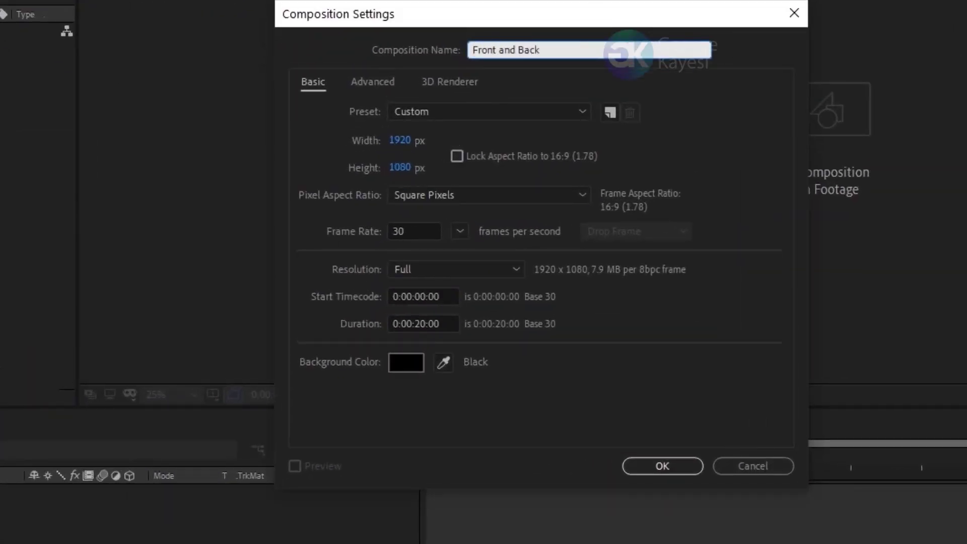
# - Set the Front and Back composition's size to 1080 × 800 px and create it
pyautogui.click(405, 144)
pyautogui.write('1')
pyautogui.click(407, 170)
pyautogui.write('800')
pyautogui.click(575, 358)
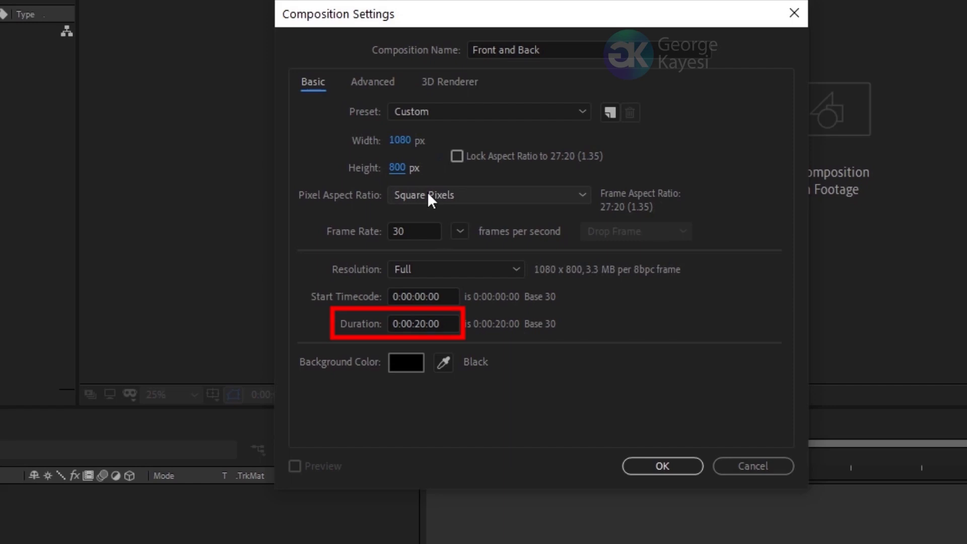
pyautogui.click(662, 466)
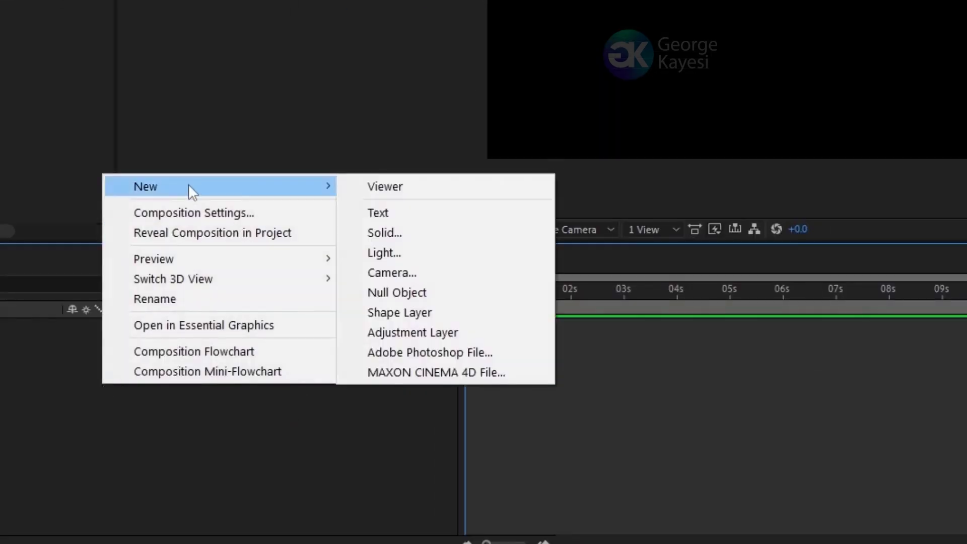
# - Create a light gray 1080 × 800 px solid named front and back
pyautogui.click(385, 232)
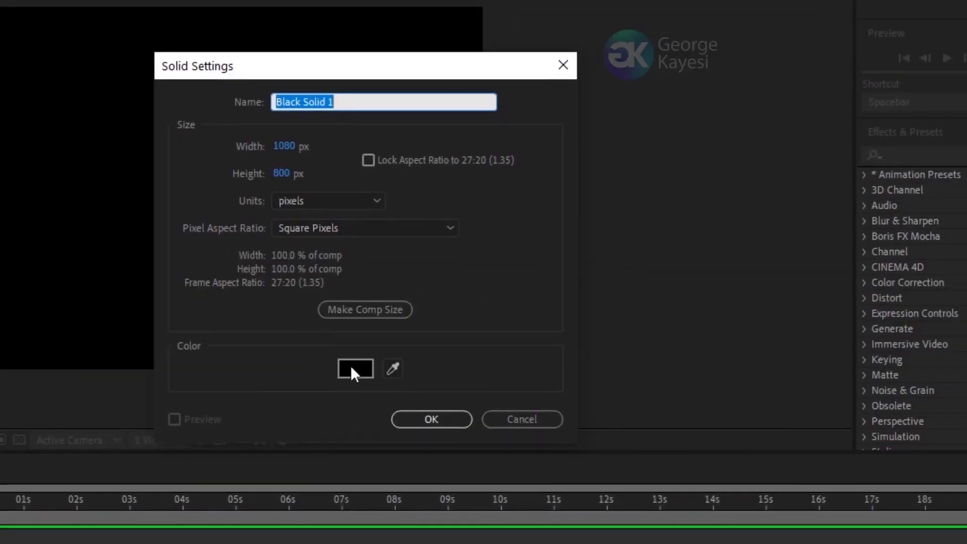
pyautogui.click(354, 369)
pyautogui.moveTo(362, 201); pyautogui.dragTo(241, 219)
pyautogui.click(723, 151)
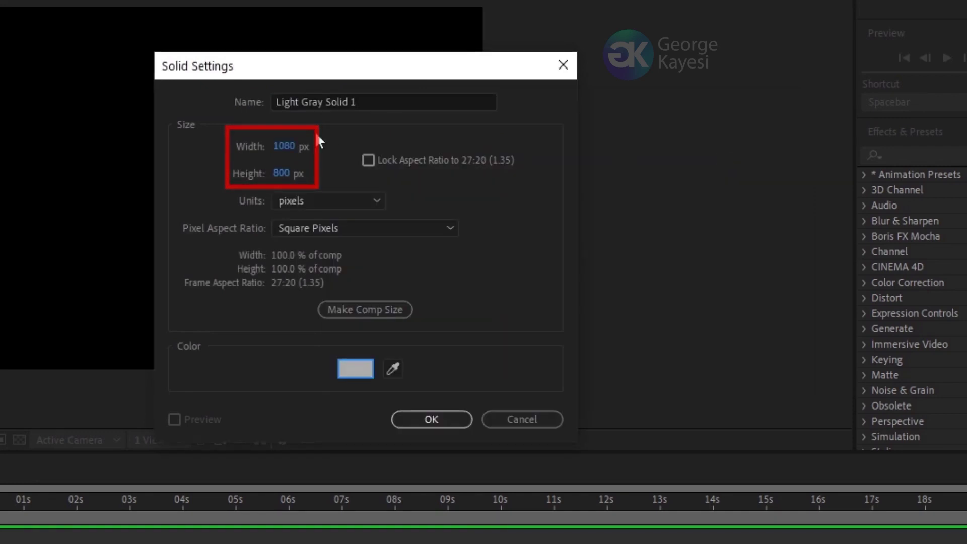
pyautogui.moveTo(364, 100); pyautogui.dragTo(251, 106)
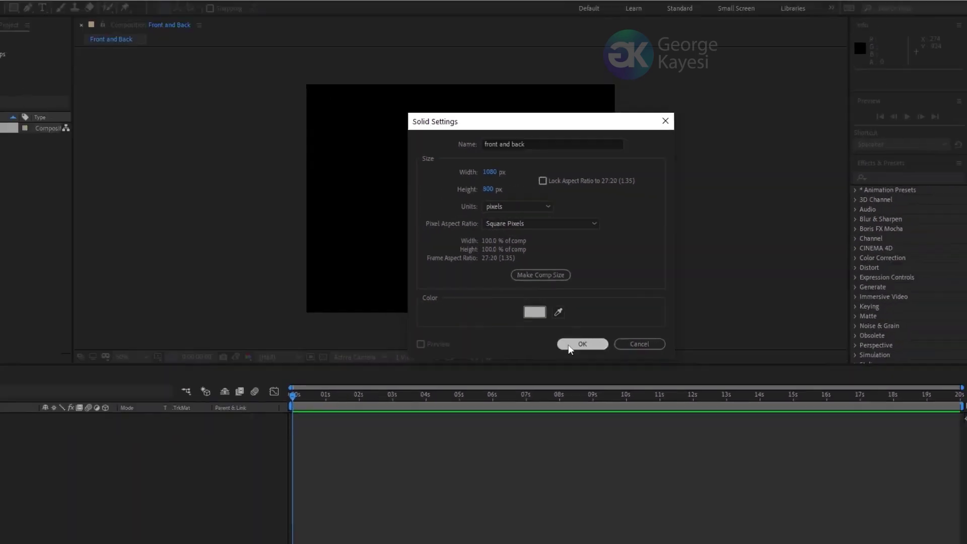
pyautogui.click(431, 419)
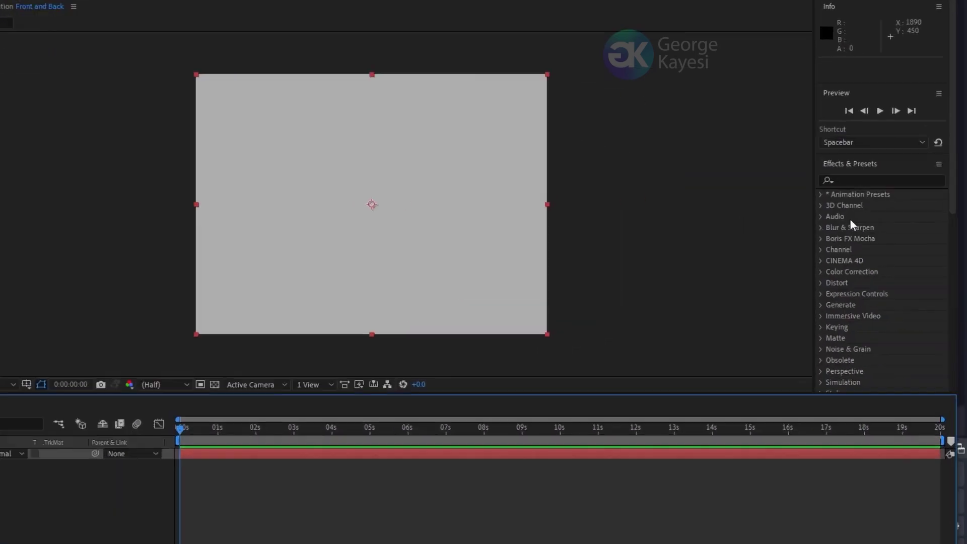
# - Apply the Fill effect to the front and back solid and set its color to an off-white
pyautogui.click(907, 154)
pyautogui.write('fill')
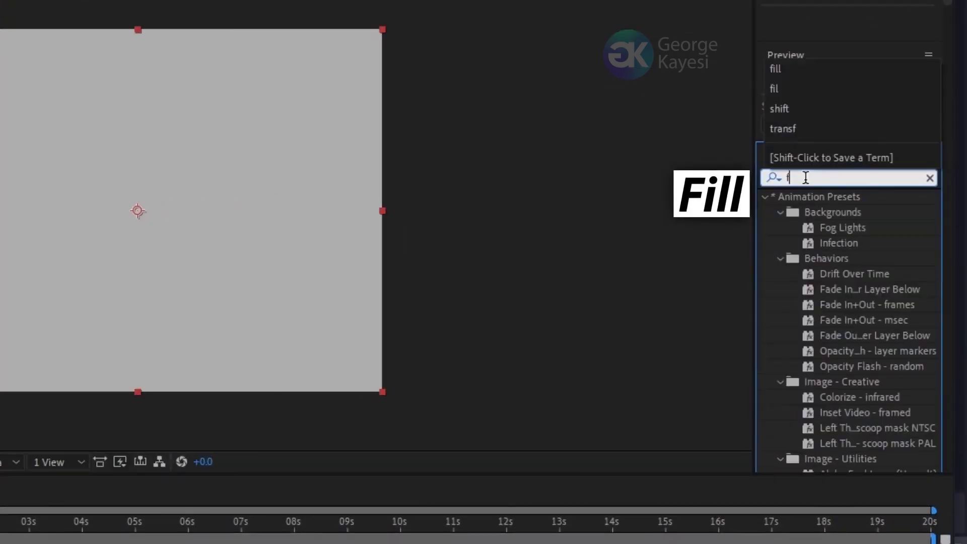
pyautogui.doubleClick(825, 289)
pyautogui.click(94, 95)
pyautogui.moveTo(604, 201); pyautogui.dragTo(554, 180)
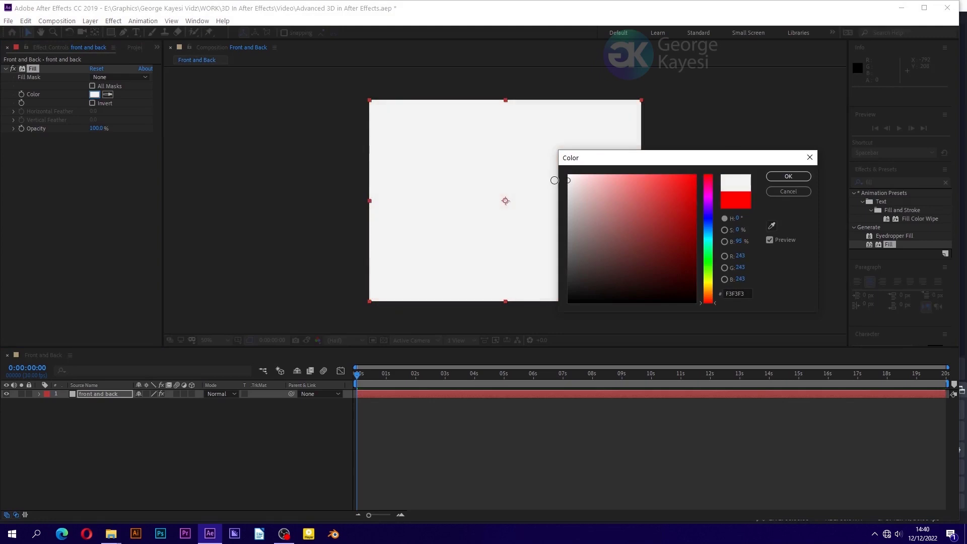
pyautogui.click(788, 176)
# - Add a left-aligned text layer reading MATTE BOX DESIGN on three lines and center it horizontally in the composition
pyautogui.rightClick(134, 442)
pyautogui.moveTo(243, 334)
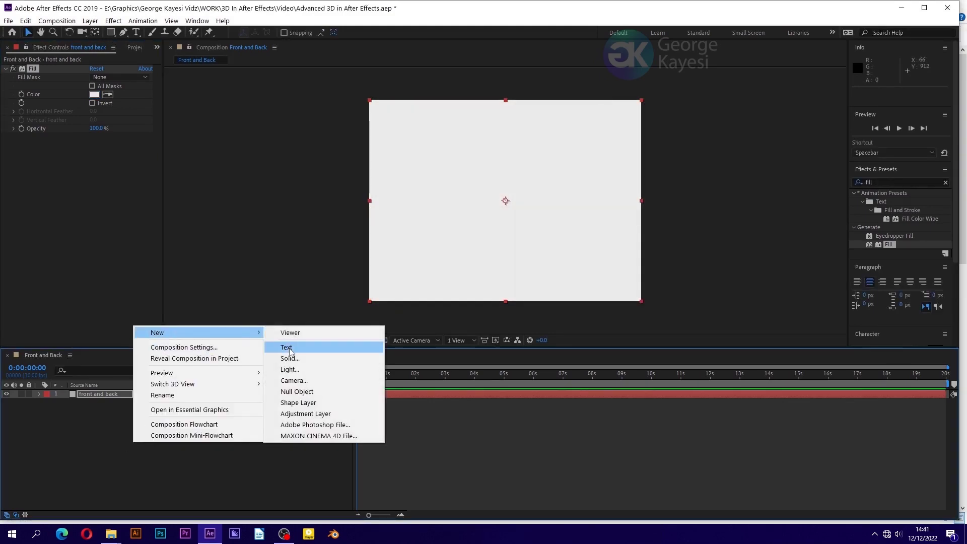
pyautogui.click(287, 347)
pyautogui.write('MATTE')
pyautogui.press('Return')
pyautogui.write('BOX')
pyautogui.press('Return')
pyautogui.write('DESIGN')
pyautogui.click(855, 168)
pyautogui.click(875, 312)
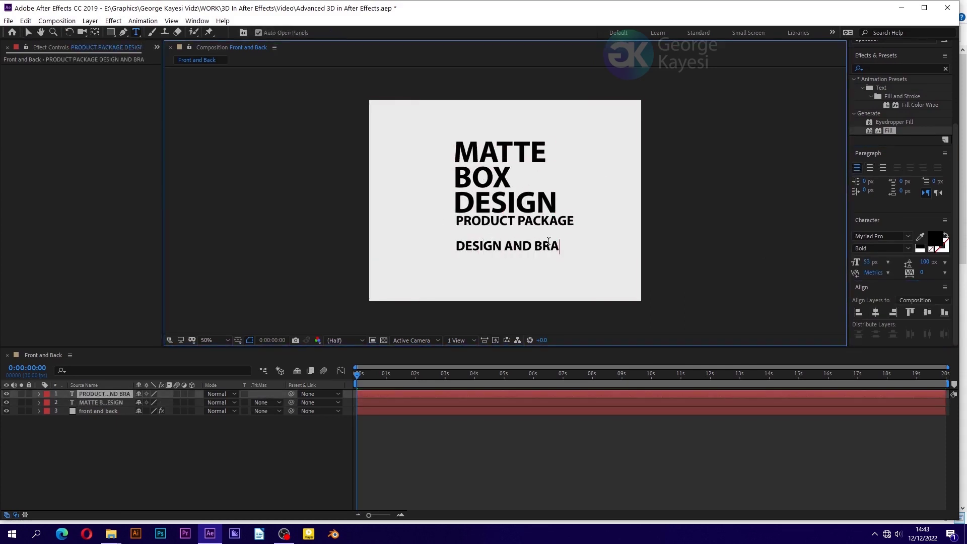
# - Complete the second text as PRODUCT PACKAGE DESIGN AND BRANDING with a 40 px font size and 35 px leading
pyautogui.write('NDING')
pyautogui.press('Escape')
pyautogui.write('v')
pyautogui.write('40')
pyautogui.press('Tab')
pyautogui.write('35')
pyautogui.press('Return')
pyautogui.scroll(2, 475, 207)
pyautogui.scroll(-2, 475, 206)
# - Add a center-aligned text layer reading 3D in Ae near the canvas's bottom edge and set its size to 180 px
pyautogui.hotkey('ctrl', 'shift', 'a')
pyautogui.hotkey('ctrl', 'alt', 'shift', 't')
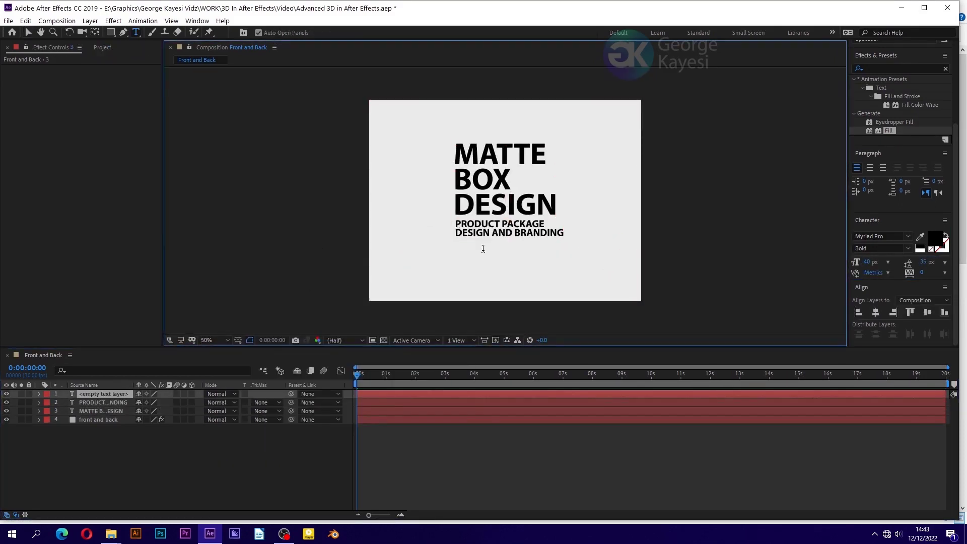
pyautogui.press('Escape')
pyautogui.press('v')
pyautogui.click(869, 167)
pyautogui.moveTo(503, 196); pyautogui.dragTo(504, 284)
pyautogui.click(867, 261)
pyautogui.write('180')
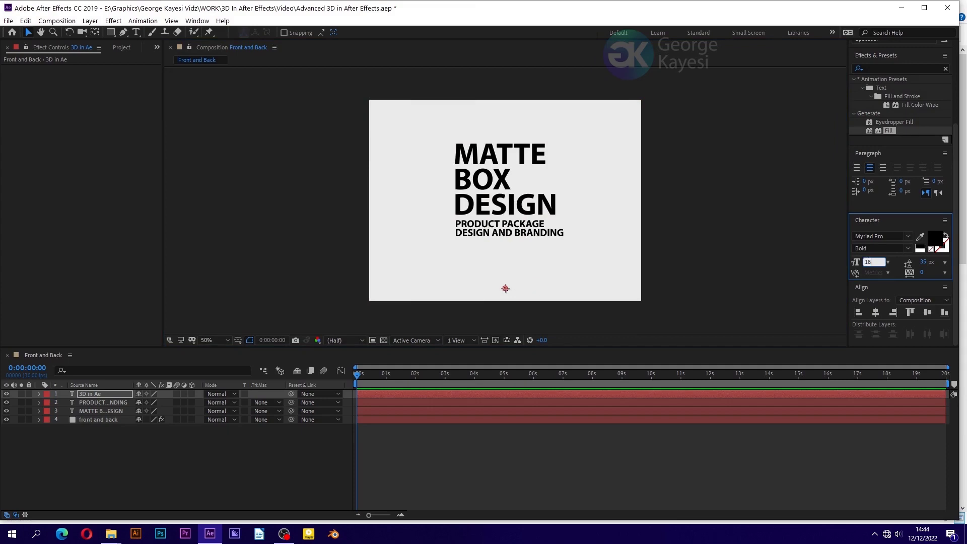
pyautogui.press('Return')
# - Change the 3D in Ae text to The Athalita font with a gray fill color
pyautogui.click(882, 236)
pyautogui.scroll(-3, 841, 317)
pyautogui.click(841, 317)
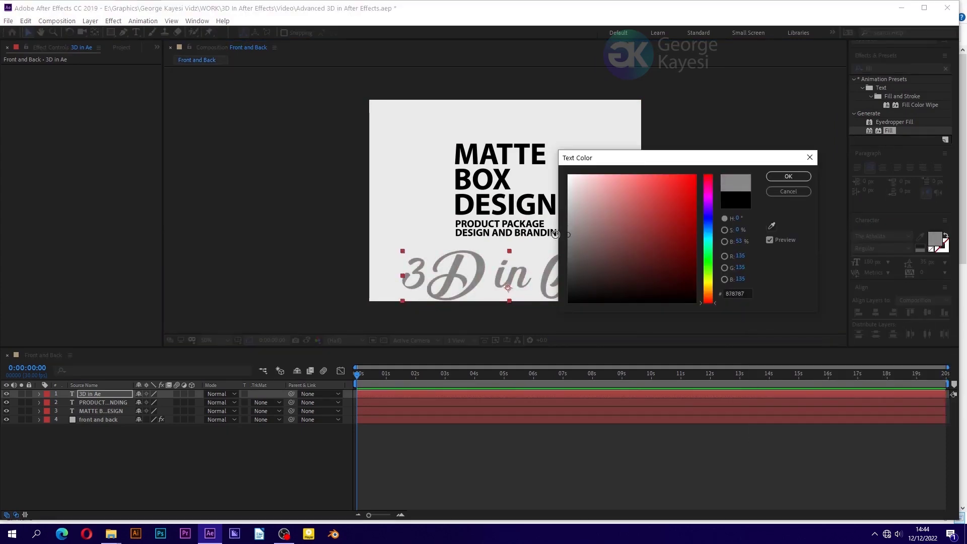
pyautogui.click(787, 176)
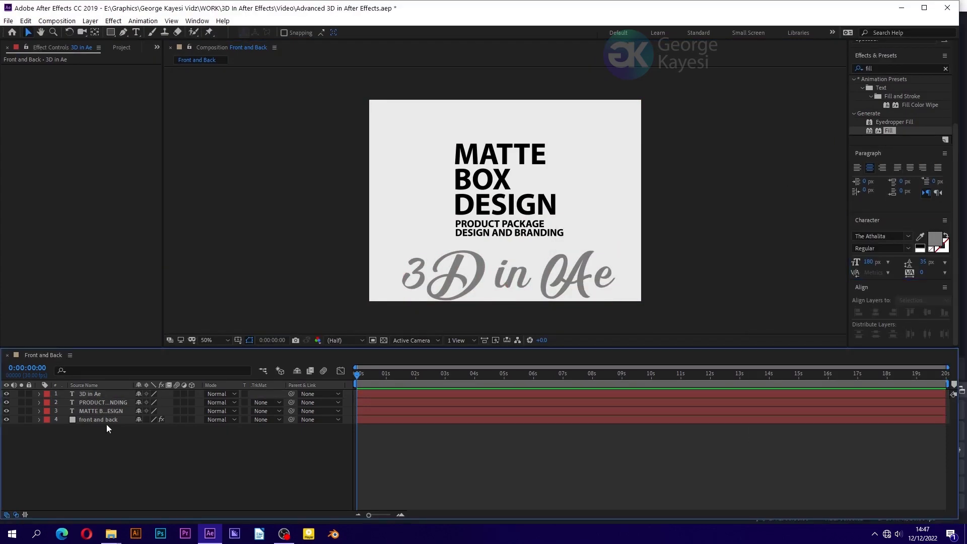
# - Duplicate the front and back solid and rename the copy Edges
pyautogui.click(102, 422)
pyautogui.hotkey('ctrl', 'd')
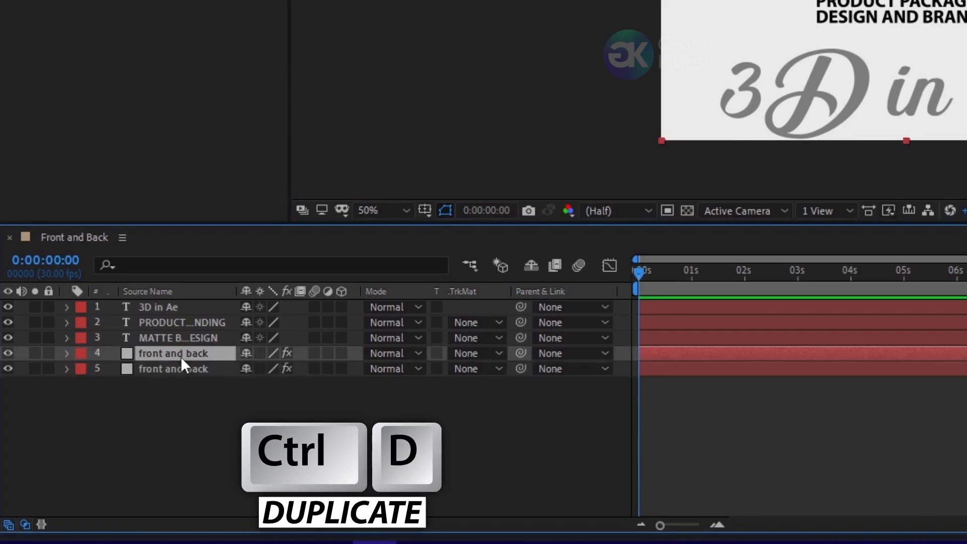
pyautogui.rightClick(180, 357)
pyautogui.click(201, 341)
pyautogui.write('Edges')
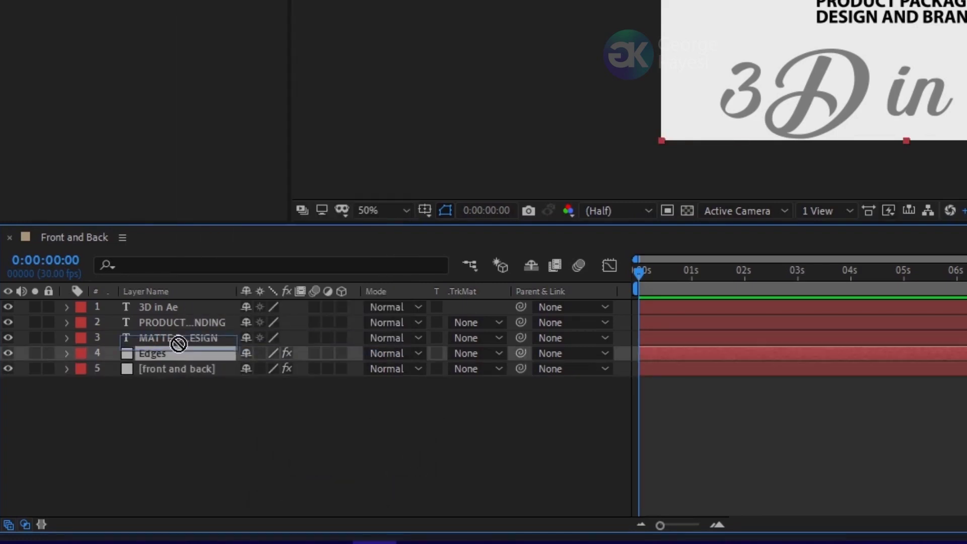
# - Move the Edges layer above all other layers and set its fill color to black (000000)
pyautogui.moveTo(178, 343); pyautogui.dragTo(178, 304)
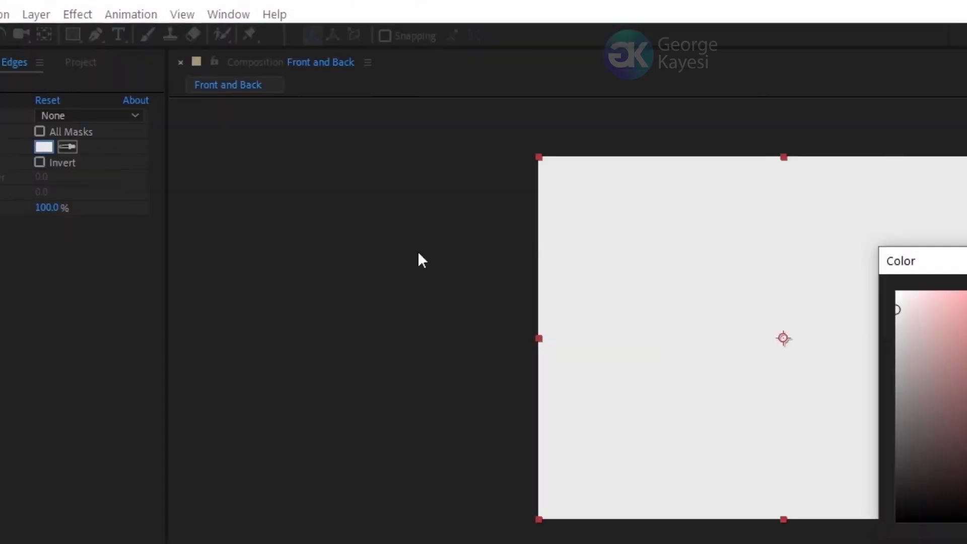
pyautogui.moveTo(926, 443); pyautogui.dragTo(863, 543)
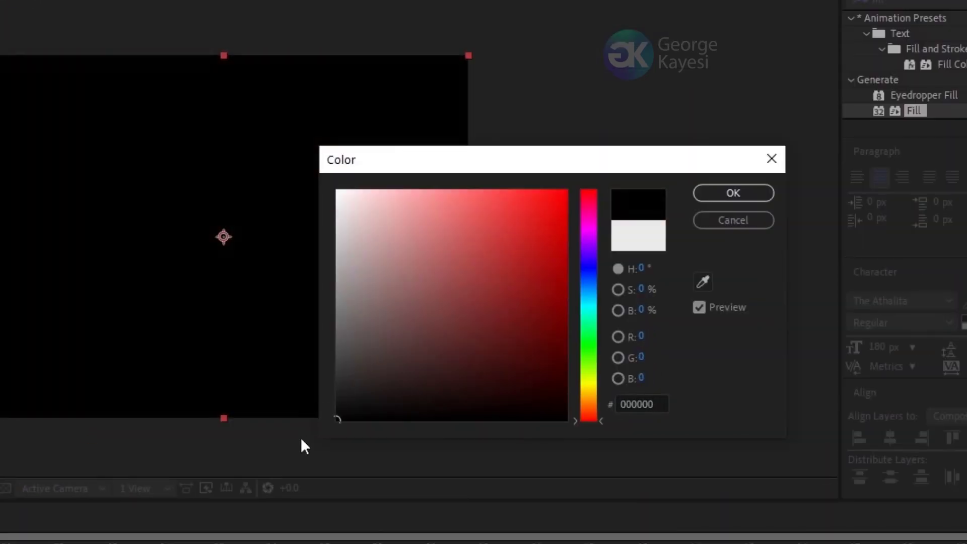
pyautogui.click(709, 197)
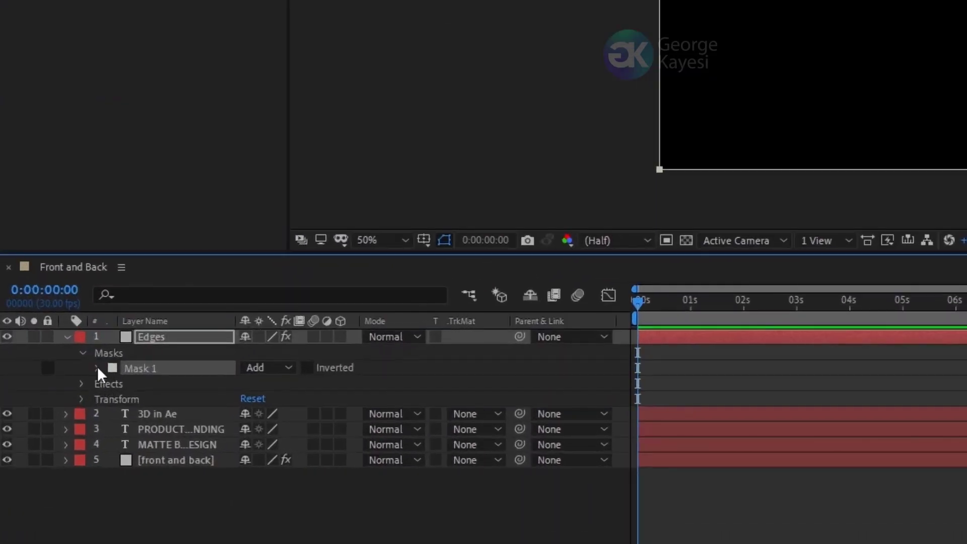
# - Invert the Edges layer's mask, with a mask expansion of -4 pixels and a feather of 10 pixels
pyautogui.click(56, 411)
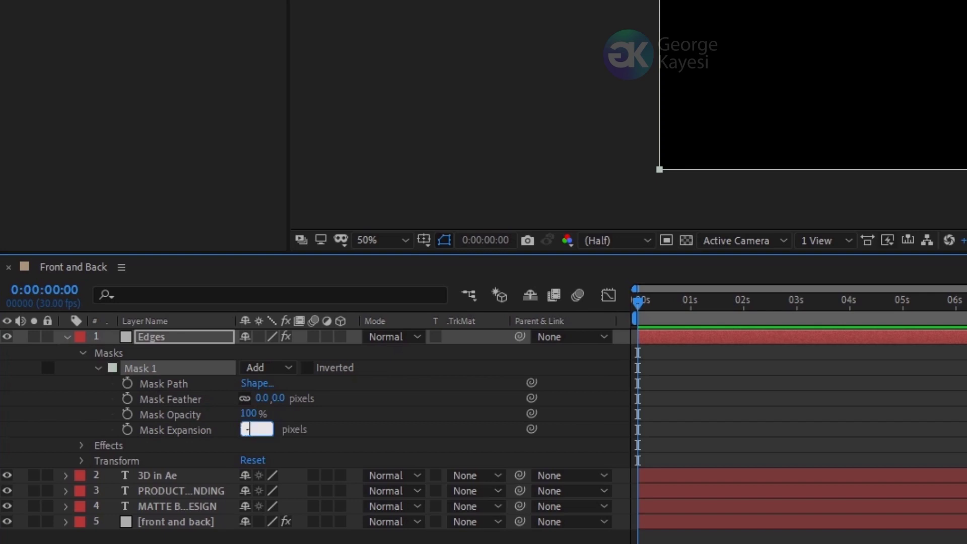
pyautogui.press('Return')
pyautogui.click(307, 368)
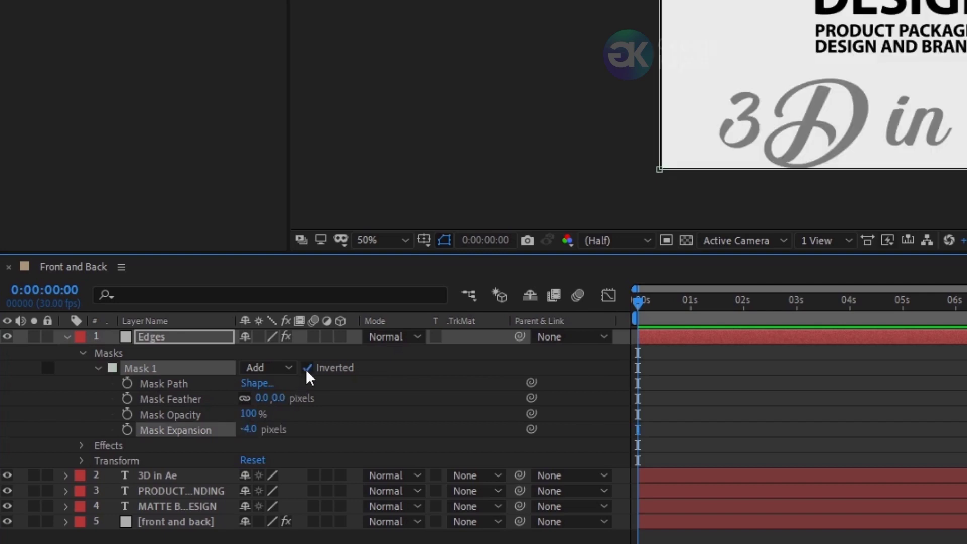
pyautogui.click(278, 398)
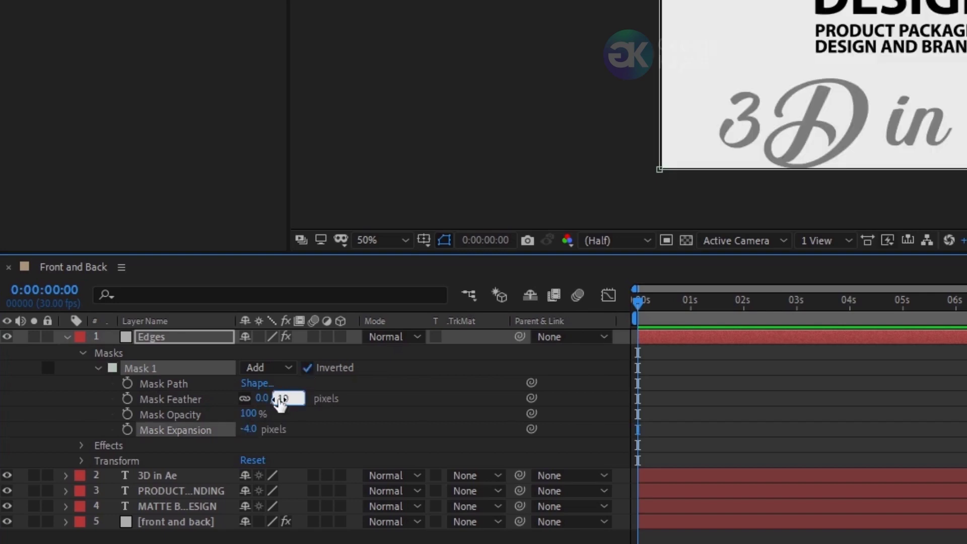
pyautogui.press('Return')
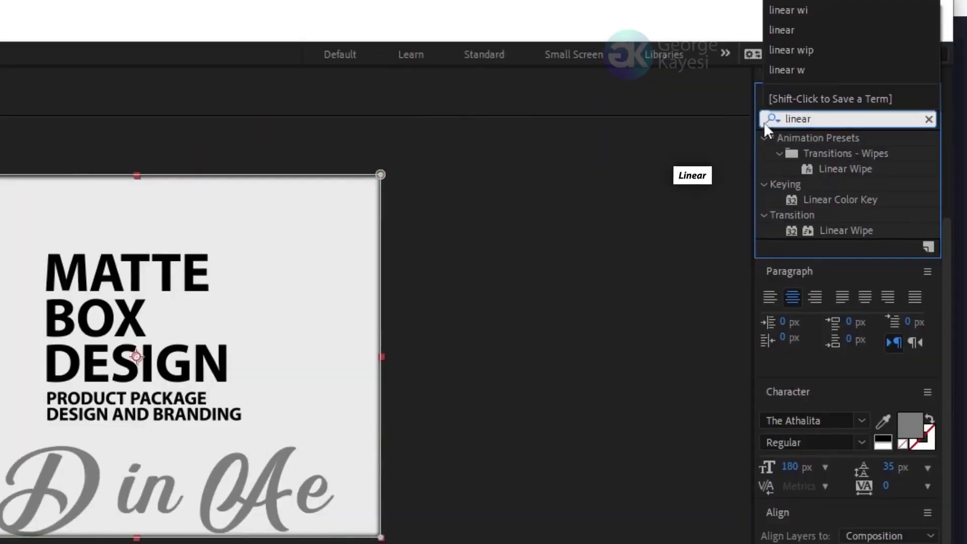
# - Apply Linear Wipe to the Edges layer with 50% transition completion, a 180° wipe angle and a feather of 500
pyautogui.click(835, 230)
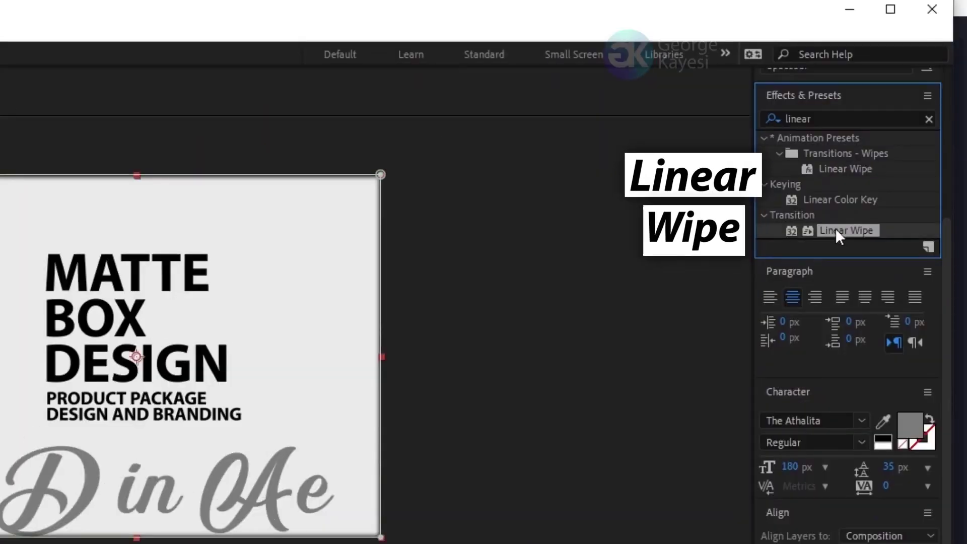
pyautogui.moveTo(834, 230); pyautogui.dragTo(430, 395)
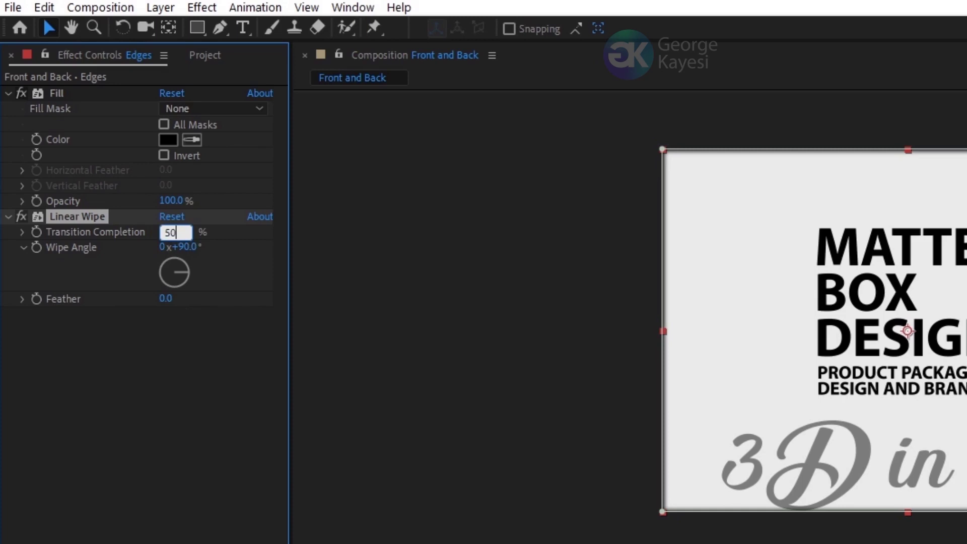
pyautogui.click(403, 340)
pyautogui.moveTo(171, 253); pyautogui.dragTo(312, 304)
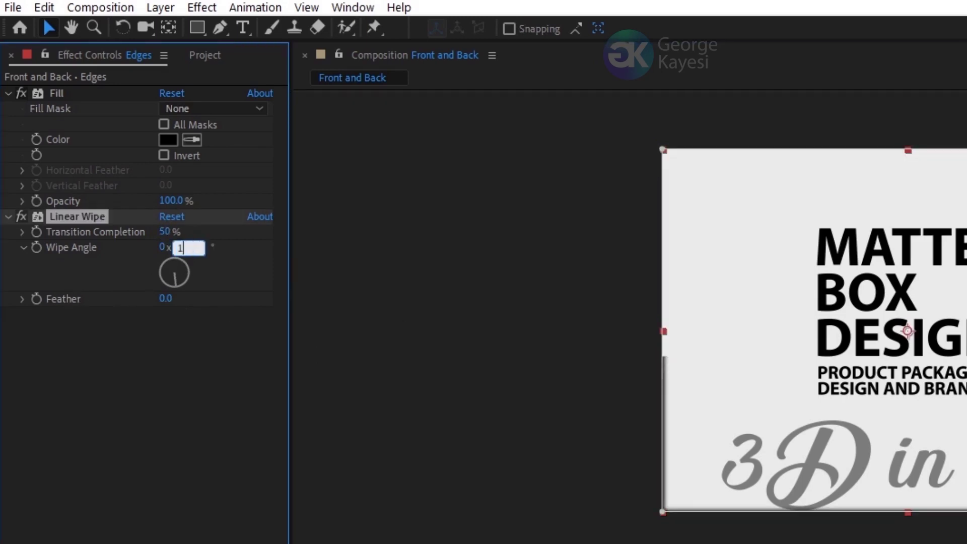
pyautogui.press('Return')
pyautogui.click(403, 302)
# - Set the Edges layer's Fill opacity to 40%
pyautogui.click(171, 202)
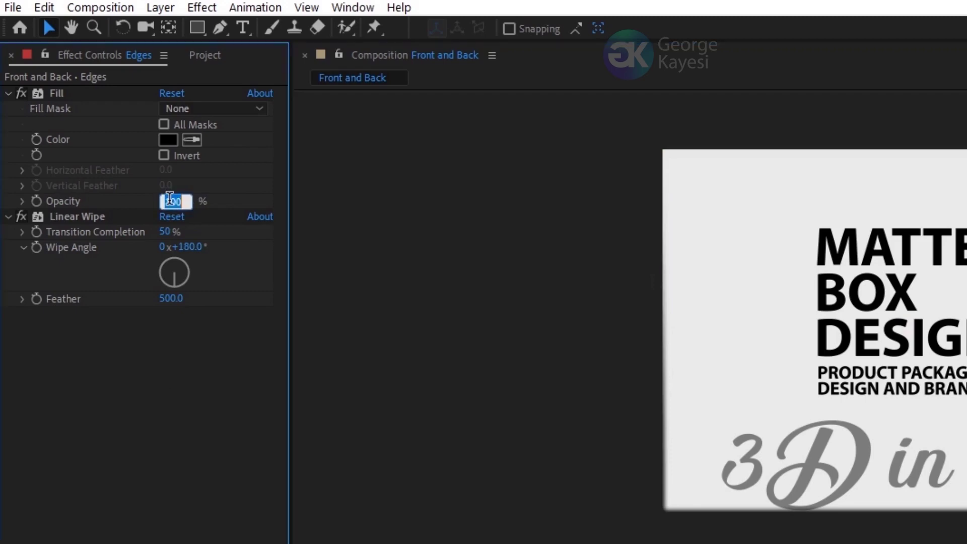
pyautogui.write('40')
pyautogui.press('Return')
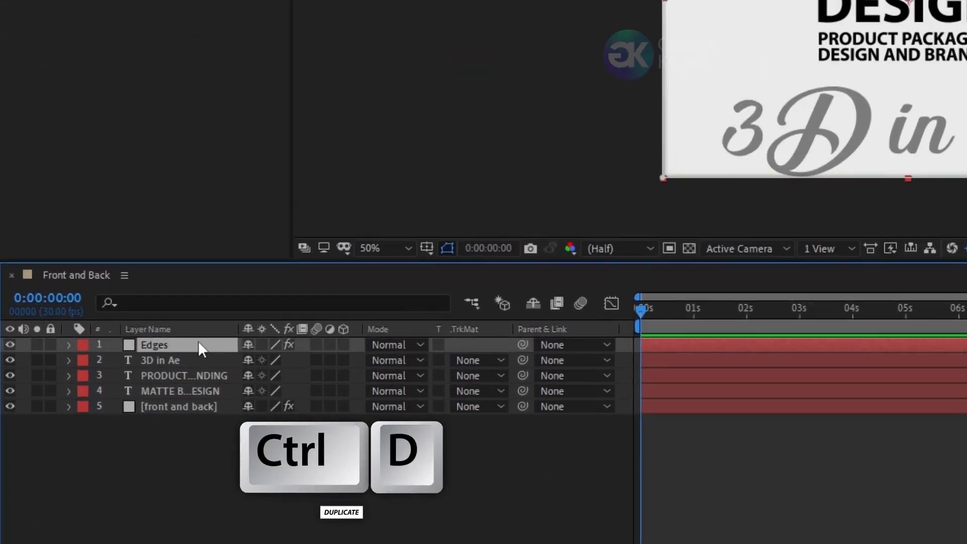
# - Duplicate the Edges layer and give the copy a Linear Wipe angle of 0° and a white fill color
pyautogui.hotkey('ctrl', 'd')
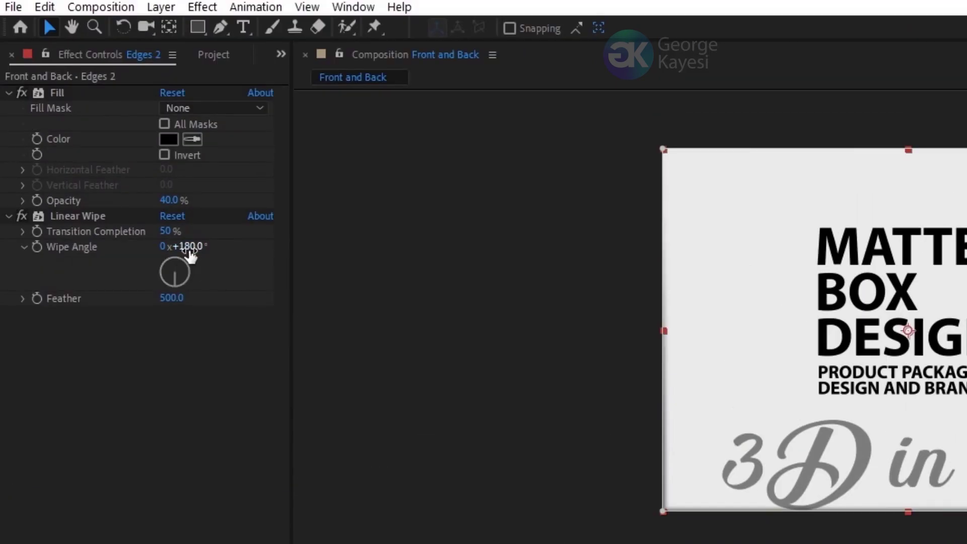
pyautogui.click(189, 248)
pyautogui.write('90')
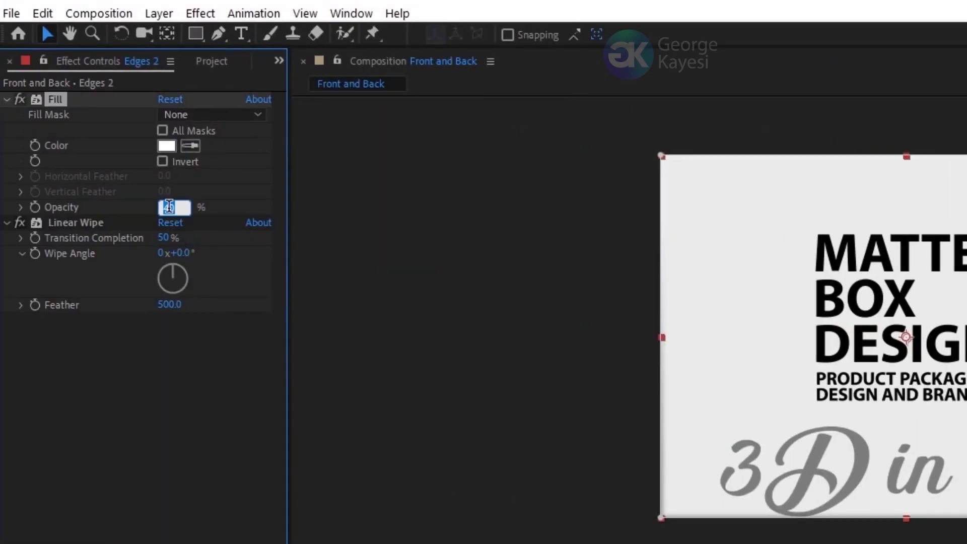
pyautogui.click(451, 423)
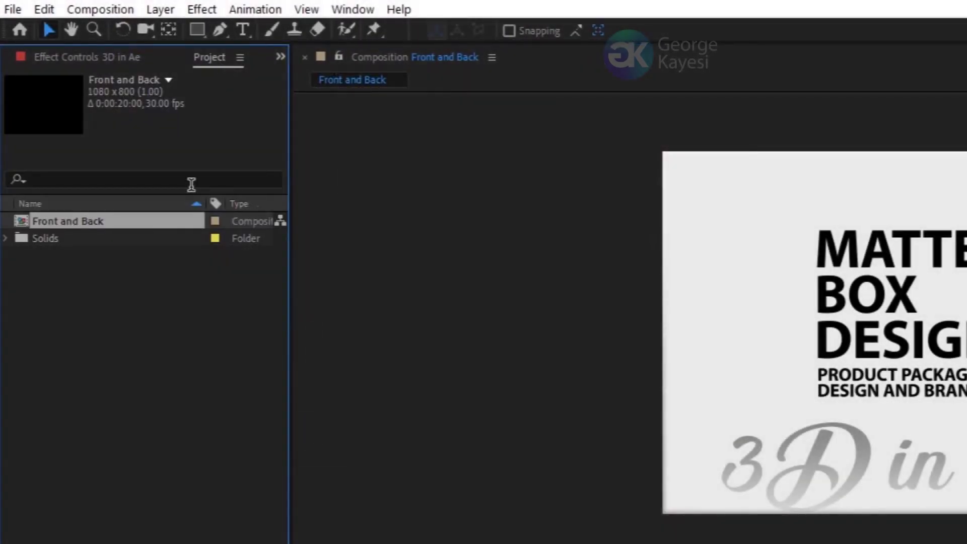
# - Create a new 400 × 800 px composition named Right and Left
pyautogui.rightClick(122, 391)
pyautogui.click(319, 400)
pyautogui.doubleClick(613, 330)
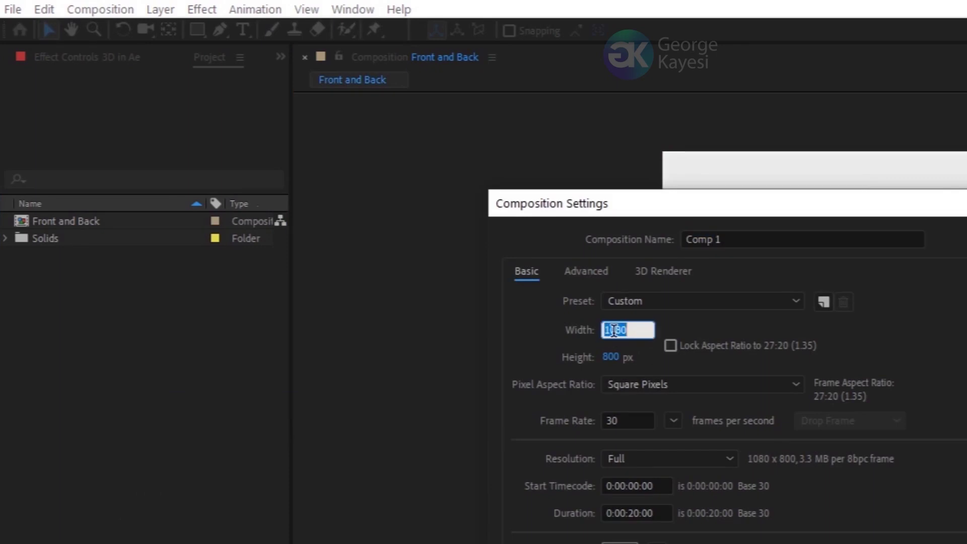
pyautogui.write('400')
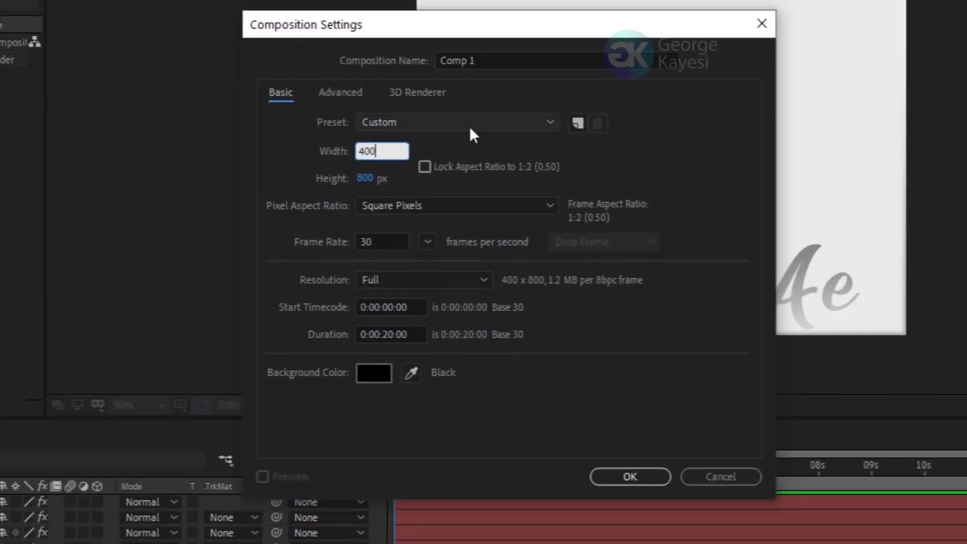
pyautogui.click(504, 60)
pyautogui.write('Right and Left')
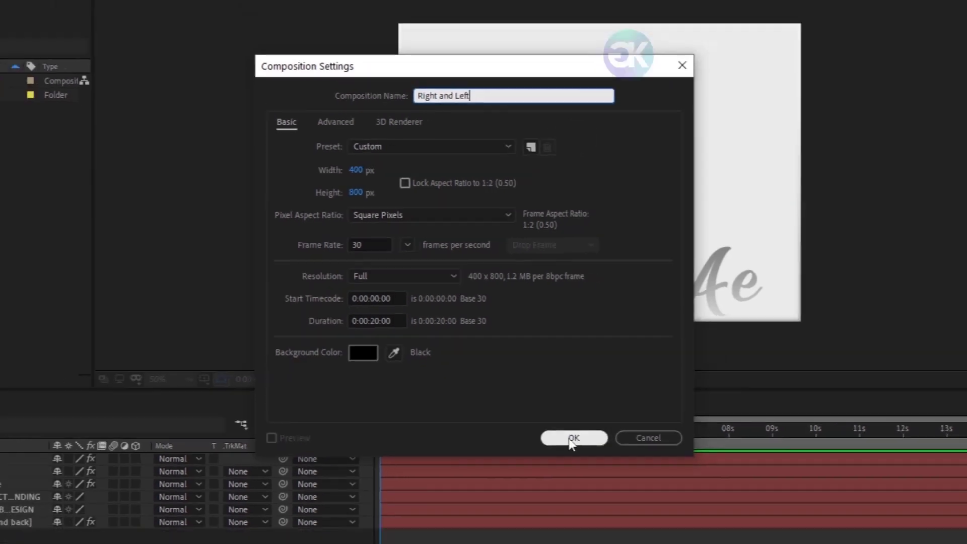
pyautogui.click(628, 477)
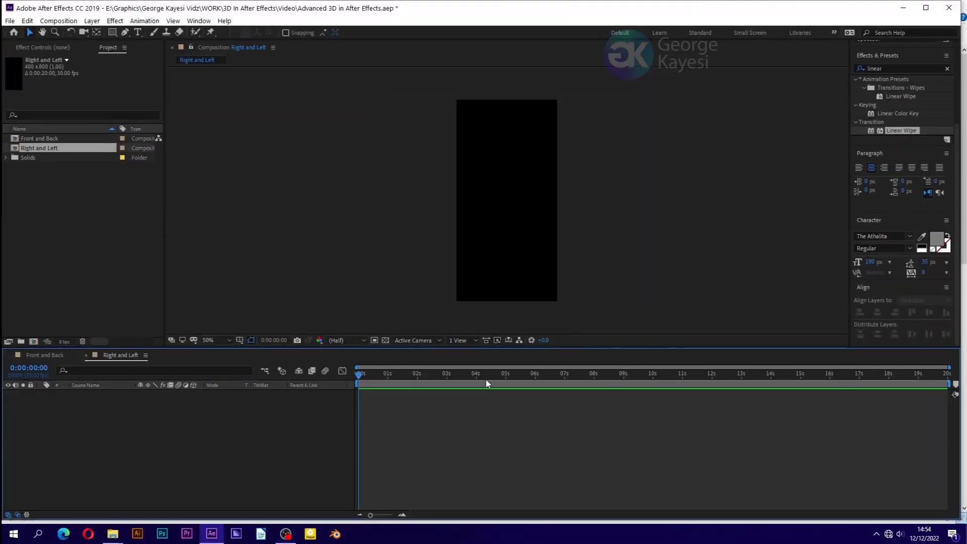
# - Add a light gray 400 × 800 px solid to the Right and Left composition, replacing its default name
pyautogui.rightClick(370, 441)
pyautogui.moveTo(499, 245)
pyautogui.click(652, 291)
pyautogui.write('right and left')
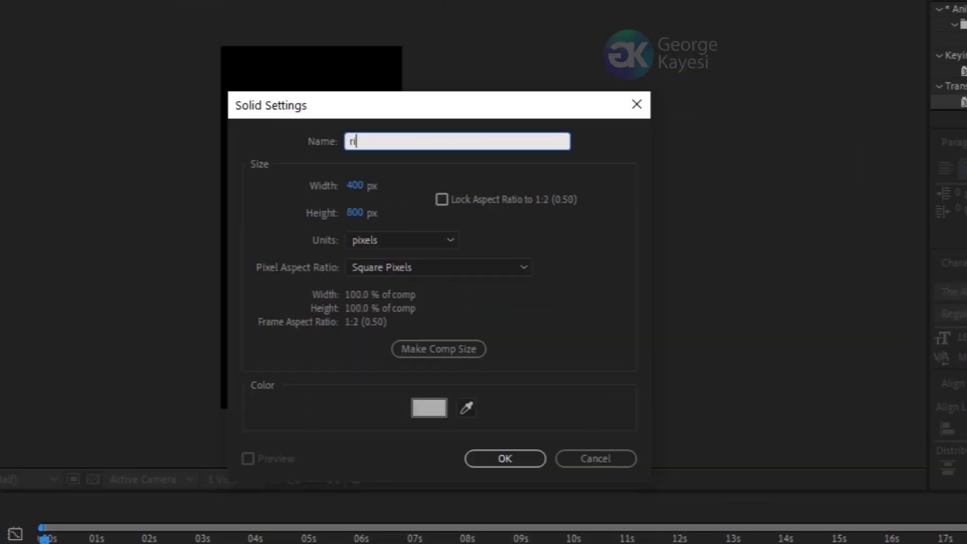
pyautogui.click(519, 455)
# - Apply a Fill effect to the right and left solid and set its color to dark gray
pyautogui.moveTo(896, 59); pyautogui.dragTo(827, 59)
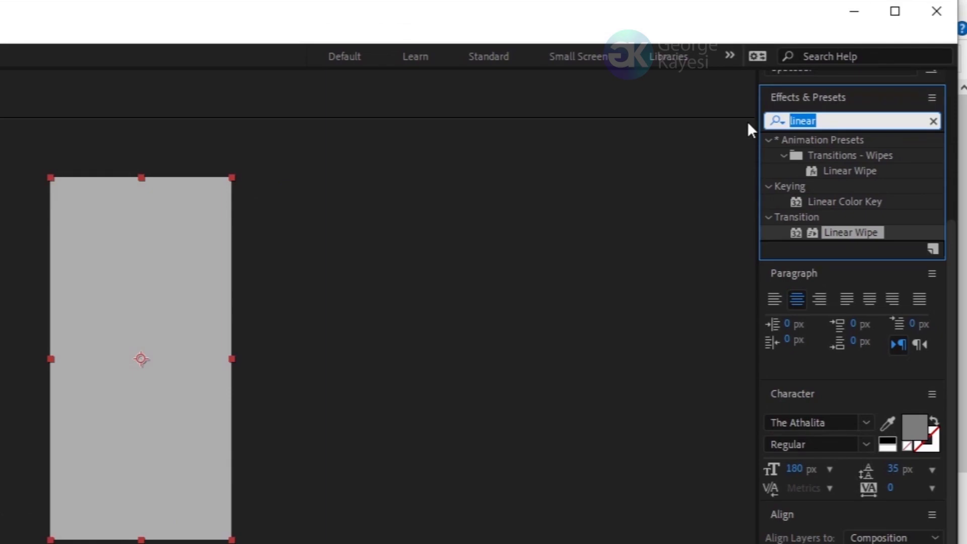
pyautogui.write('fill')
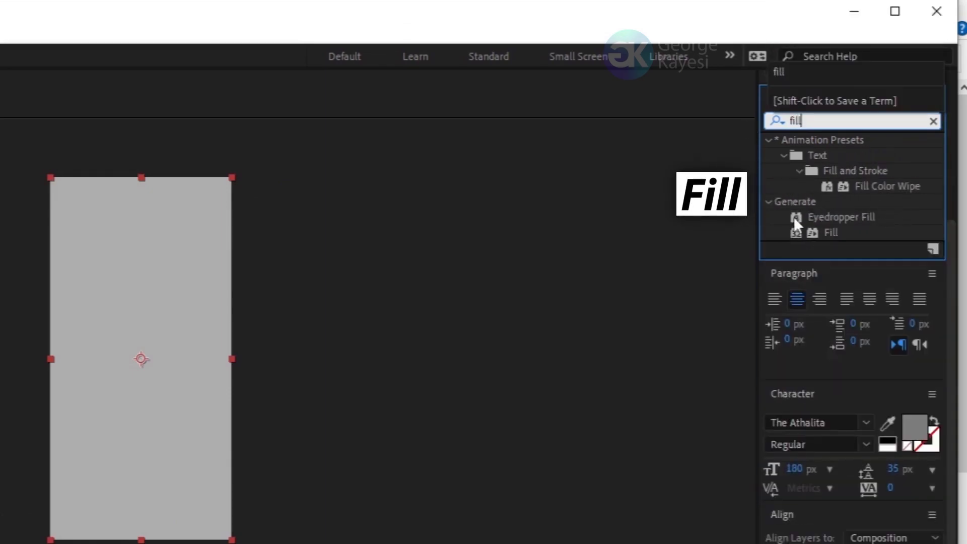
pyautogui.doubleClick(831, 232)
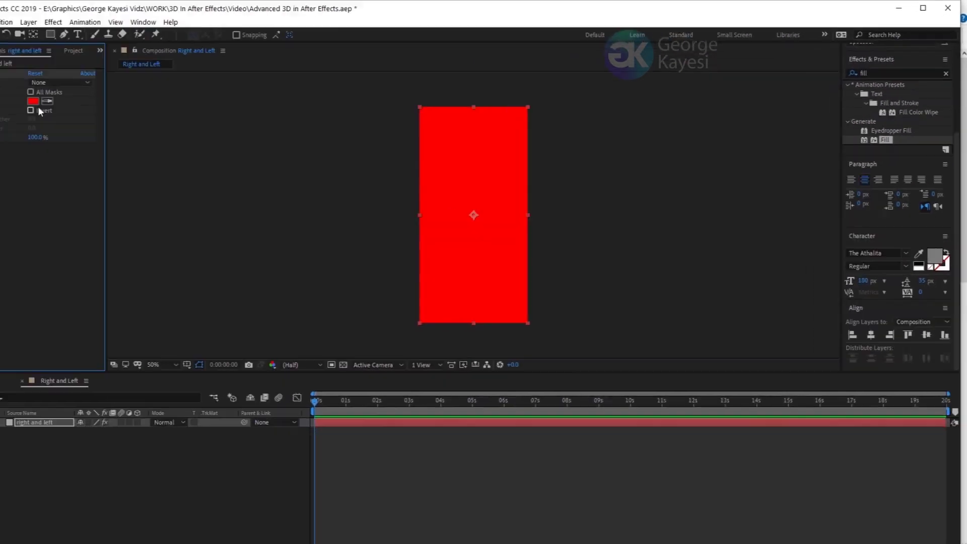
pyautogui.click(33, 101)
pyautogui.moveTo(545, 274); pyautogui.dragTo(532, 302)
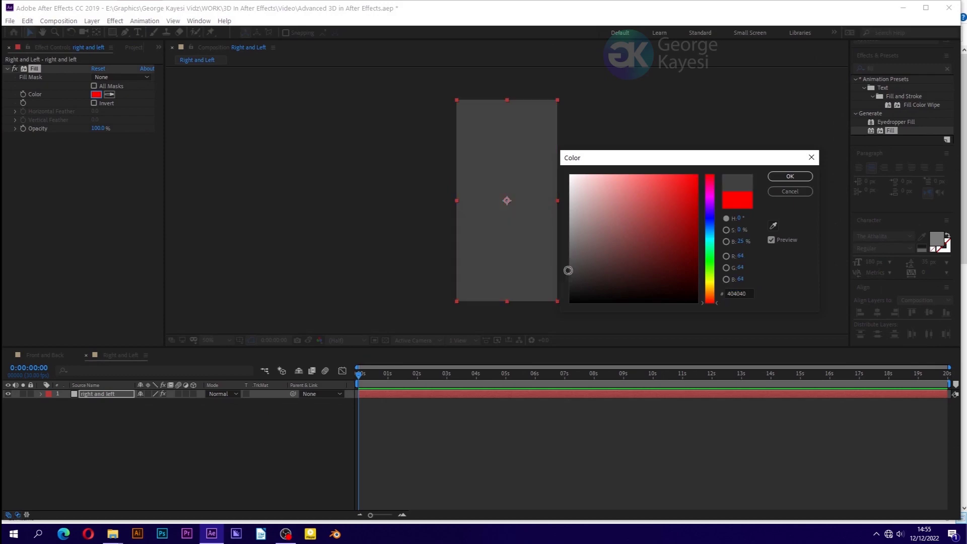
pyautogui.click(787, 176)
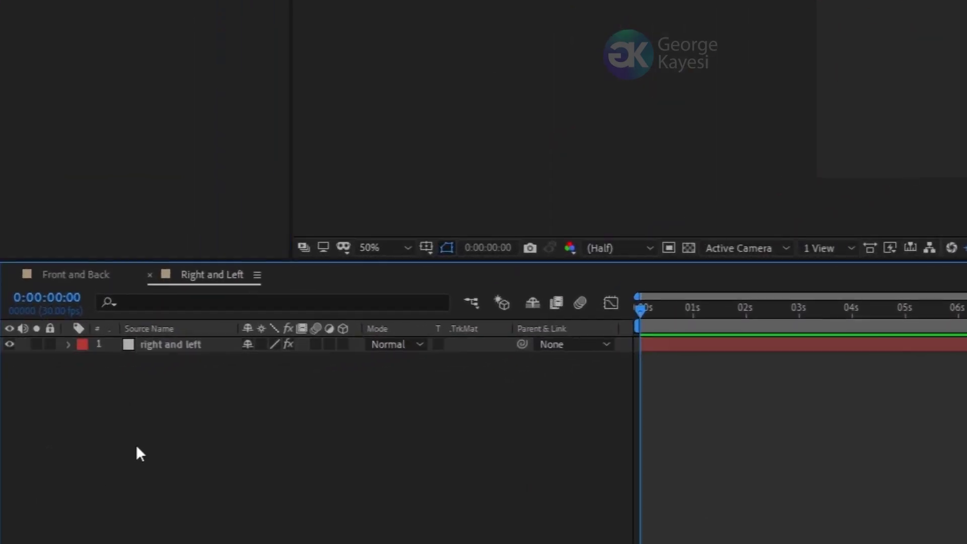
# - Copy the MATTE BOX DESIGN and PRODUCT PACKAGE text layers from Front and Back into the Right and Left composition
pyautogui.click(79, 278)
pyautogui.click(177, 405)
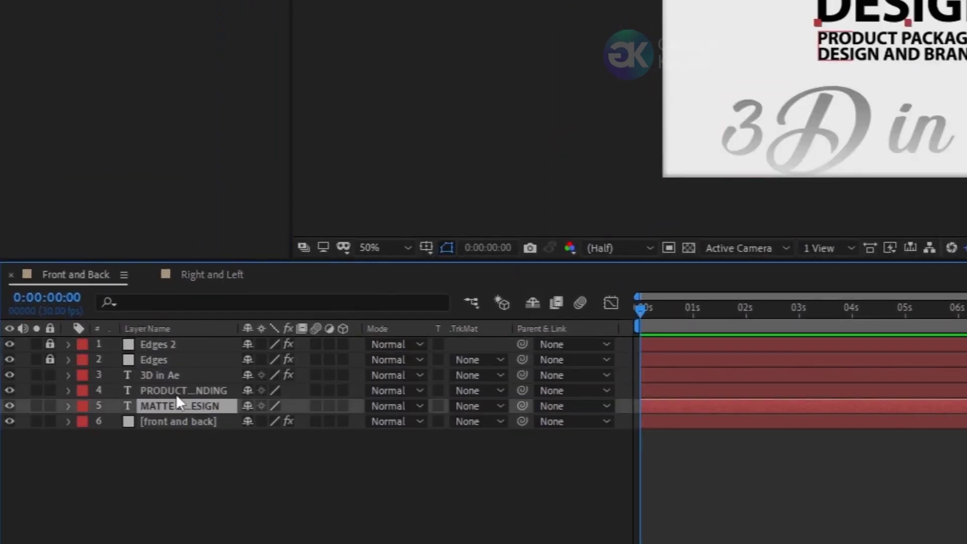
pyautogui.keyDown('shift'); pyautogui.click(176, 390); pyautogui.keyUp('shift')
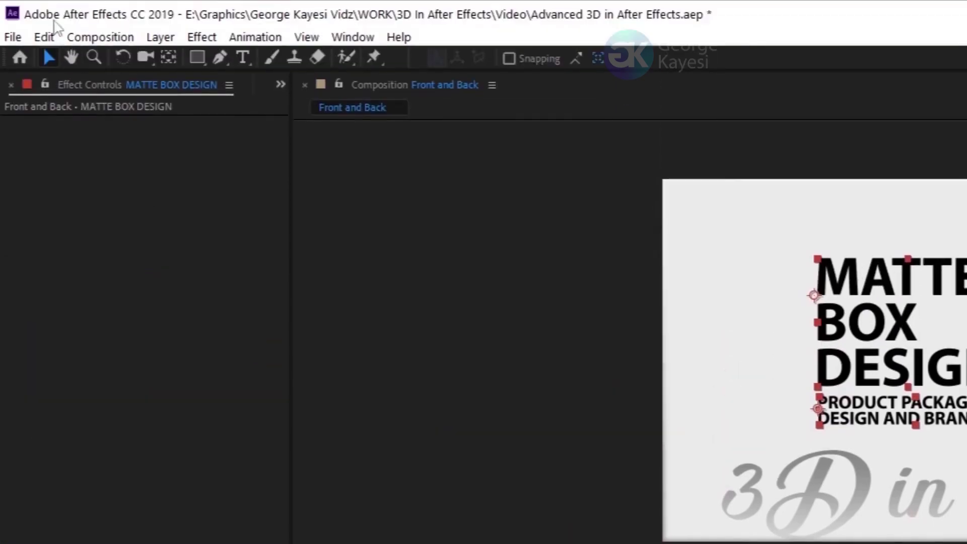
pyautogui.click(43, 36)
pyautogui.click(91, 147)
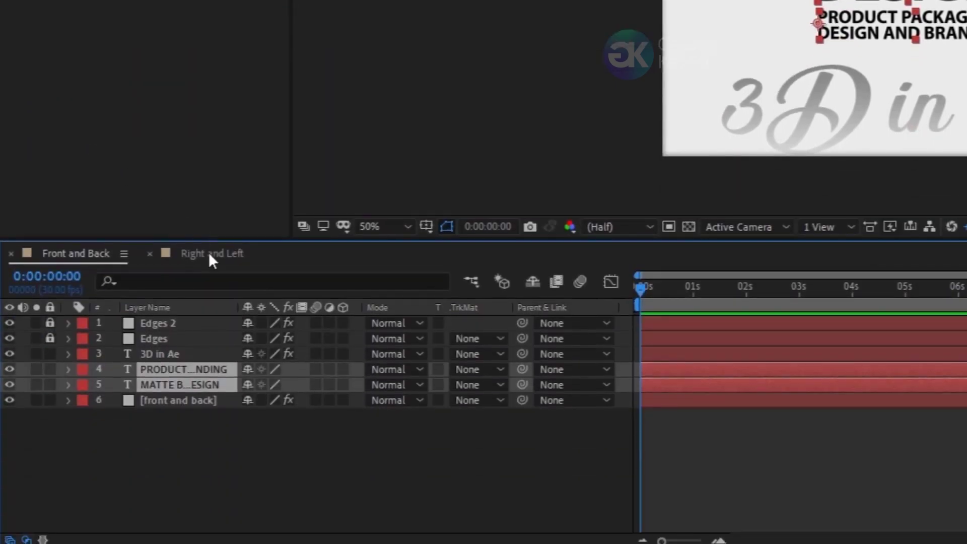
pyautogui.click(208, 253)
pyautogui.click(43, 18)
pyautogui.click(71, 203)
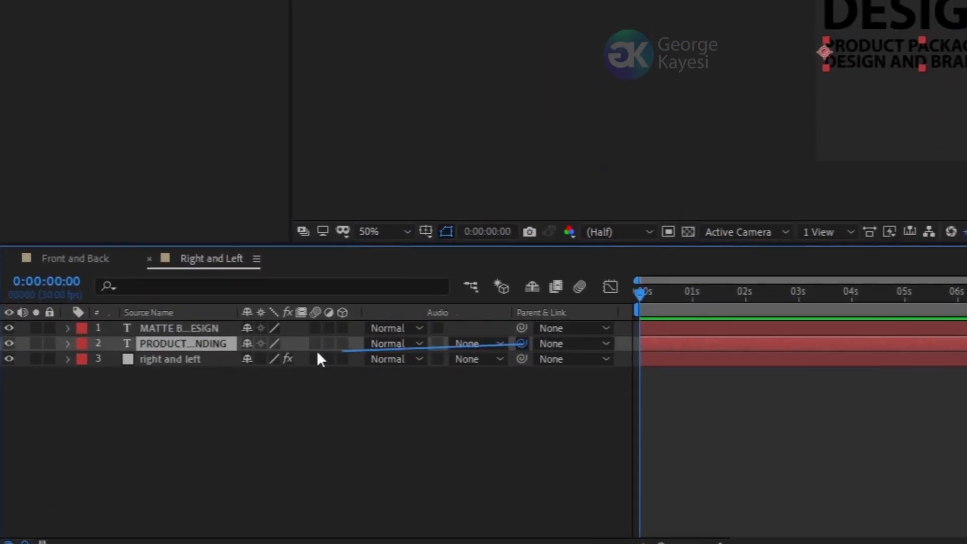
# - Parent the PRODUCT PACKAGE text to the MATTE BOX DESIGN layer and scale the parent to 50%
pyautogui.moveTo(316, 351); pyautogui.dragTo(195, 328)
pyautogui.click(195, 327)
pyautogui.press('s')
pyautogui.click(270, 343)
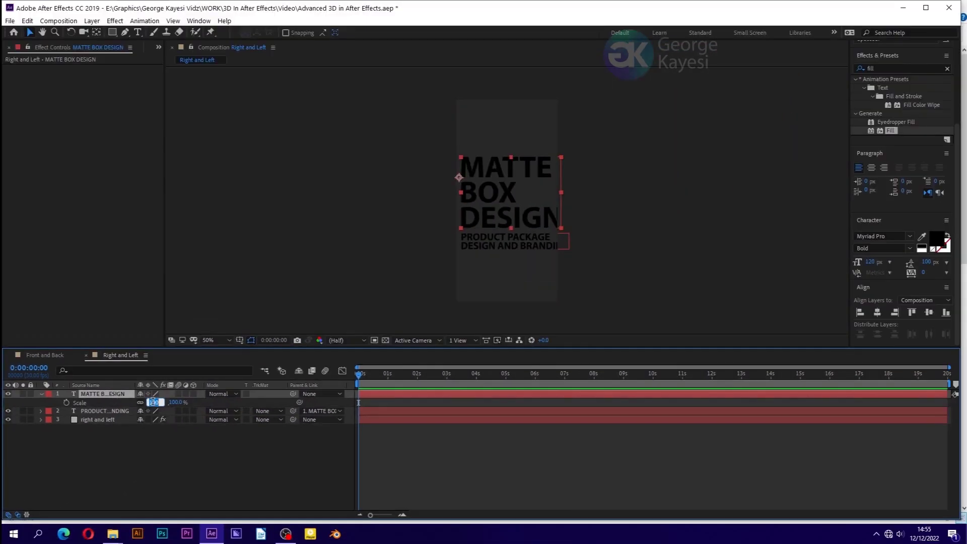
pyautogui.write('50')
pyautogui.press('Return')
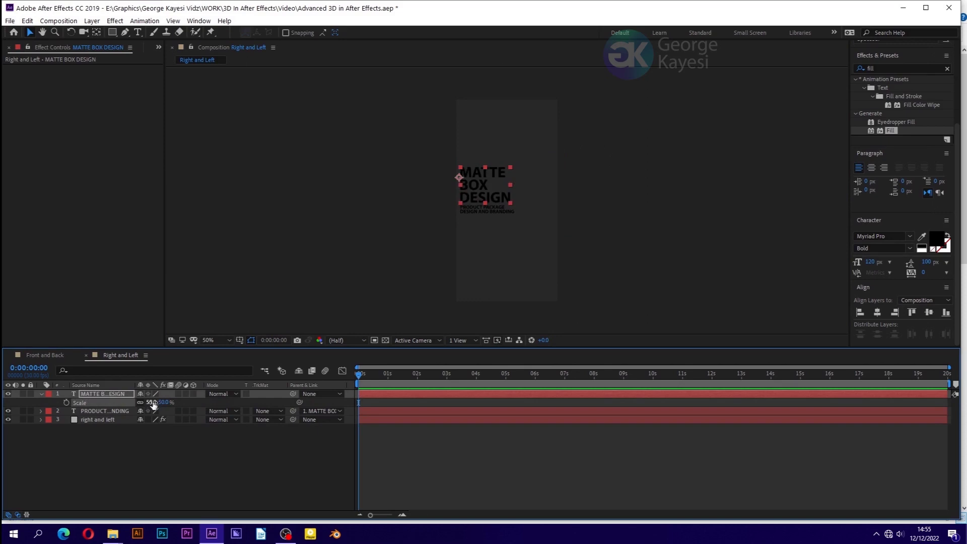
# - Rotate the MATTE BOX DESIGN text to -90° and position it in the lower part of the face
pyautogui.moveTo(496, 194); pyautogui.dragTo(515, 244)
pyautogui.press('r')
pyautogui.moveTo(156, 402); pyautogui.dragTo(118, 402)
pyautogui.click(150, 402)
pyautogui.press('Return')
pyautogui.moveTo(491, 222); pyautogui.dragTo(507, 267)
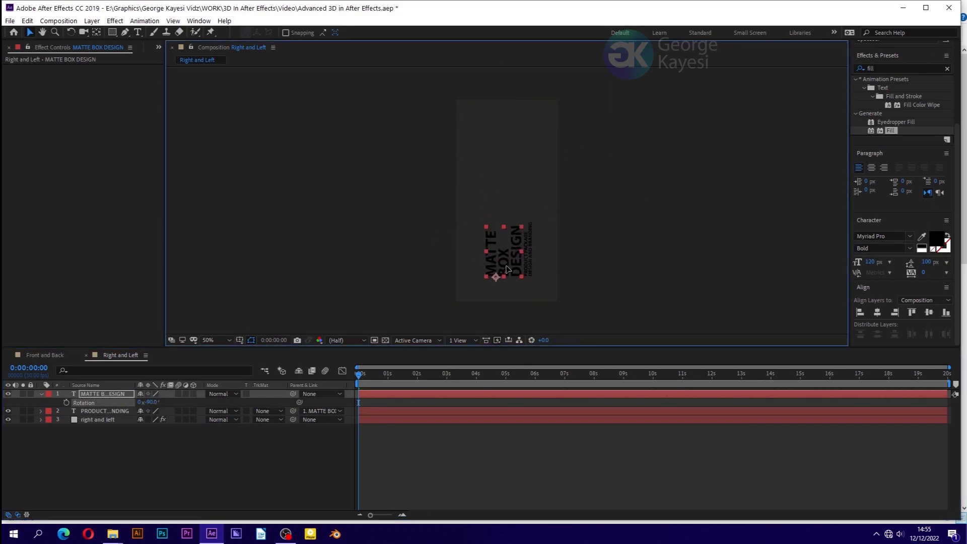
# - Change the PRODUCT PACKAGE DESIGN AND BRANDING text color to white
pyautogui.scroll(1, 504, 270)
pyautogui.moveTo(517, 323); pyautogui.dragTo(439, 247)
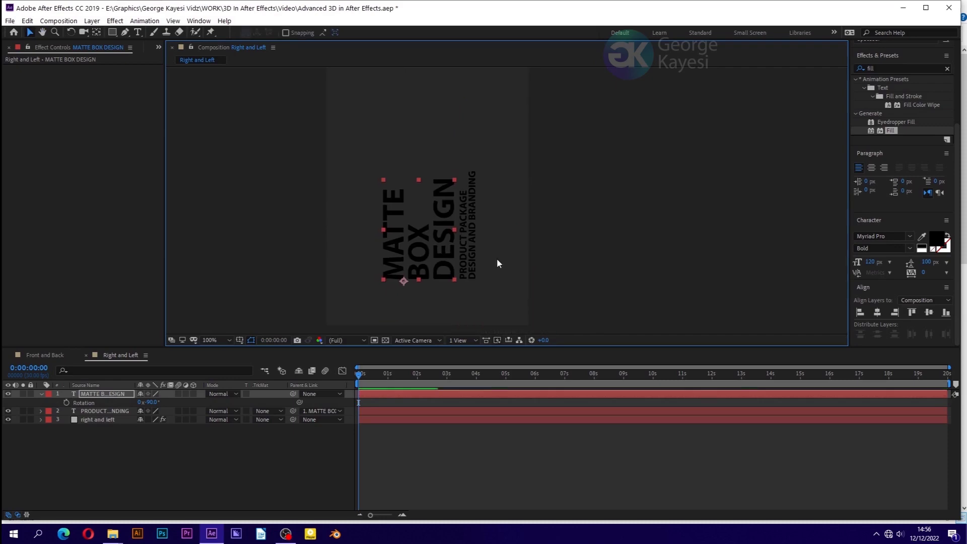
pyautogui.click(466, 246)
pyautogui.click(935, 239)
pyautogui.moveTo(574, 189); pyautogui.dragTo(548, 188)
pyautogui.press('Return')
# - Change the MATTE BOX DESIGN text color to a light salmon pink
pyautogui.click(444, 262)
pyautogui.click(936, 239)
pyautogui.click(709, 181)
pyautogui.click(623, 175)
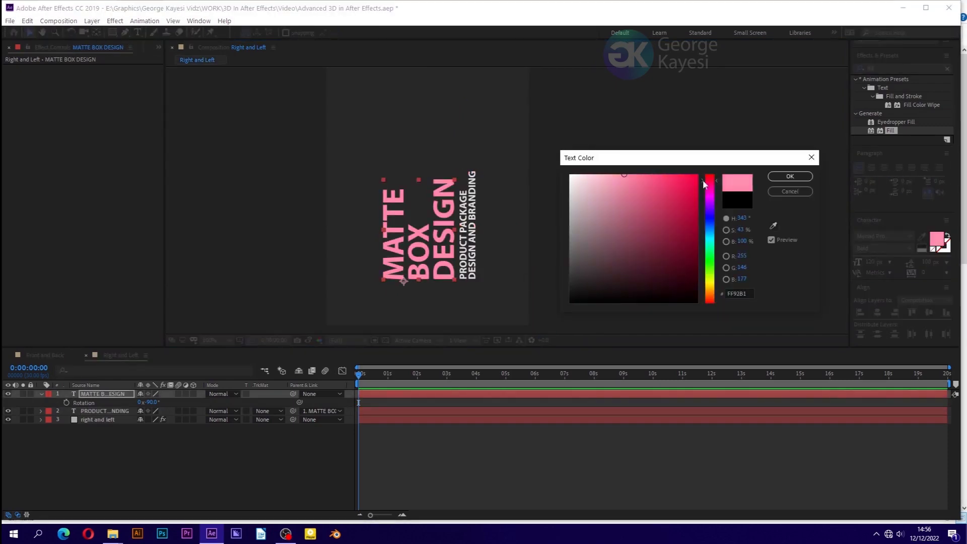
pyautogui.press('Return')
# - Duplicate the right and left solid, move the copy above all other layers and rename it Edges
pyautogui.click(99, 412)
pyautogui.hotkey('ctrl', 'd')
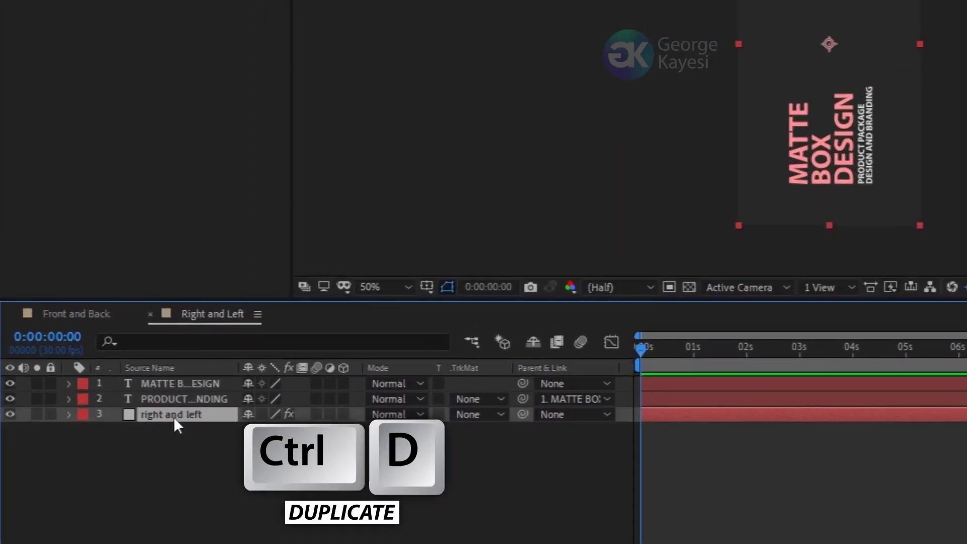
pyautogui.moveTo(173, 416); pyautogui.dragTo(181, 377)
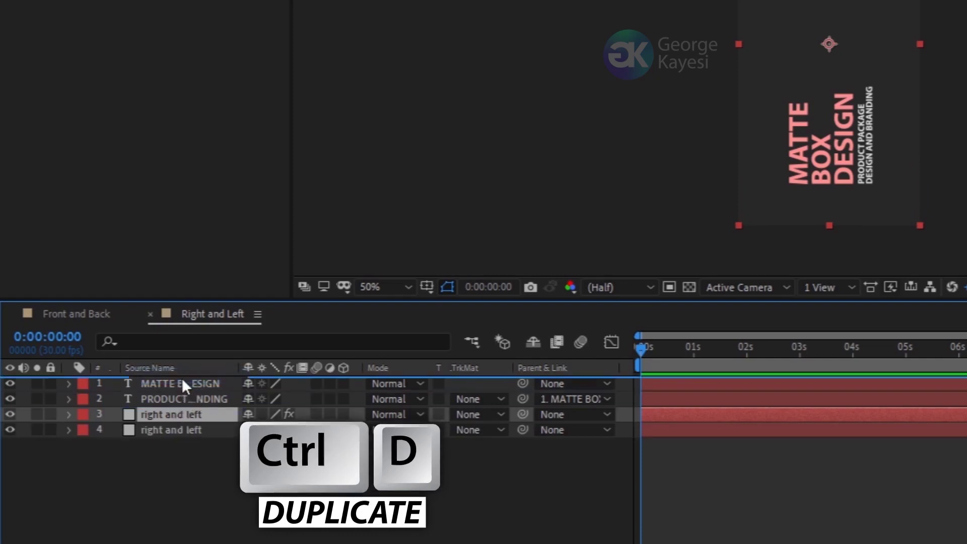
pyautogui.rightClick(181, 379)
pyautogui.click(212, 372)
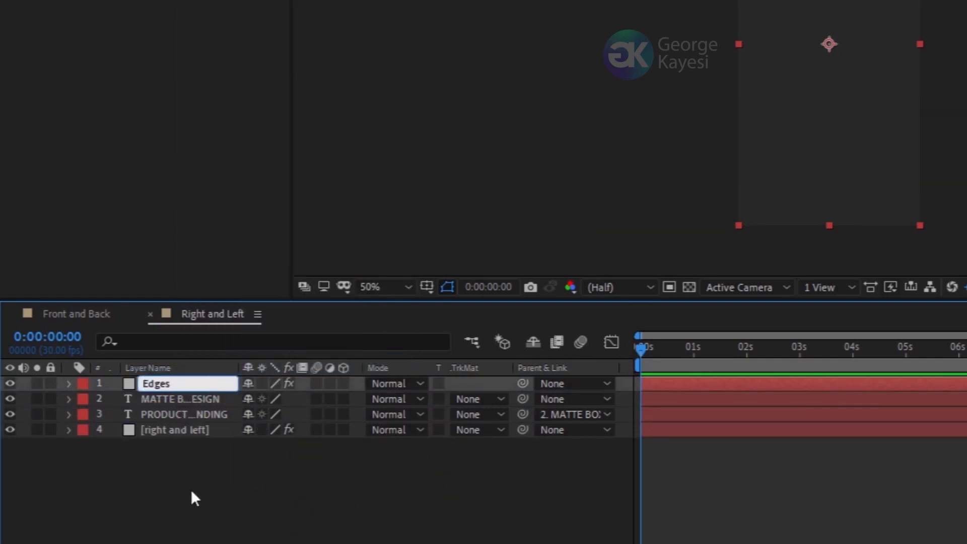
pyautogui.press('Return')
# - Set the Edges layer's Fill color to black (000000)
pyautogui.click(168, 147)
pyautogui.moveTo(317, 352); pyautogui.dragTo(225, 421)
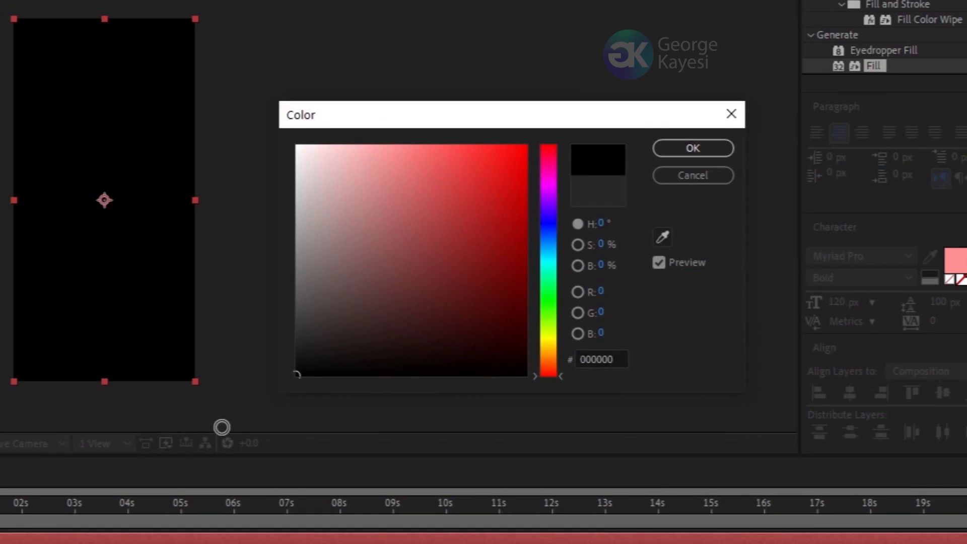
pyautogui.click(661, 147)
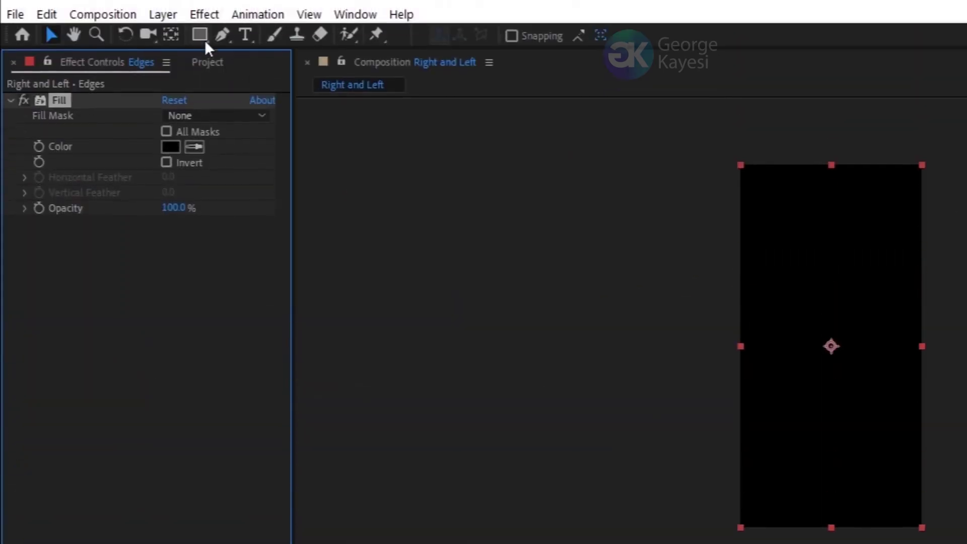
# - Add a full-size inverted mask to the Edges layer with -4 px expansion and 10 px feather
pyautogui.doubleClick(201, 38)
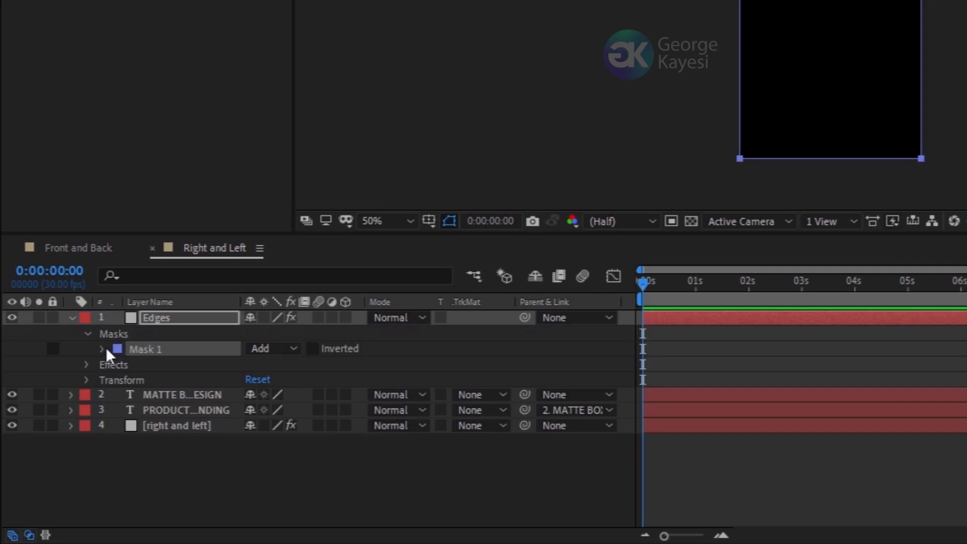
pyautogui.click(103, 348)
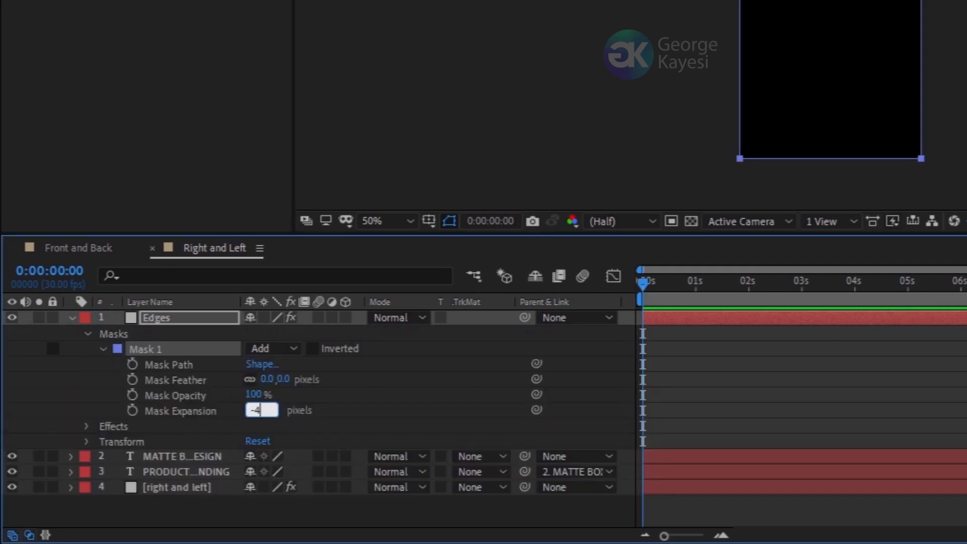
pyautogui.press('Return')
pyautogui.click(315, 347)
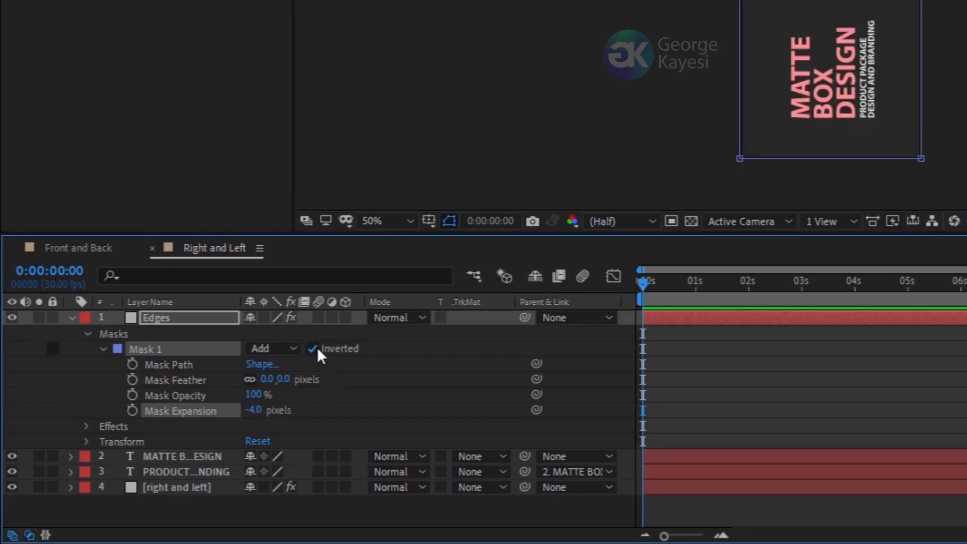
pyautogui.click(282, 379)
pyautogui.write('1')
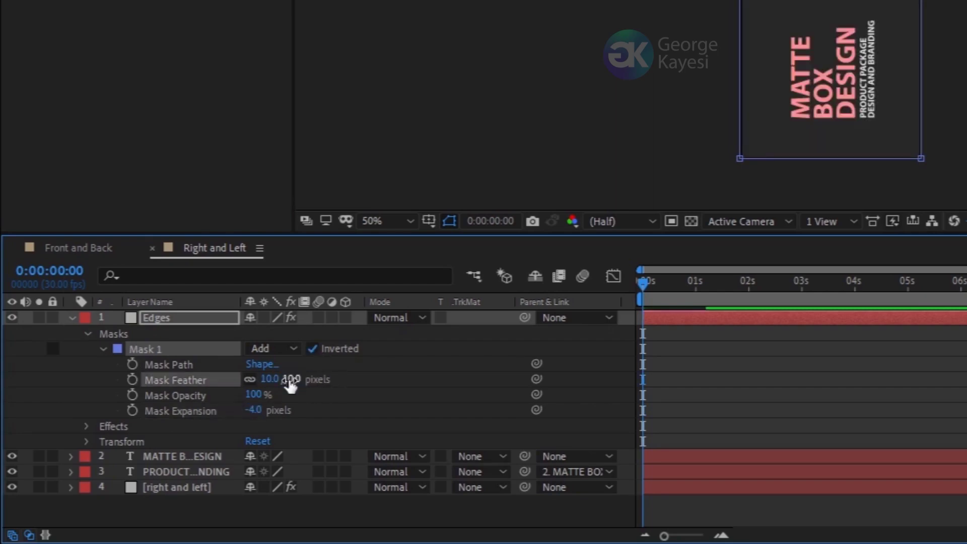
pyautogui.press('Return')
# - Apply Linear Wipe to the Edges layer with 50% transition completion and a feather of 500
pyautogui.click(793, 129)
pyautogui.write('linear')
pyautogui.moveTo(849, 233); pyautogui.dragTo(791, 380)
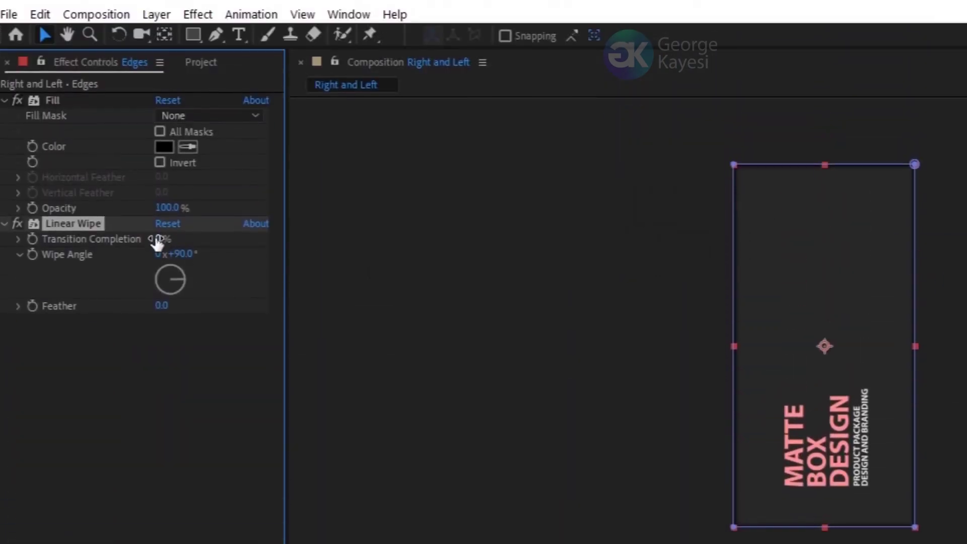
pyautogui.click(158, 240)
pyautogui.press('Return')
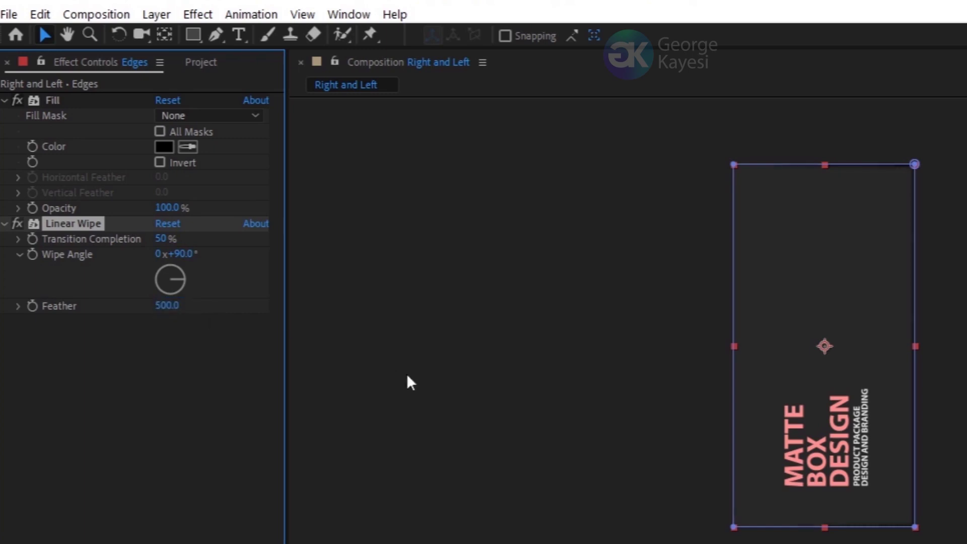
pyautogui.click(410, 383)
# - Set the Edges layer's Linear Wipe angle to 180° and its Fill opacity to 40%
pyautogui.moveTo(174, 258); pyautogui.dragTo(226, 270)
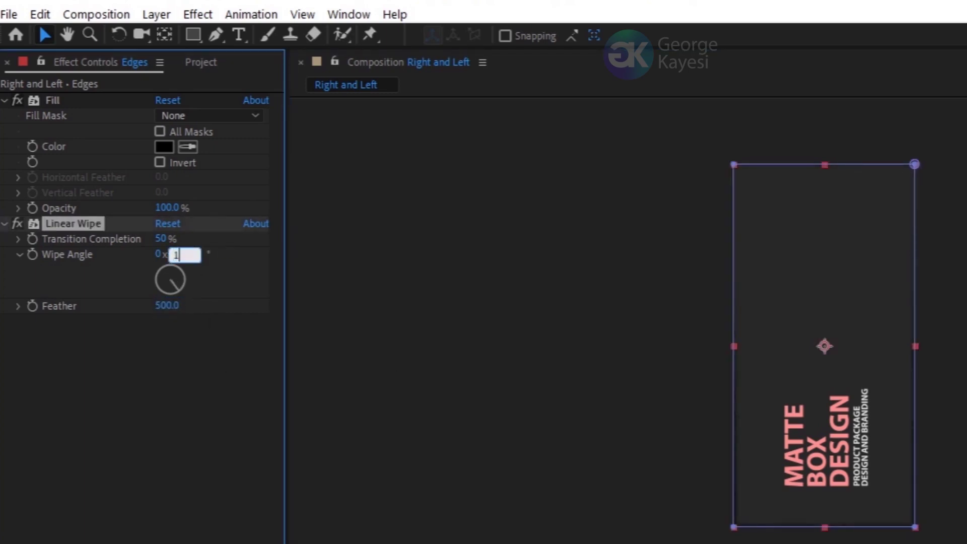
pyautogui.click(166, 207)
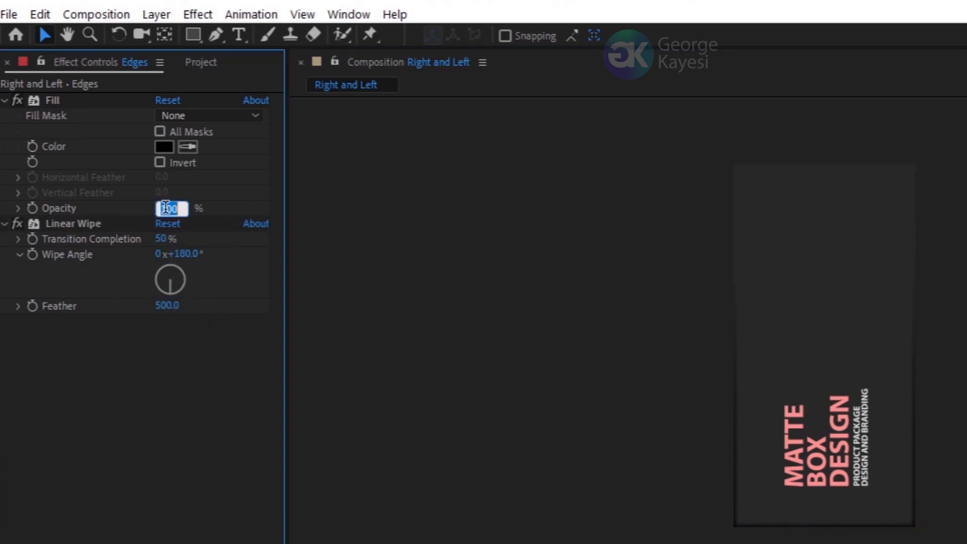
pyautogui.write('40')
pyautogui.press('Return')
pyautogui.click(419, 325)
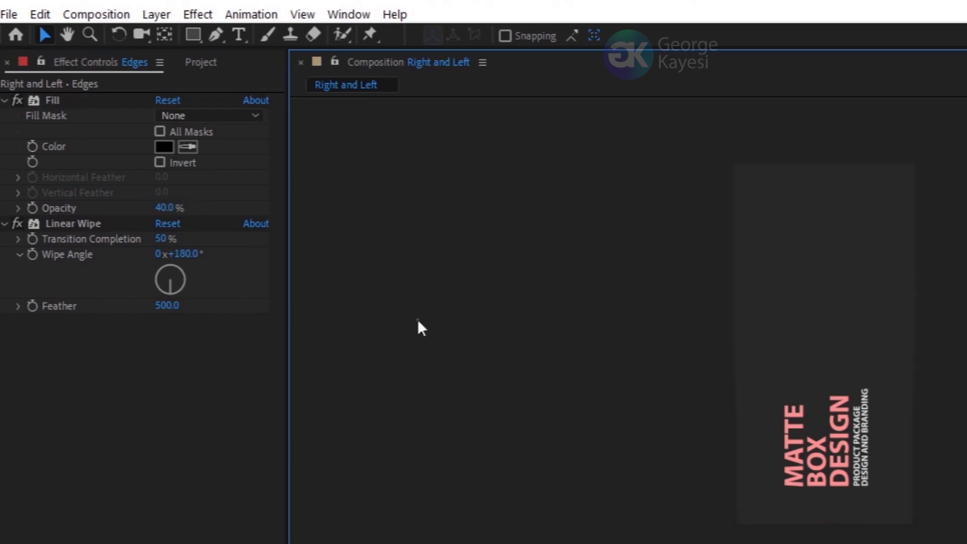
# - Duplicate the Edges layer and set the copy's Fill color to white
pyautogui.hotkey('ctrl', 'd')
pyautogui.click(164, 146)
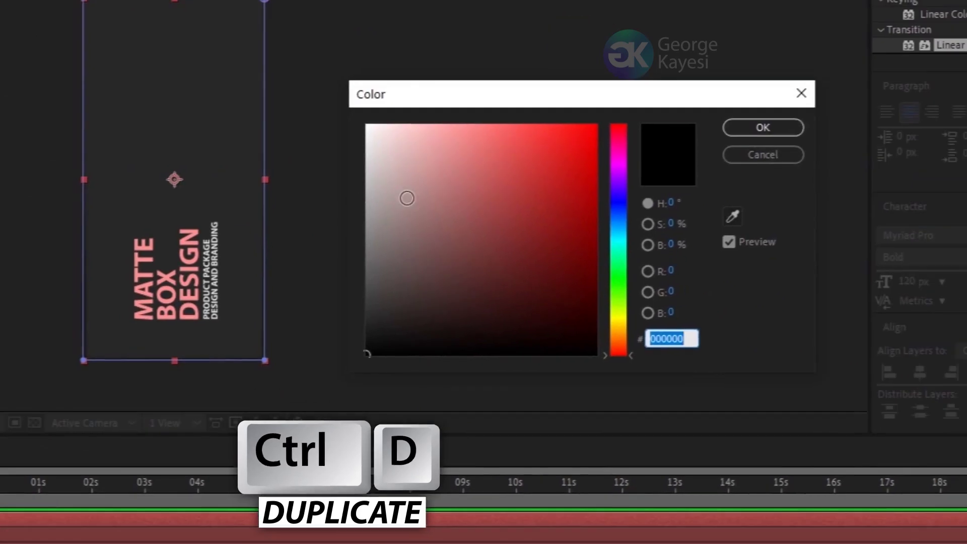
pyautogui.moveTo(388, 190); pyautogui.dragTo(339, 79)
pyautogui.click(762, 127)
# - Set the Edges 2 layer's Linear Wipe angle to 0° and its Fill opacity to 20%
pyautogui.moveTo(170, 290); pyautogui.dragTo(176, 224)
pyautogui.click(183, 246)
pyautogui.press('Return')
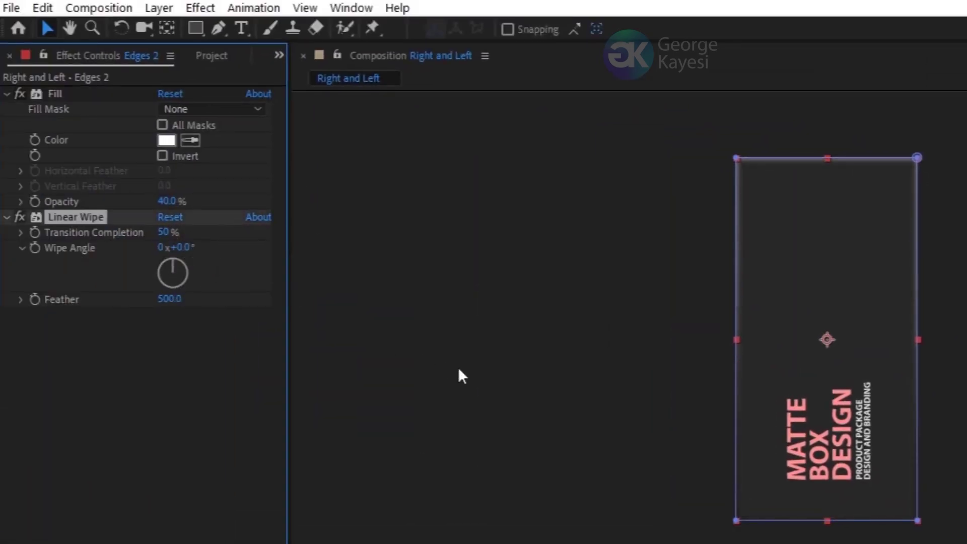
pyautogui.click(168, 200)
pyautogui.press('Return')
pyautogui.click(498, 368)
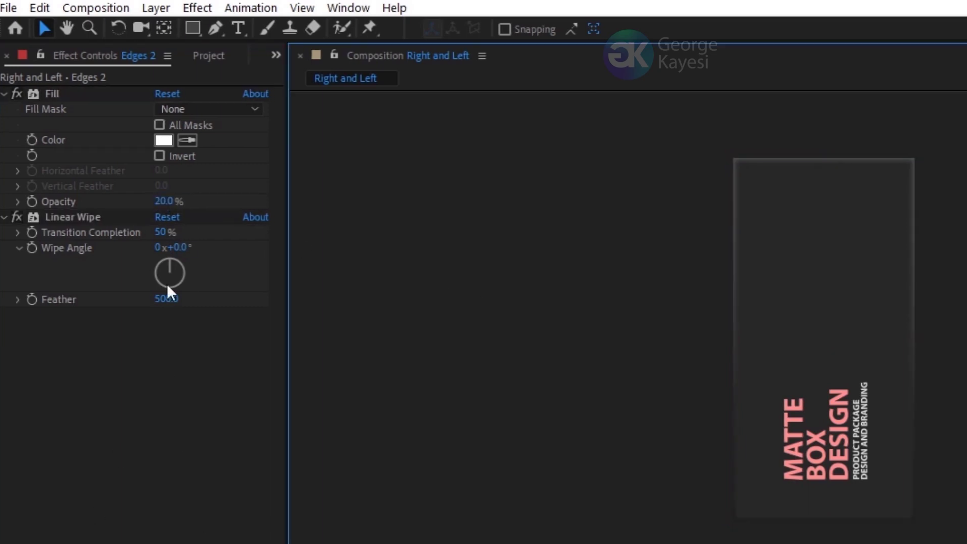
# - Create a new 1080 × 400 px composition named Top
pyautogui.click(200, 64)
pyautogui.rightClick(171, 419)
pyautogui.click(197, 431)
pyautogui.doubleClick(610, 328)
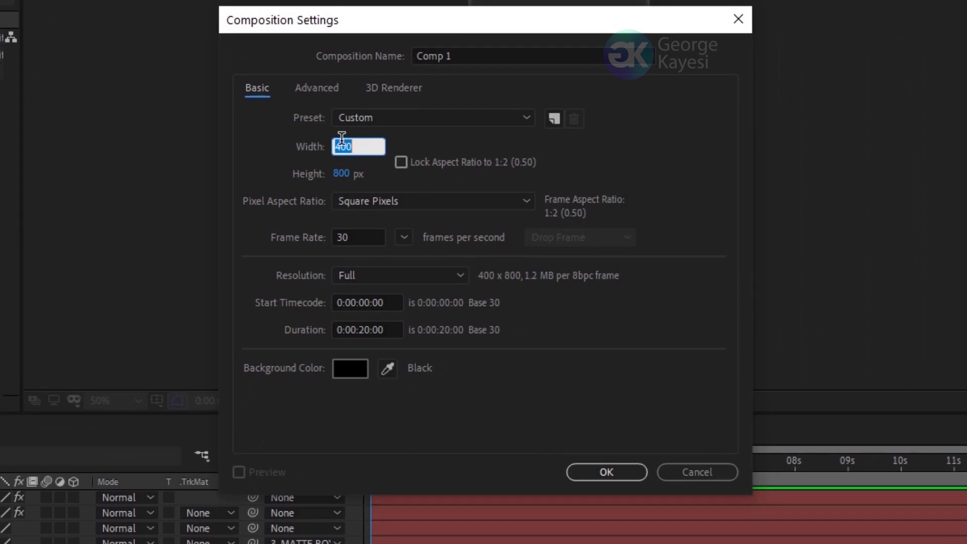
pyautogui.write('1080')
pyautogui.press('Tab')
pyautogui.write('400')
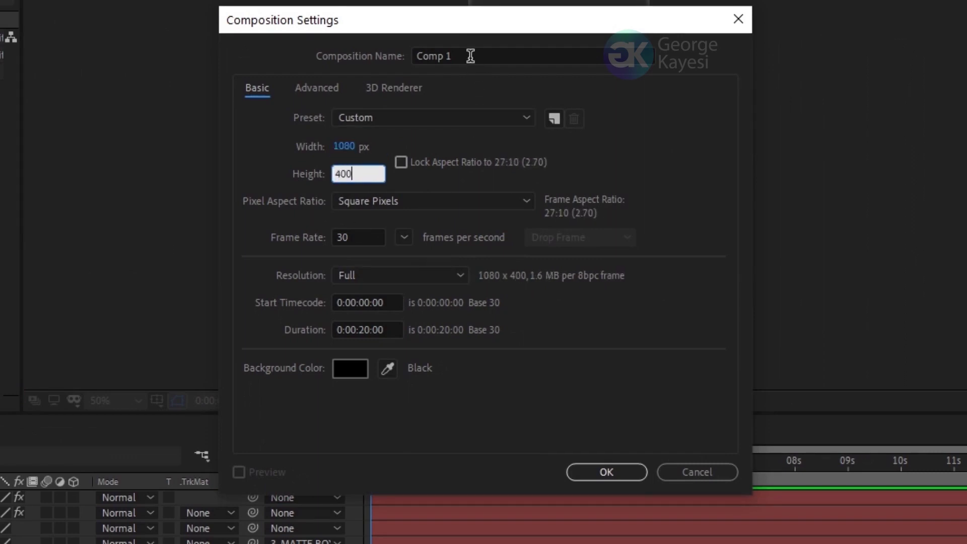
pyautogui.moveTo(470, 56); pyautogui.dragTo(365, 64)
pyautogui.write('Top')
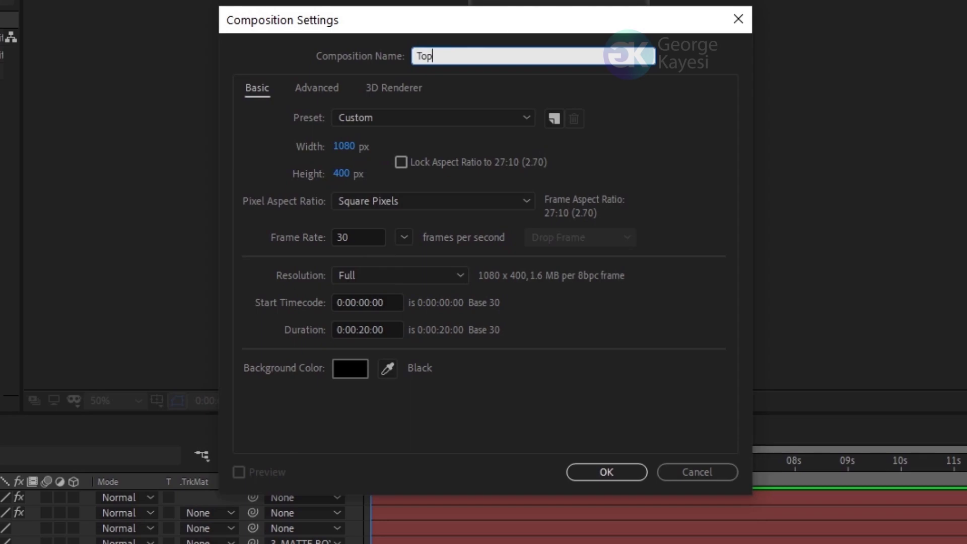
pyautogui.click(606, 472)
# - Add a light gray 1080 × 400 px solid named top and bottom to the Top composition
pyautogui.rightClick(25, 351)
pyautogui.moveTo(73, 357)
pyautogui.click(315, 343)
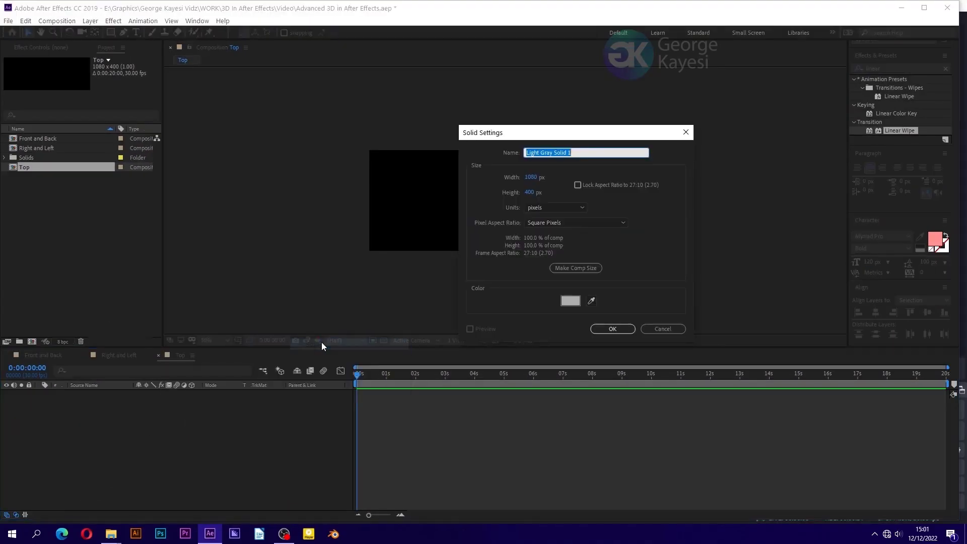
pyautogui.write('top and bottom')
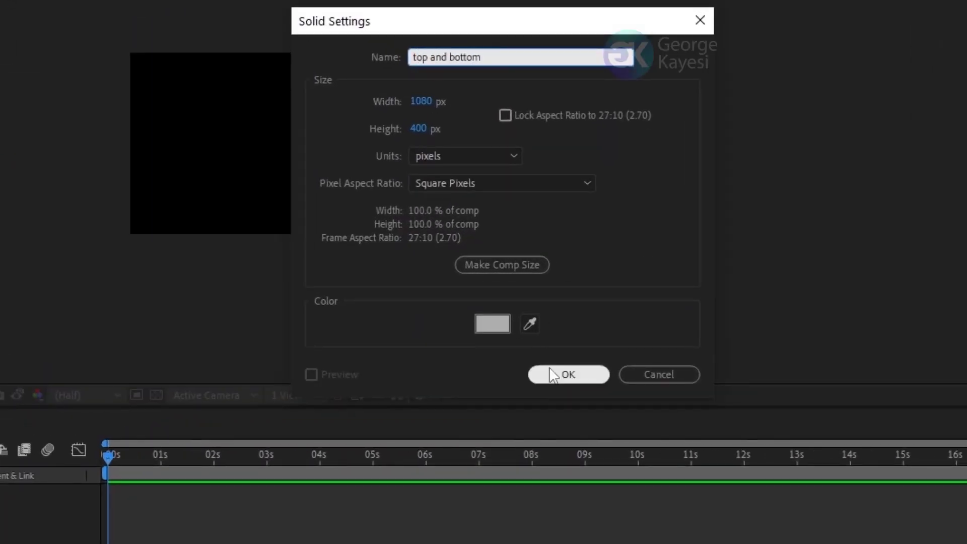
pyautogui.click(579, 370)
# - Apply a Fill effect to the top and bottom solid and set its color to dark gray
pyautogui.moveTo(845, 95); pyautogui.dragTo(736, 111)
pyautogui.write('f')
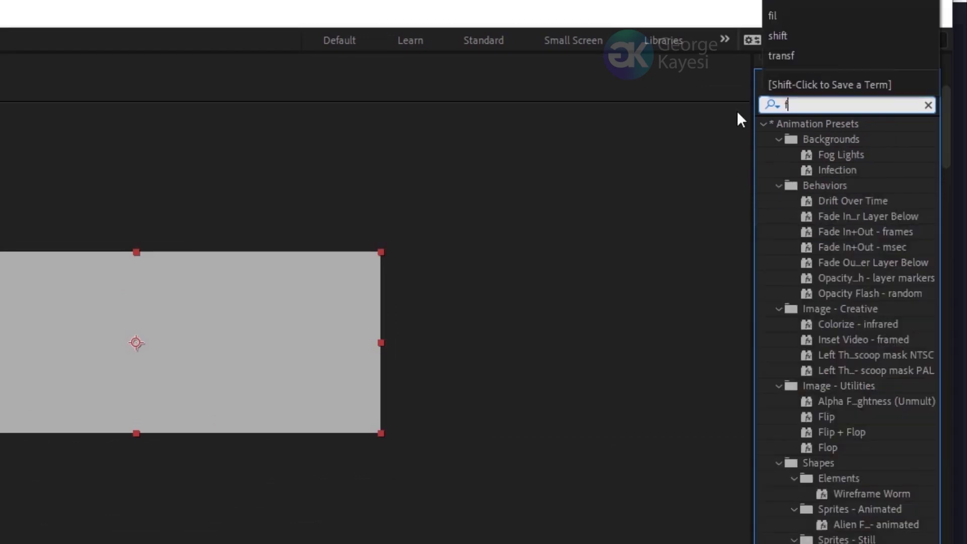
pyautogui.write('ill')
pyautogui.doubleClick(826, 216)
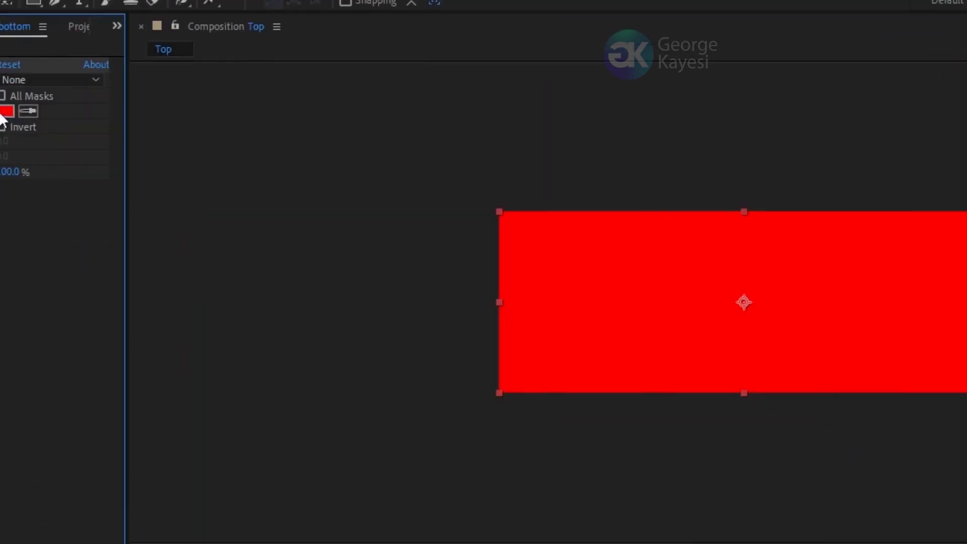
pyautogui.click(166, 141)
pyautogui.moveTo(300, 287)
pyautogui.mouseDown()
pyautogui.moveTo(268, 333)
pyautogui.moveTo(345, 285)
pyautogui.mouseUp()
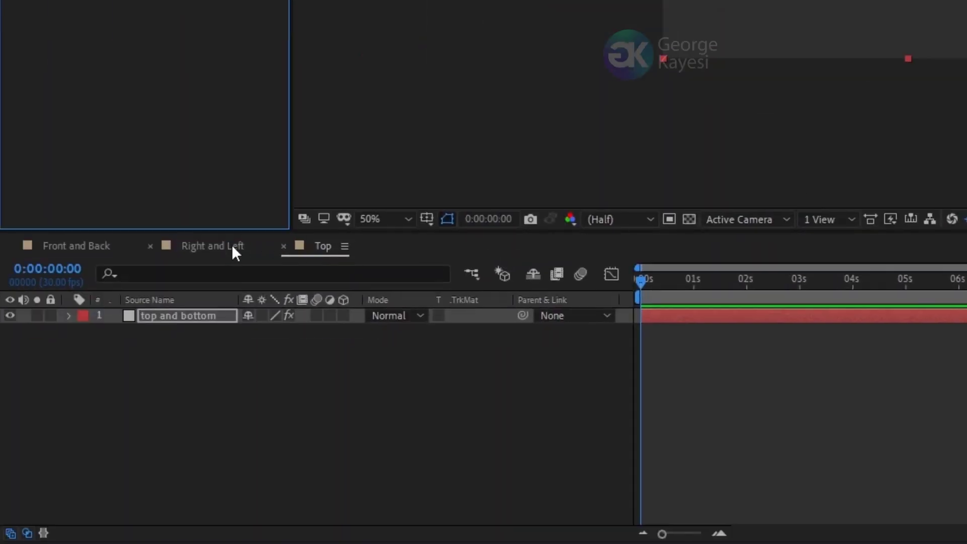
# - Copy the two text layers from the Right and Left composition into the Top composition
pyautogui.click(232, 246)
pyautogui.click(166, 346)
pyautogui.keyDown('shift'); pyautogui.click(170, 362); pyautogui.keyUp('shift')
pyautogui.click(26, 22)
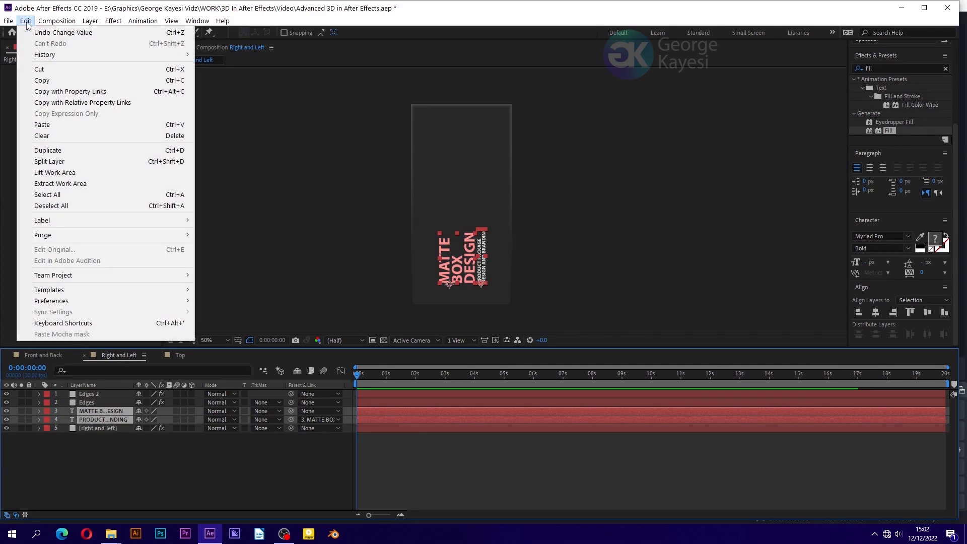
pyautogui.click(44, 80)
pyautogui.click(180, 355)
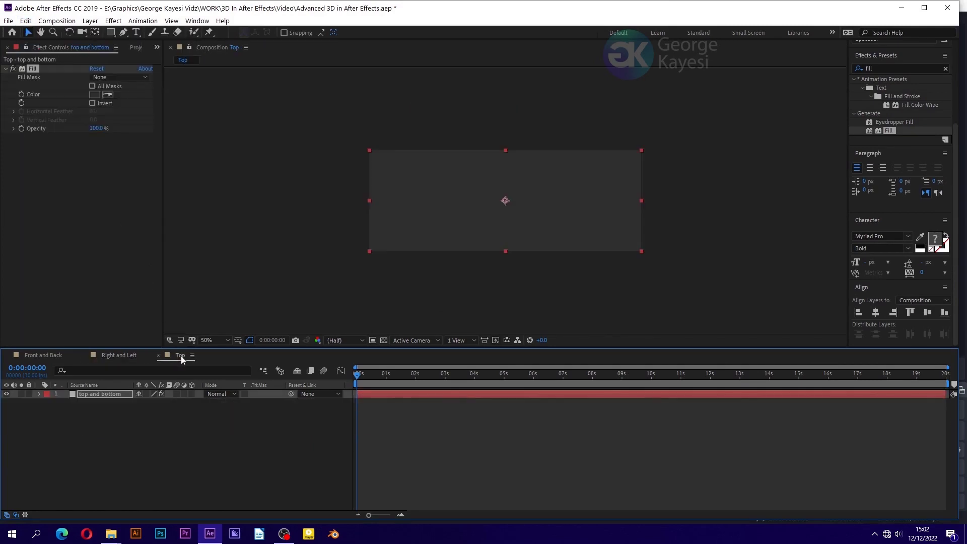
pyautogui.click(26, 21)
pyautogui.click(43, 125)
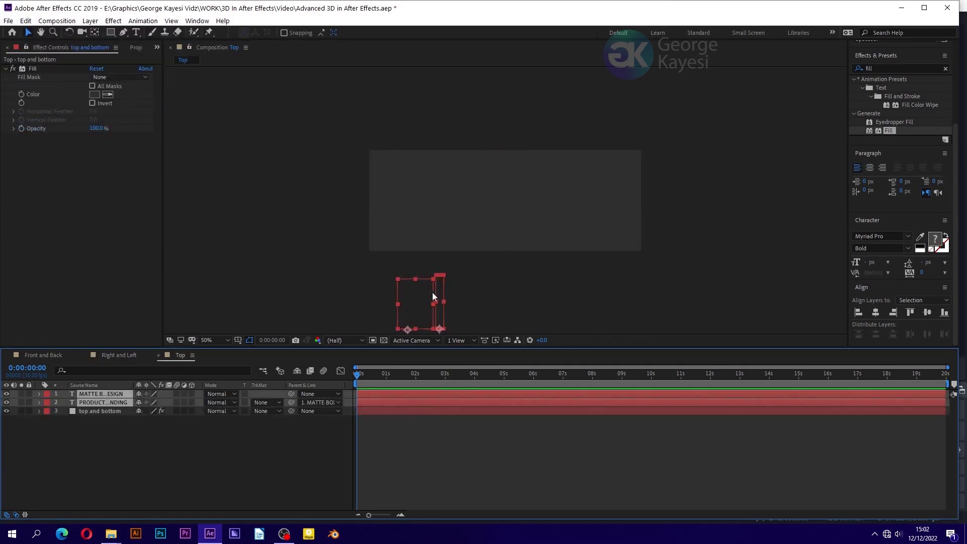
# - Set the main title layer's rotation to 0° and place the text block in the left part of the top face
pyautogui.press('r')
pyautogui.click(145, 402)
pyautogui.write('0')
pyautogui.press('Return')
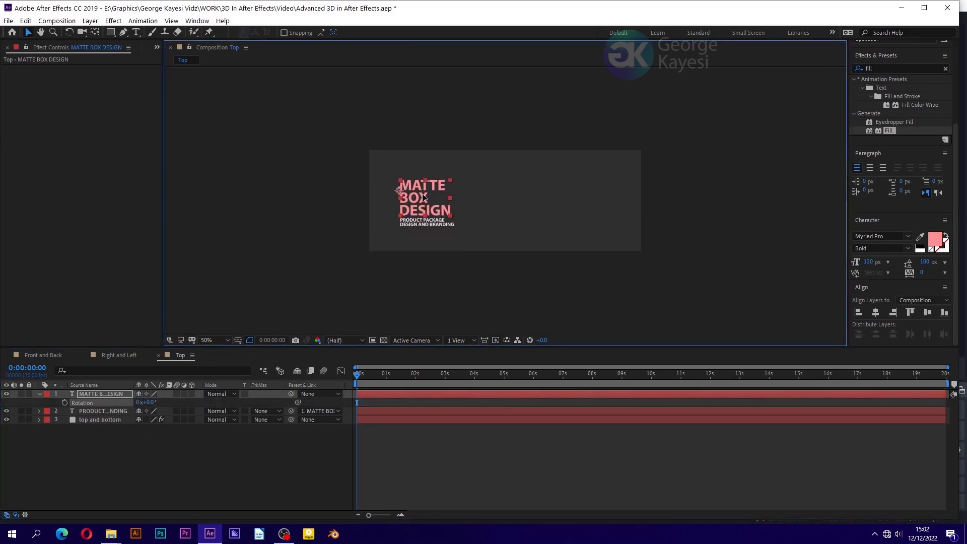
pyautogui.click(324, 244)
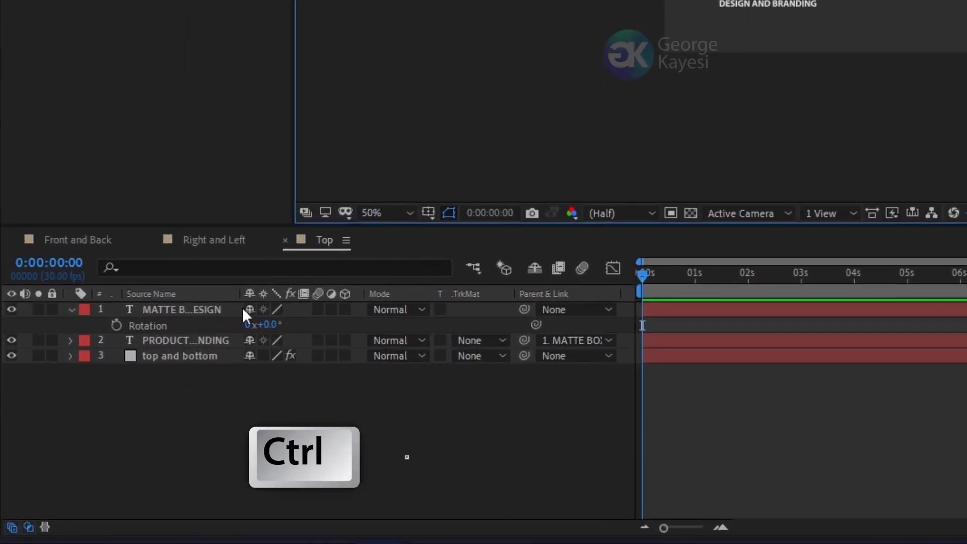
# - Duplicate the top and bottom solid and change the copy's Fill color to a lighter gray
pyautogui.click(119, 420)
pyautogui.hotkey('ctrl', 'd')
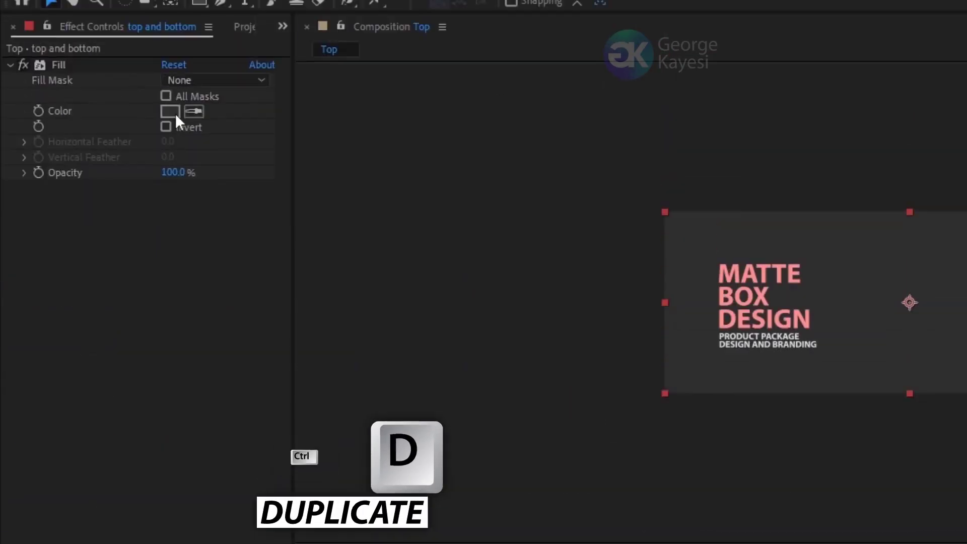
pyautogui.click(175, 113)
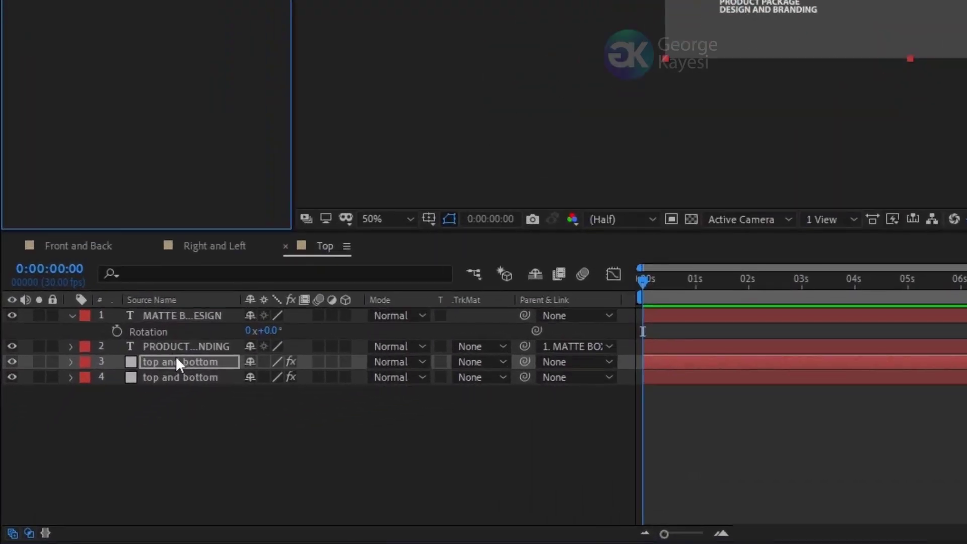
# - Duplicate the lighter solid again, move the copy above all other layers, and rename it edges
pyautogui.hotkey('ctrl', 'd')
pyautogui.moveTo(178, 361); pyautogui.dragTo(189, 310)
pyautogui.rightClick(189, 309)
pyautogui.click(231, 297)
pyautogui.write('edges')
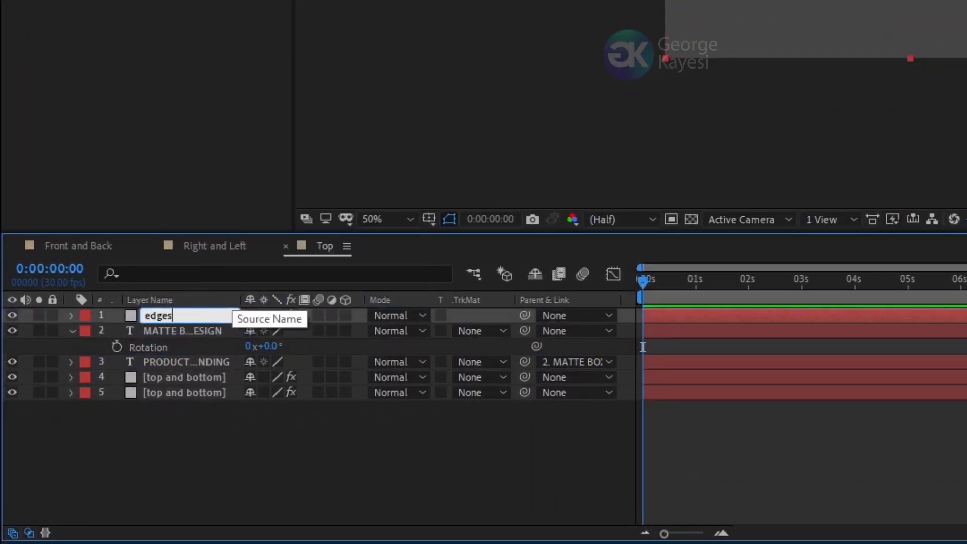
pyautogui.press('Return')
# - Set the edges layer's Fill color to white (FFFFFF)
pyautogui.click(94, 94)
pyautogui.click(570, 174)
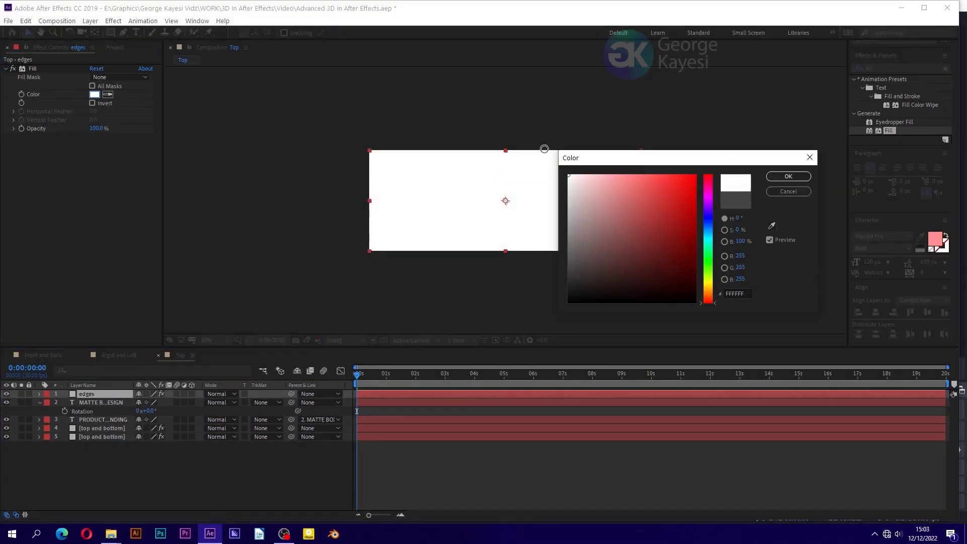
pyautogui.click(788, 176)
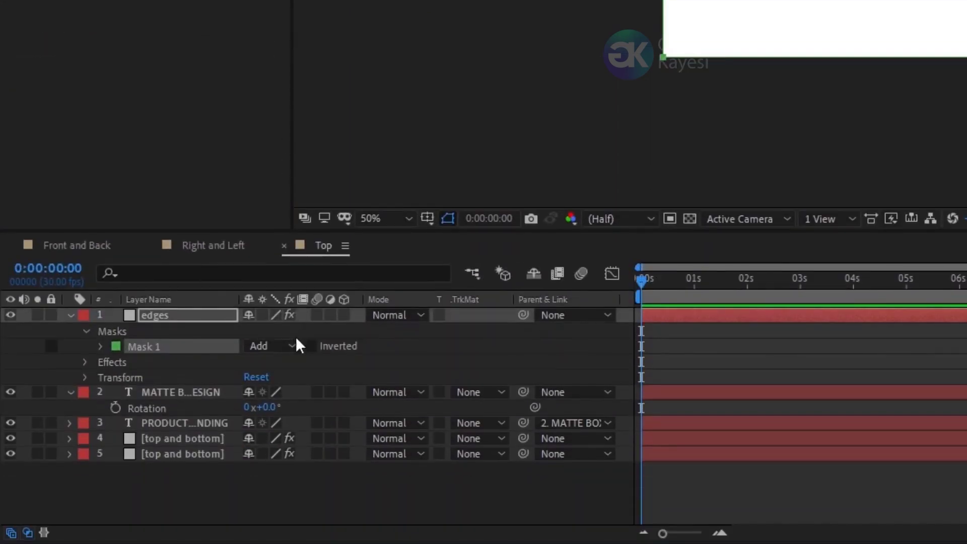
# - Invert the edges layer's full-size mask and set its expansion to -4 pixels and feather to 10 pixels
pyautogui.click(311, 346)
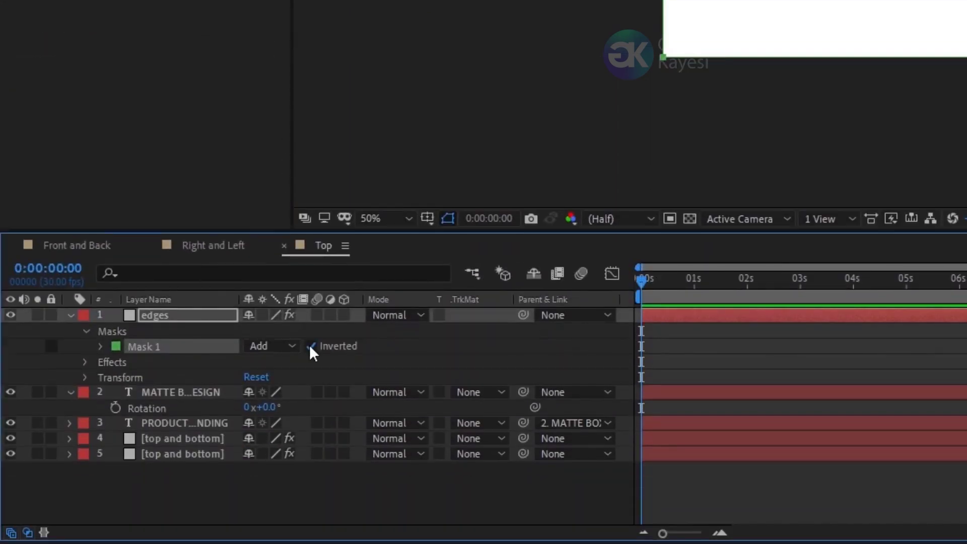
pyautogui.click(101, 346)
pyautogui.click(249, 407)
pyautogui.write('-4')
pyautogui.press('Return')
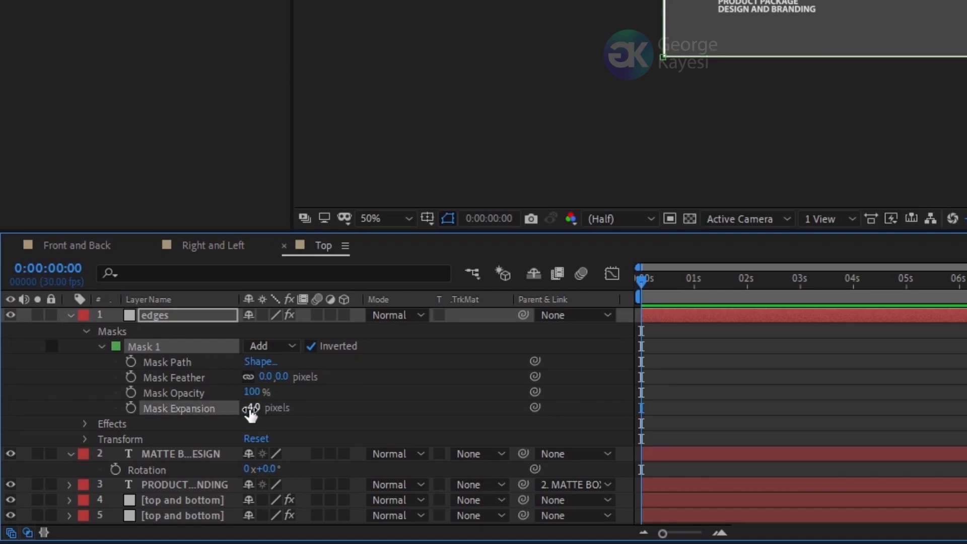
pyautogui.click(281, 376)
pyautogui.write('10')
pyautogui.press('Return')
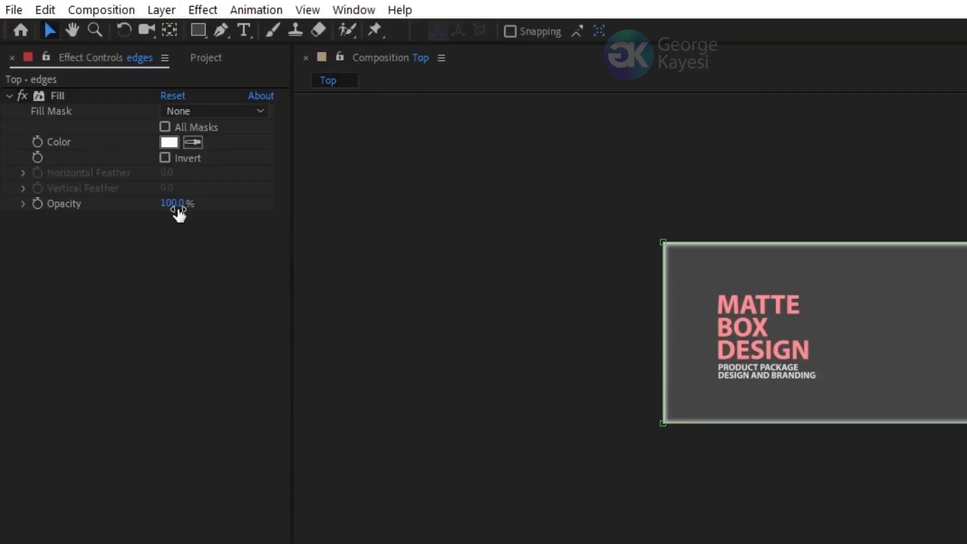
# - Set the edges layer's Fill opacity to 40%
pyautogui.click(176, 204)
pyautogui.press('Return')
pyautogui.click(453, 371)
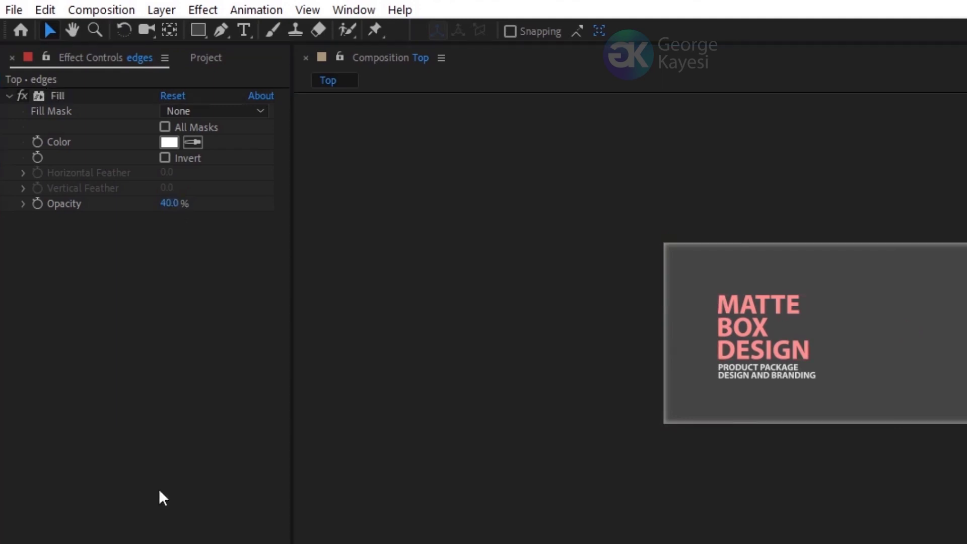
# - Duplicate the Top composition in the project and rename the copy Bottom
pyautogui.click(206, 58)
pyautogui.click(101, 272)
pyautogui.hotkey('ctrl', 'd')
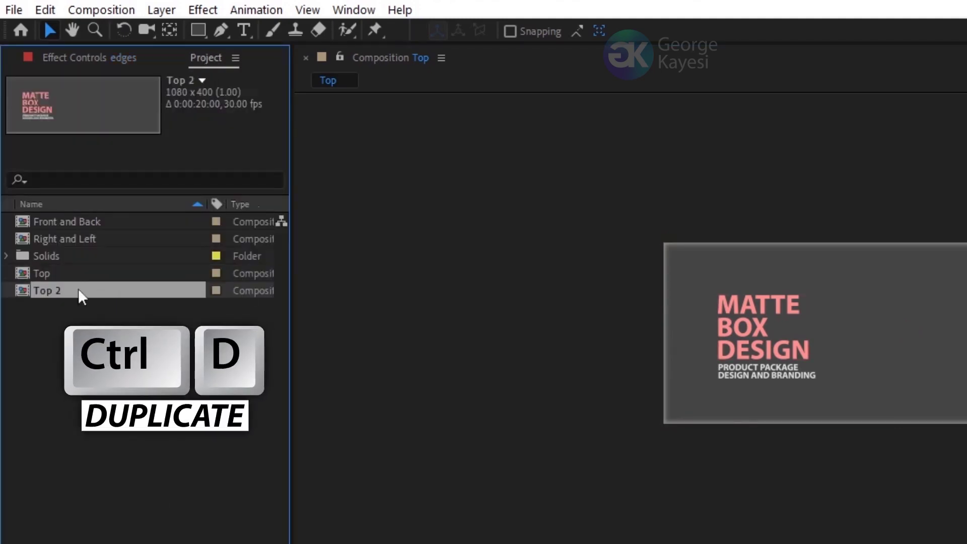
pyautogui.rightClick(78, 288)
pyautogui.click(156, 499)
pyautogui.write('Bott')
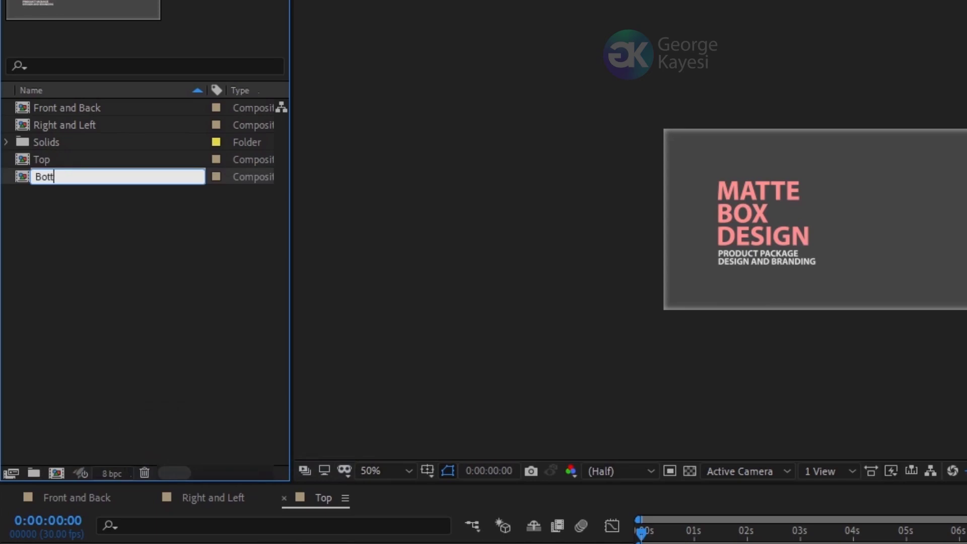
pyautogui.write('om')
pyautogui.press('Return')
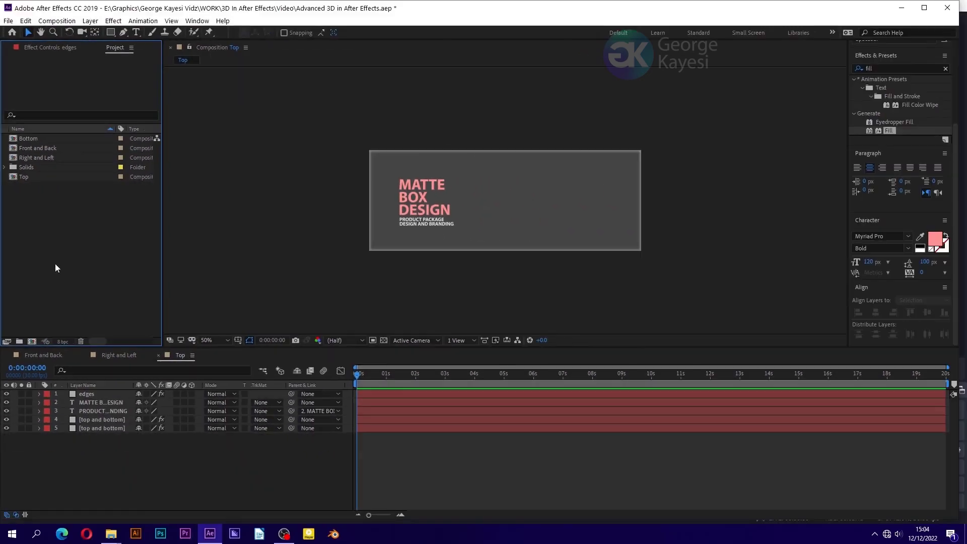
# - Open the Bottom composition and delete the lighter of its two top and bottom solids
pyautogui.doubleClick(39, 138)
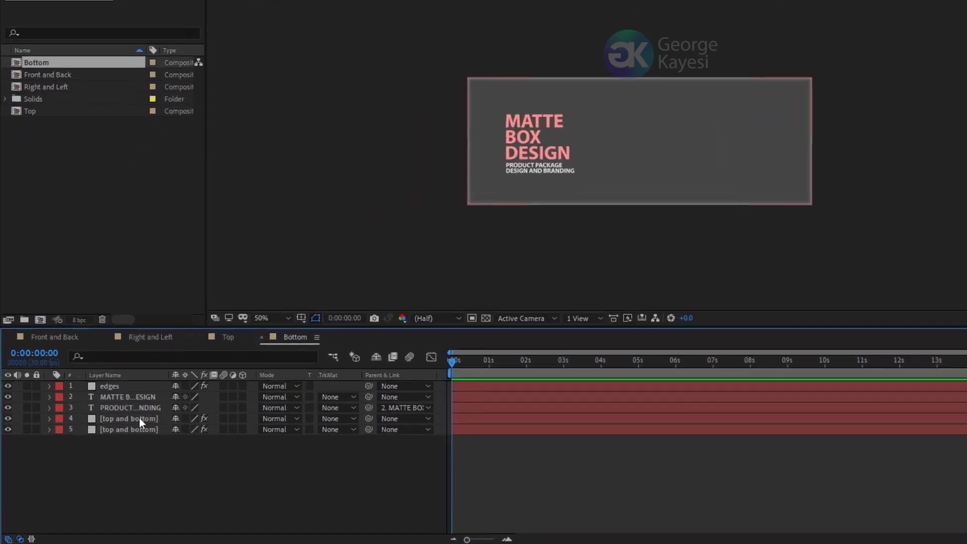
pyautogui.click(111, 419)
pyautogui.press('Delete')
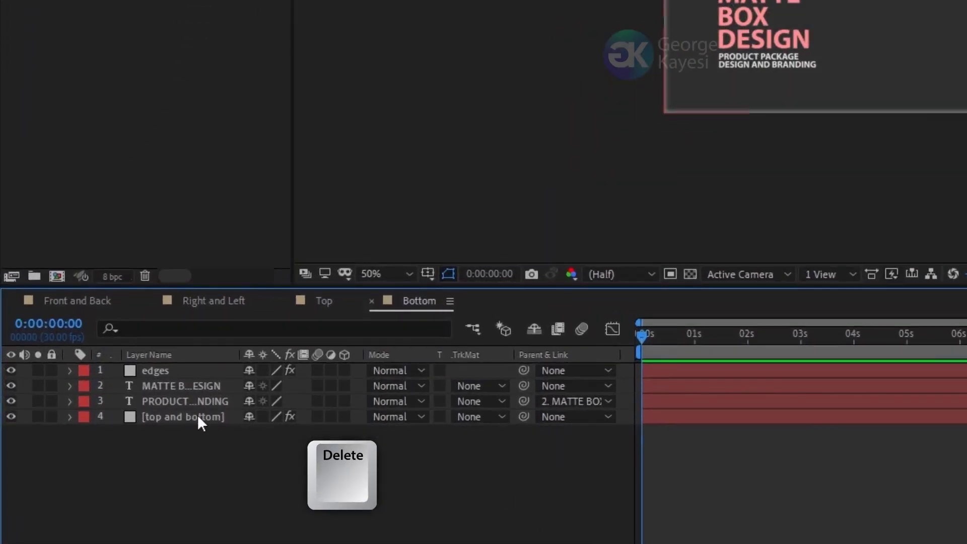
# - Change the Fill color of the Bottom composition's edges layer to black
pyautogui.click(197, 370)
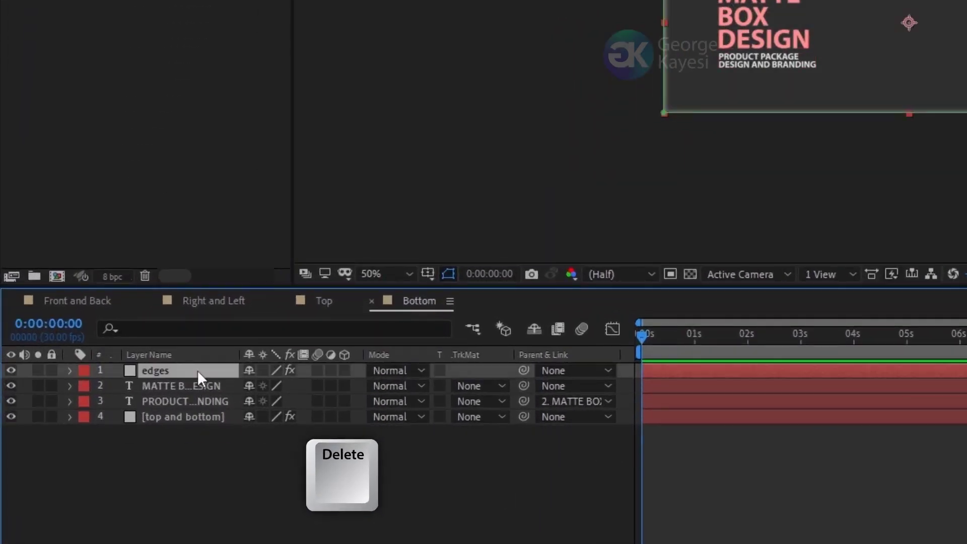
pyautogui.click(101, 58)
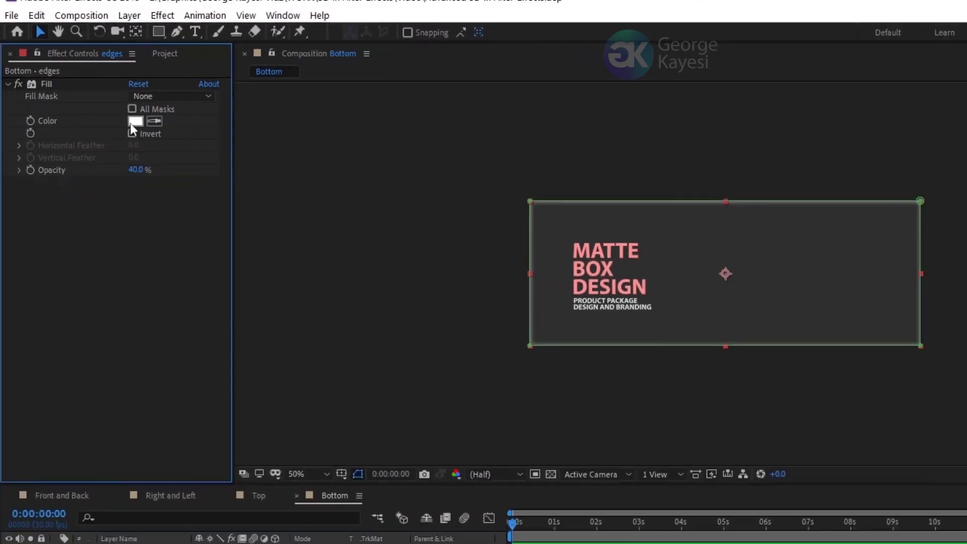
pyautogui.click(135, 121)
pyautogui.moveTo(574, 297); pyautogui.dragTo(529, 325)
pyautogui.click(788, 176)
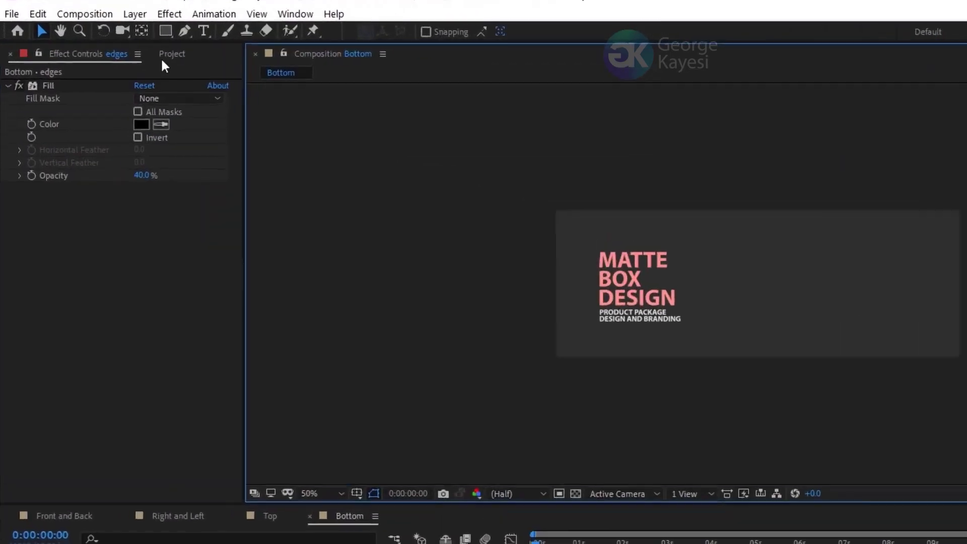
# - Create a project folder named Sides and put the Bottom, Front and Back, Right and Left, and Top compositions in it
pyautogui.click(115, 48)
pyautogui.rightClick(68, 252)
pyautogui.click(74, 291)
pyautogui.keyDown('ctrl'); pyautogui.click(66, 256); pyautogui.keyUp('ctrl')
pyautogui.keyDown('ctrl'); pyautogui.click(63, 239); pyautogui.keyUp('ctrl')
pyautogui.keyDown('ctrl'); pyautogui.click(61, 221); pyautogui.keyUp('ctrl')
pyautogui.moveTo(60, 221); pyautogui.dragTo(34, 543)
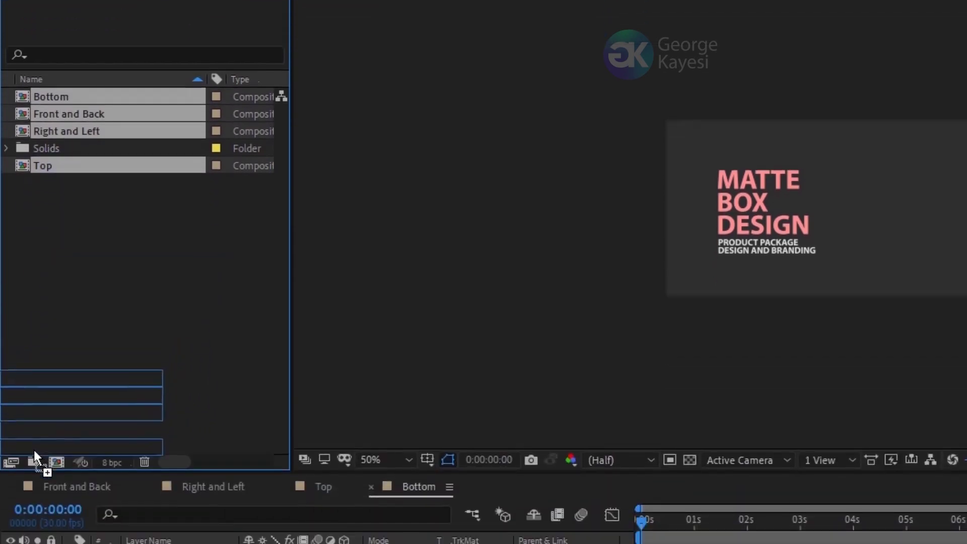
pyautogui.moveTo(34, 450); pyautogui.dragTo(35, 453)
pyautogui.write('Sides')
pyautogui.press('Return')
# - Create a new 1080 × 1080 px composition named Main Box 3D
pyautogui.rightClick(134, 247)
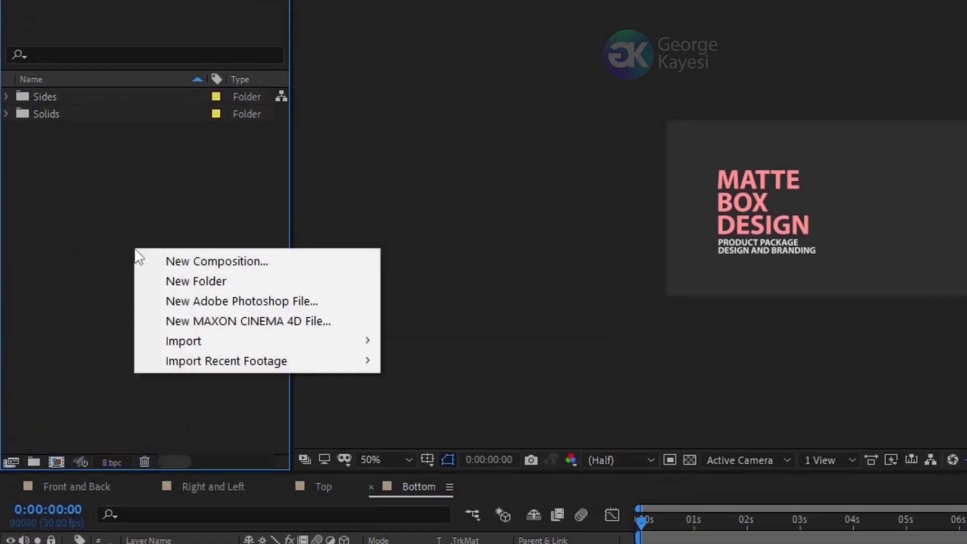
pyautogui.click(302, 262)
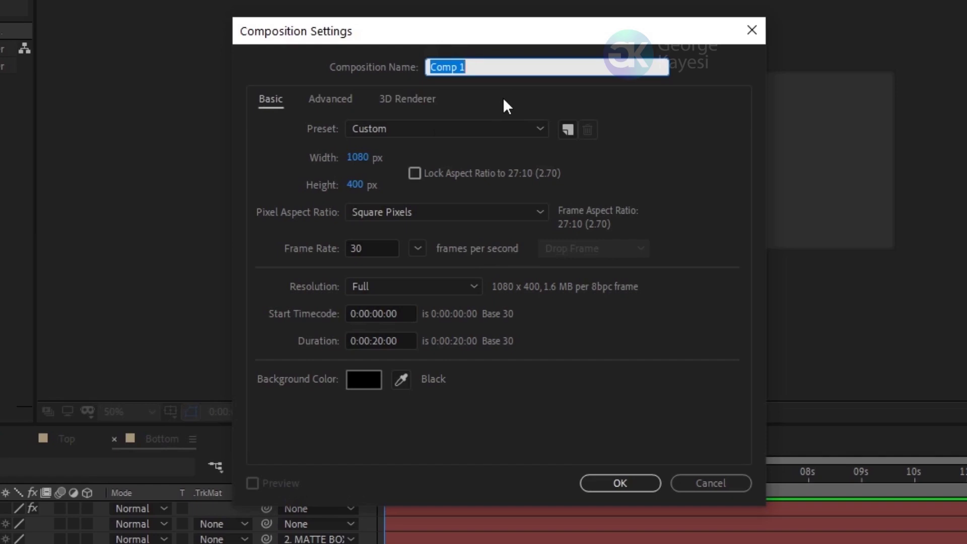
pyautogui.write('Main Box 3D')
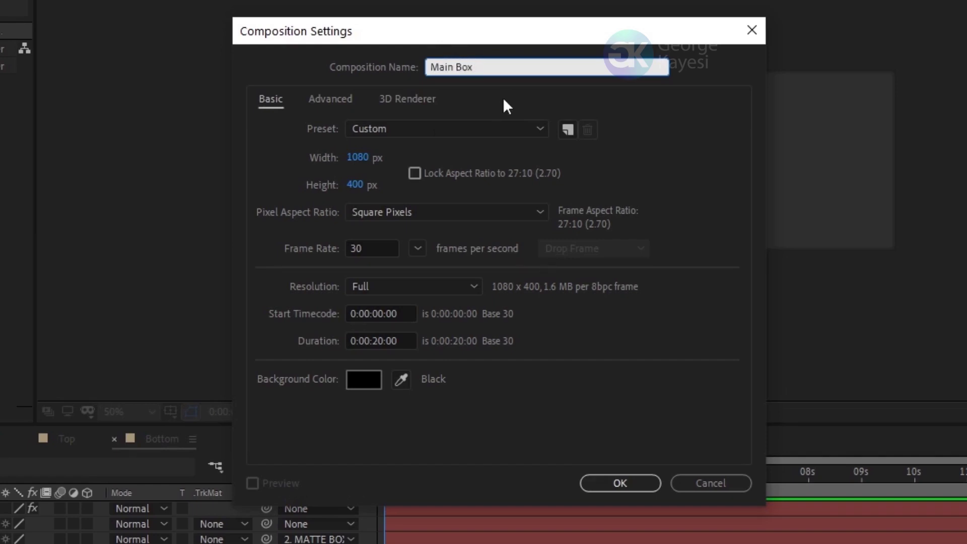
pyautogui.click(355, 184)
pyautogui.write('1080')
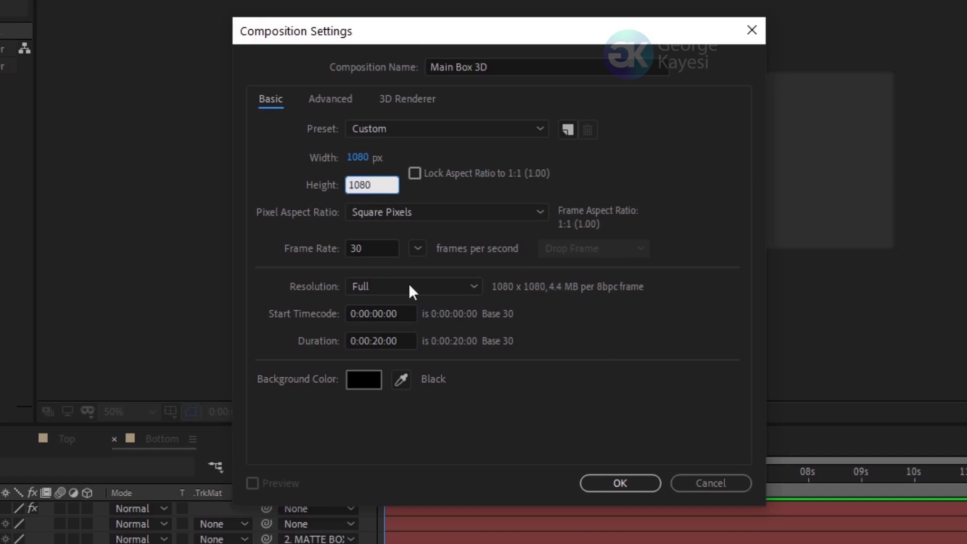
pyautogui.click(607, 484)
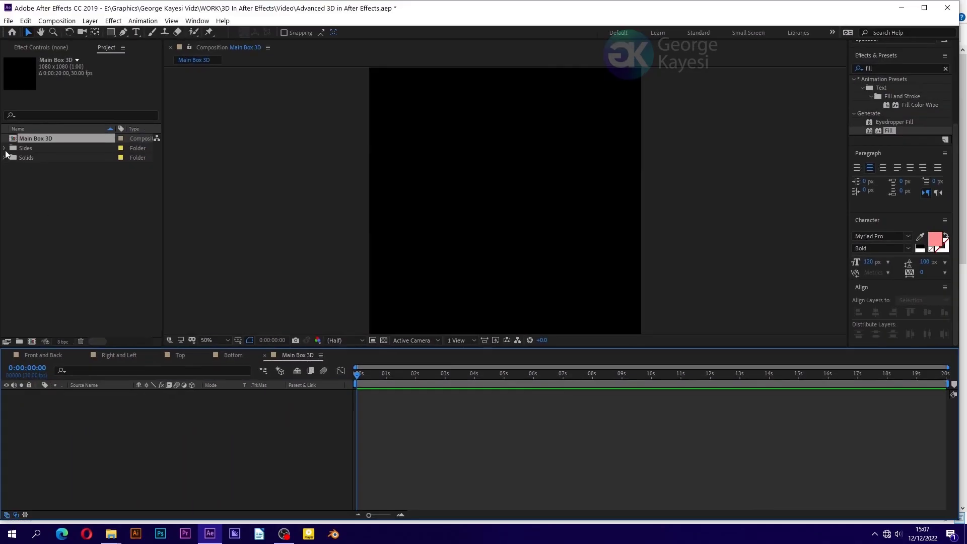
# - Add the four compositions from the Sides folder as layers to the Main Box 3D composition
pyautogui.click(4, 148)
pyautogui.click(42, 185)
pyautogui.keyDown('ctrl'); pyautogui.click(45, 157); pyautogui.keyUp('ctrl')
pyautogui.moveTo(47, 187); pyautogui.dragTo(111, 461)
pyautogui.click(47, 176)
pyautogui.keyDown('ctrl'); pyautogui.click(47, 167); pyautogui.keyUp('ctrl')
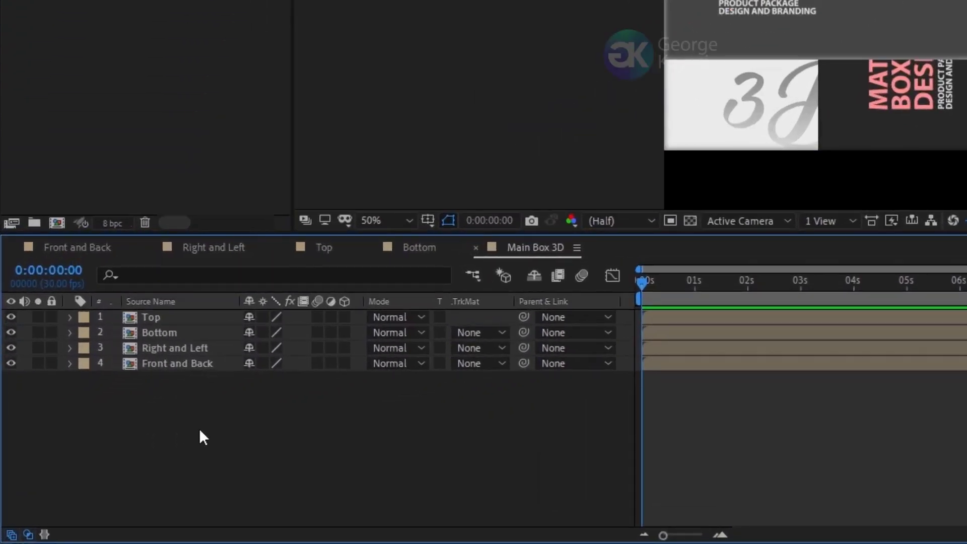
# - Turn all four side layers in Main Box 3D into 3D layers
pyautogui.click(204, 348)
pyautogui.moveTo(345, 317); pyautogui.dragTo(352, 388)
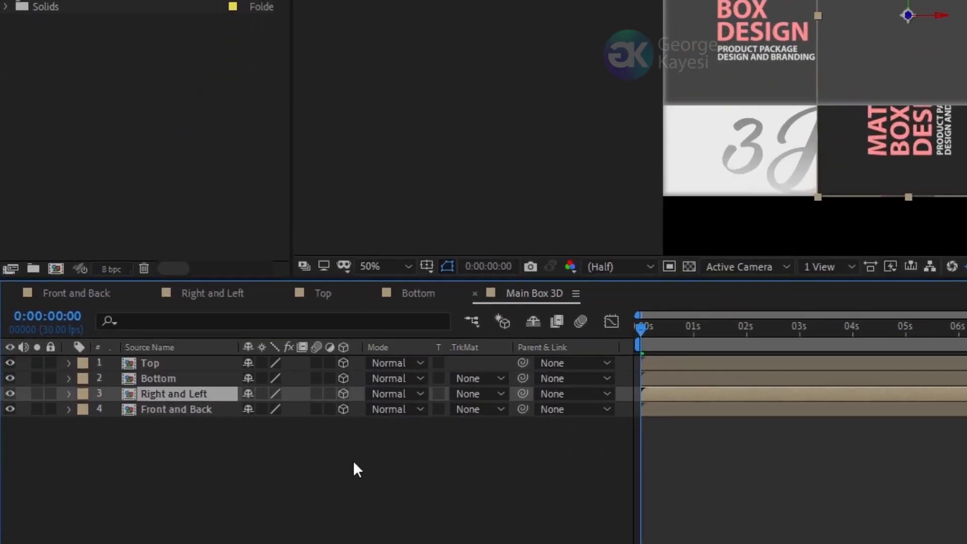
pyautogui.click(354, 462)
# - Rename the Right and Left layer as Right
pyautogui.click(179, 395)
pyautogui.rightClick(180, 395)
pyautogui.click(202, 384)
pyautogui.write('Right')
pyautogui.press('Return')
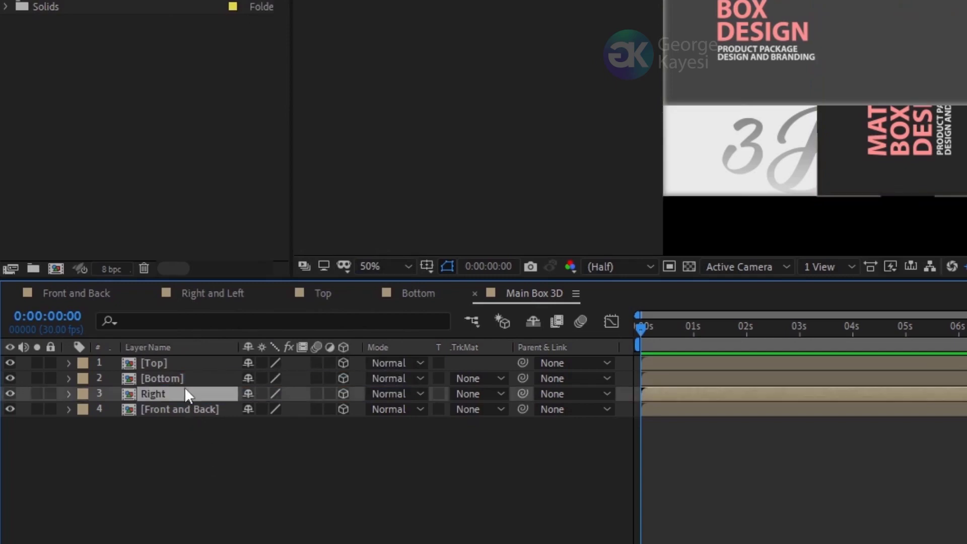
# - Duplicate the Right layer, rename the copy Left, and move it below Right
pyautogui.hotkey('ctrl', 'd')
pyautogui.rightClick(177, 395)
pyautogui.click(206, 383)
pyautogui.write('Left')
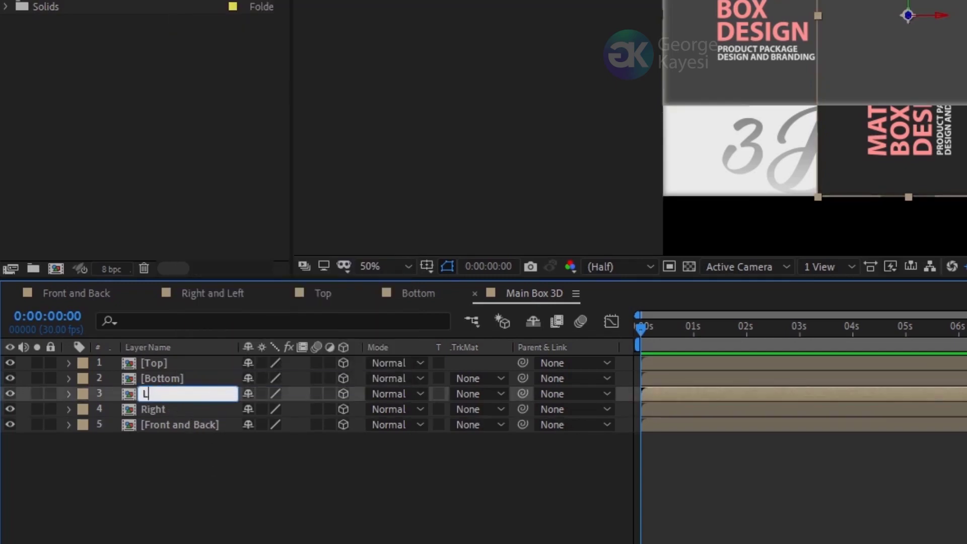
pyautogui.press('Return')
pyautogui.hotkey('ctrl', '[')
# - Rename the Front and Back layer as Front
pyautogui.rightClick(198, 425)
pyautogui.click(240, 411)
pyautogui.moveTo(168, 424); pyautogui.dragTo(225, 428)
pyautogui.press('BackSpace')
pyautogui.press('Return')
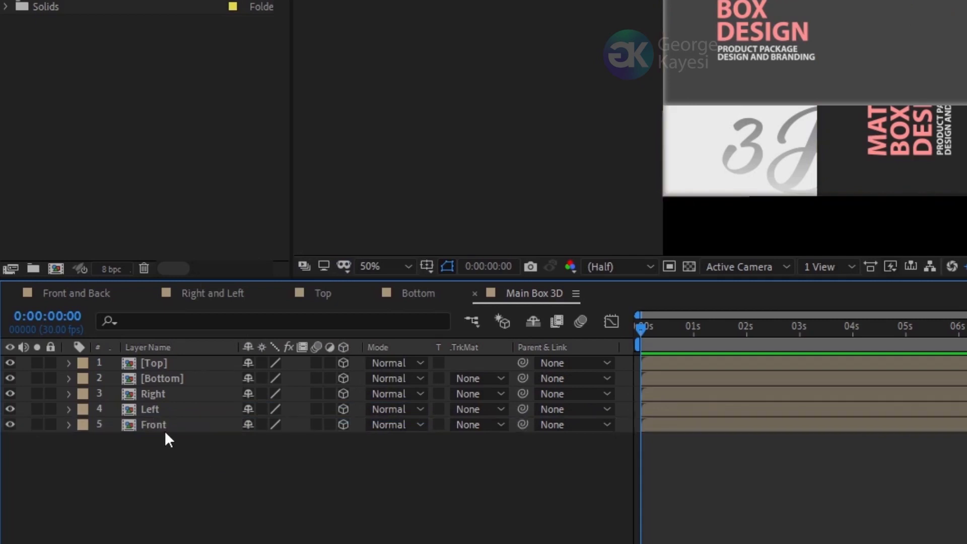
# - Duplicate the Front layer, rename the copy Back, and arrange it below Front
pyautogui.hotkey('ctrl', 'd')
pyautogui.rightClick(164, 428)
pyautogui.click(174, 416)
pyautogui.write('Back')
pyautogui.press('Return')
pyautogui.hotkey('ctrl', ']')
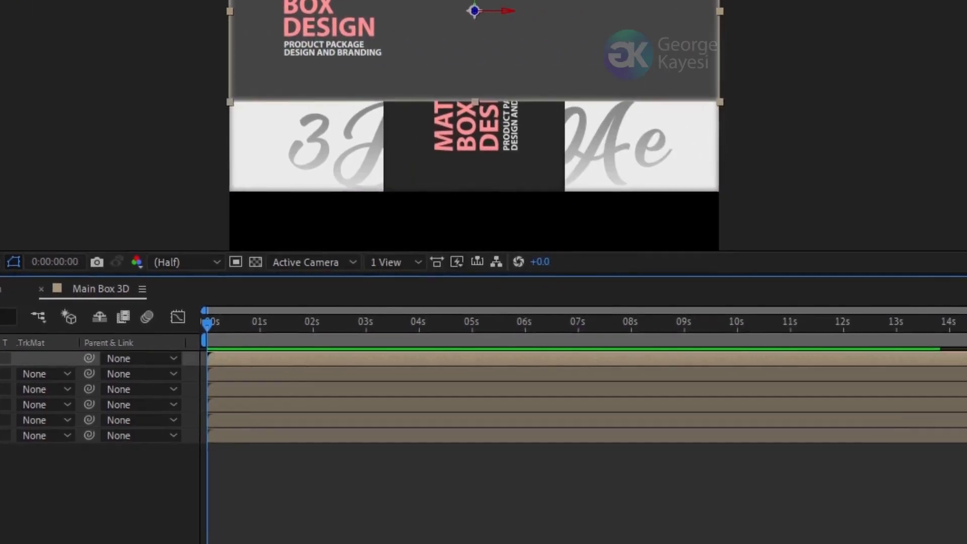
# - Display the composition in a two-view layout and switch the Active Camera view to Front
pyautogui.click(388, 261)
pyautogui.click(400, 300)
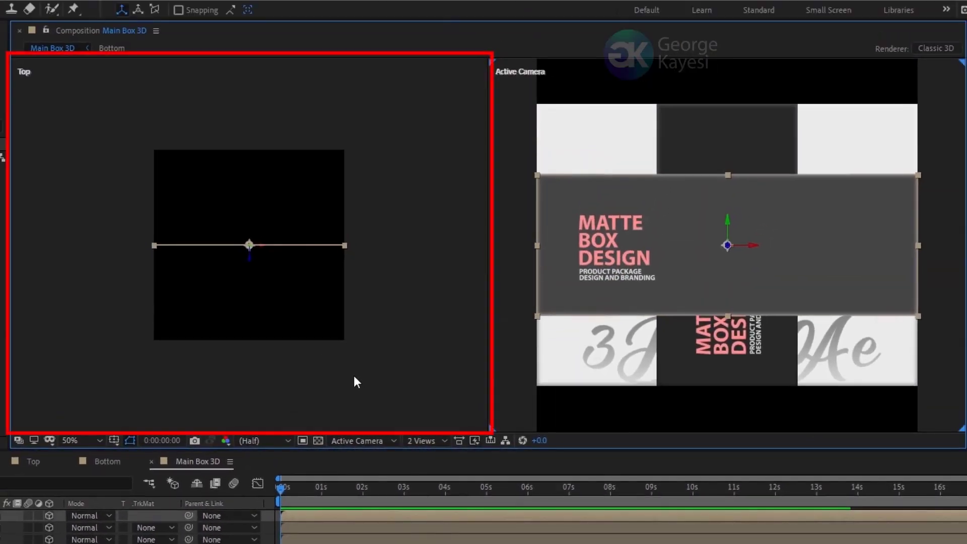
pyautogui.click(353, 366)
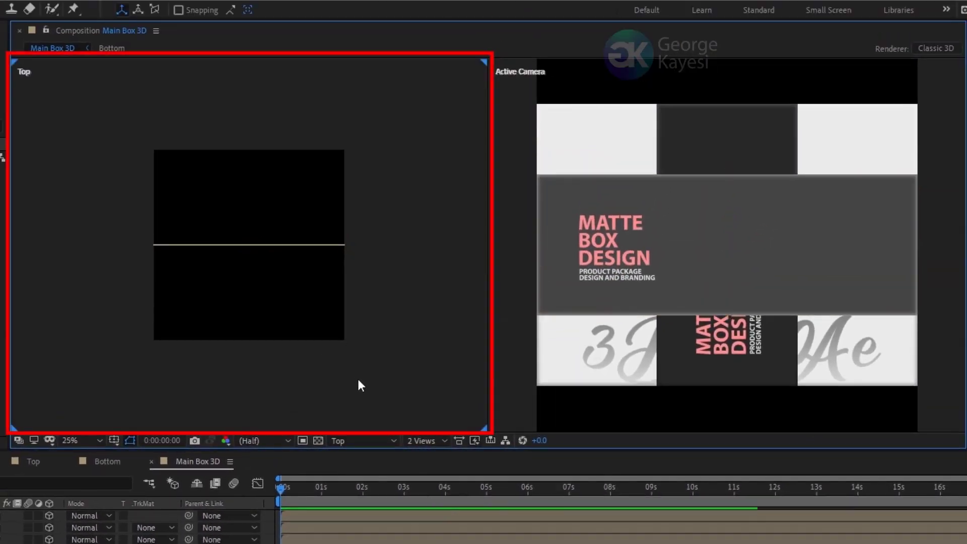
pyautogui.click(492, 230)
pyautogui.click(391, 440)
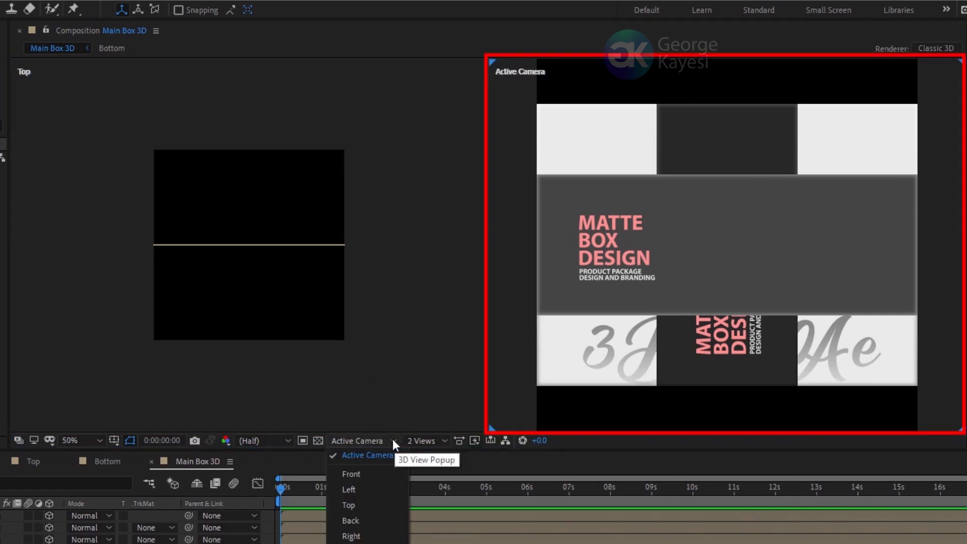
pyautogui.click(350, 474)
# - Show the rotation properties of the Top and Bottom layers and set Top's X orientation to 270°
pyautogui.click(86, 394)
pyautogui.keyDown('shift'); pyautogui.click(91, 402); pyautogui.keyUp('shift')
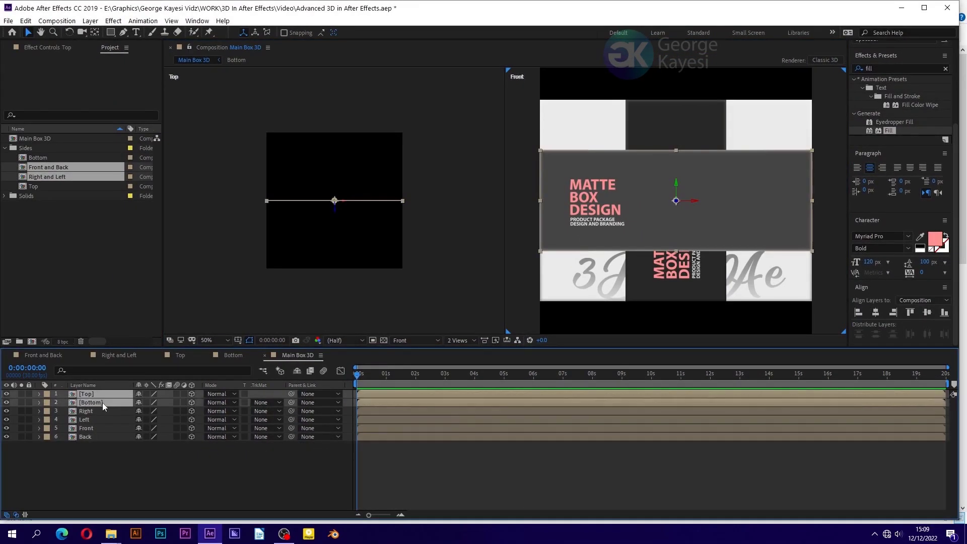
pyautogui.press('r')
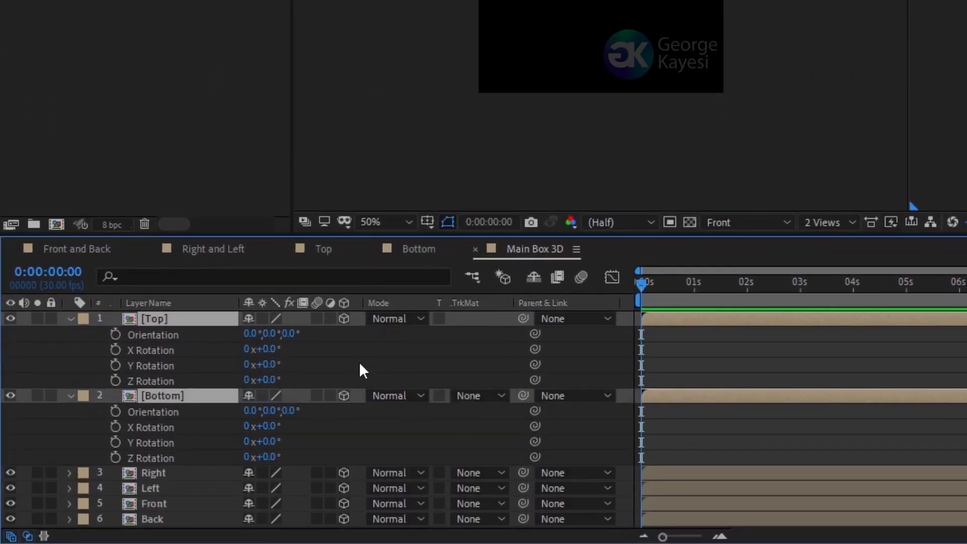
pyautogui.click(252, 334)
pyautogui.write('270')
pyautogui.press('Return')
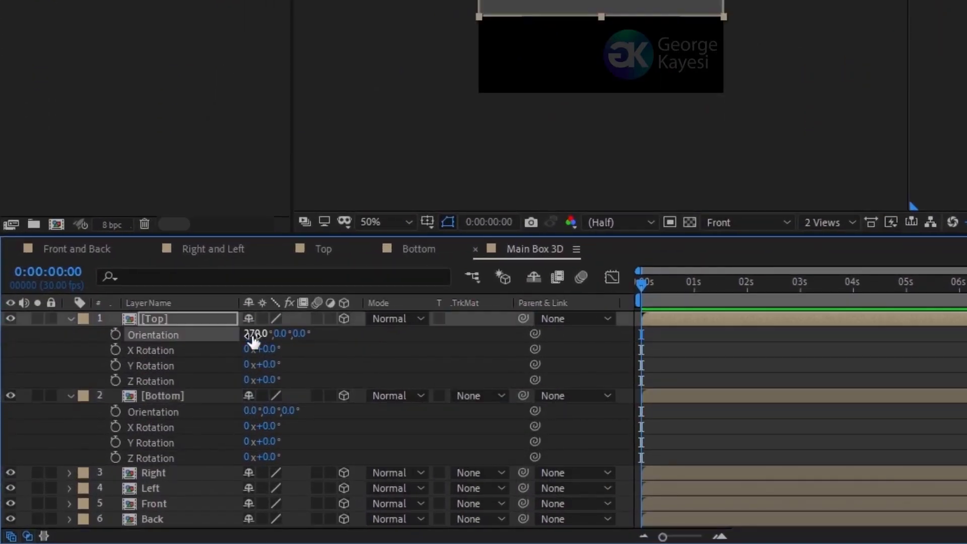
# - Set the Bottom layer's X orientation to 90°
pyautogui.click(252, 410)
pyautogui.write('9')
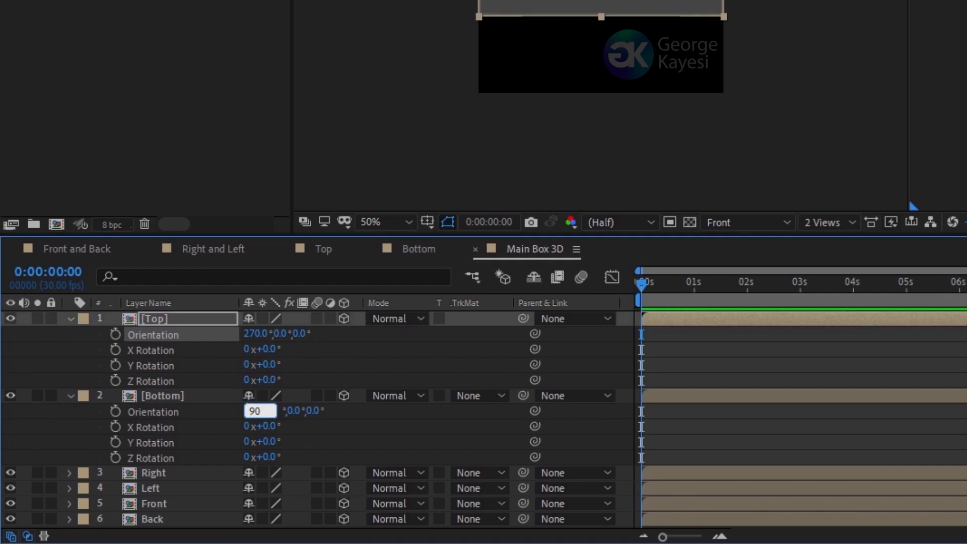
pyautogui.write('0')
pyautogui.click(220, 372)
# - Show the Position of the Top and Bottom layers and set Top's Y position to 140 and Bottom's to 940
pyautogui.click(204, 396)
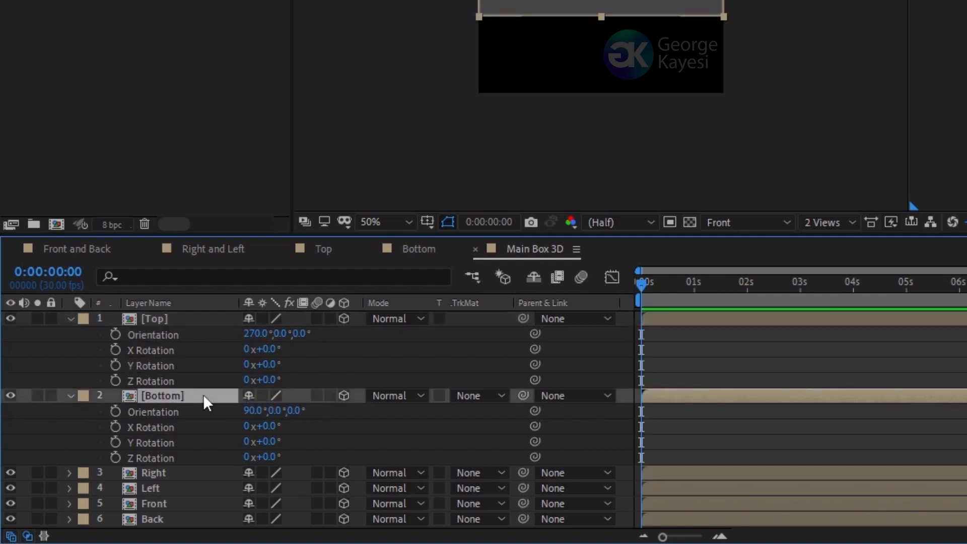
pyautogui.keyDown('ctrl'); pyautogui.click(185, 319); pyautogui.keyUp('ctrl')
pyautogui.press('p')
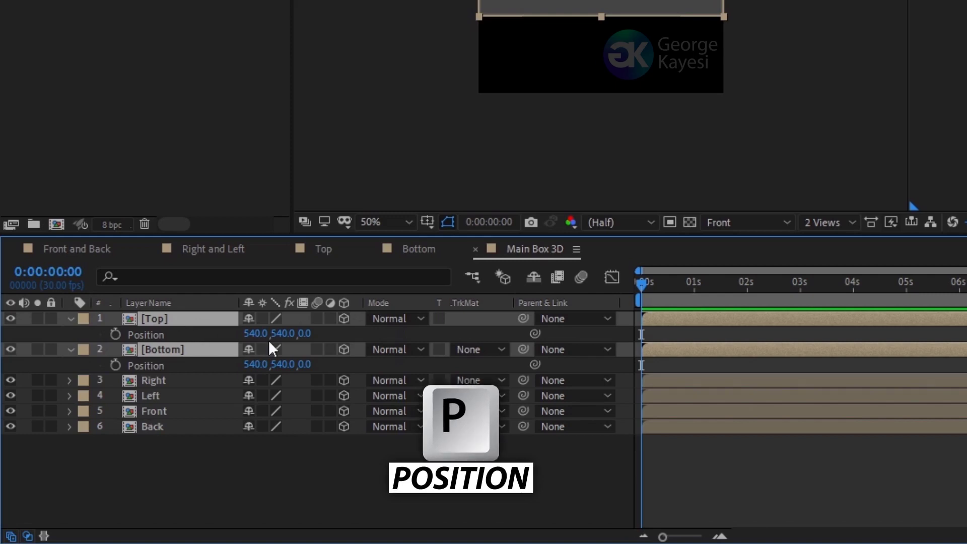
pyautogui.click(284, 333)
pyautogui.write('140')
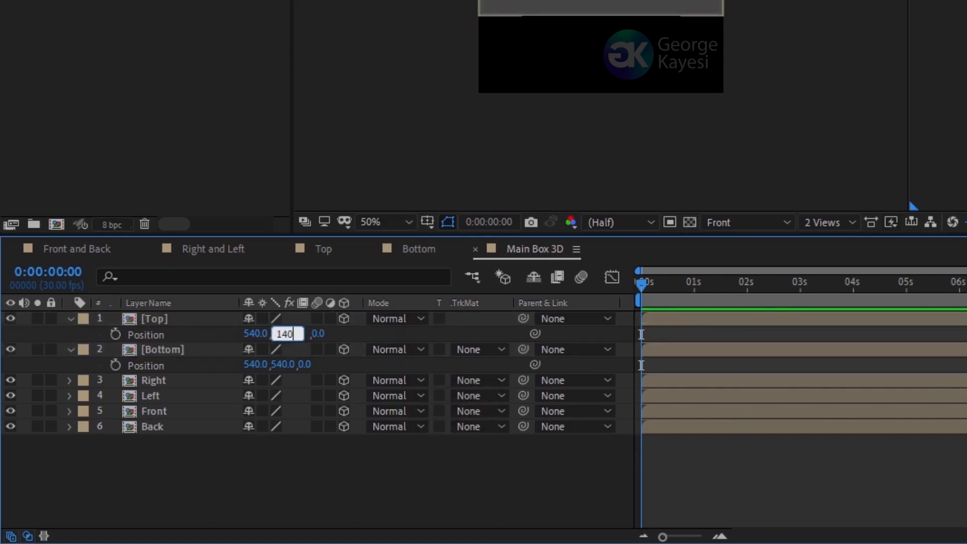
pyautogui.press('Return')
pyautogui.click(284, 364)
pyautogui.write('9')
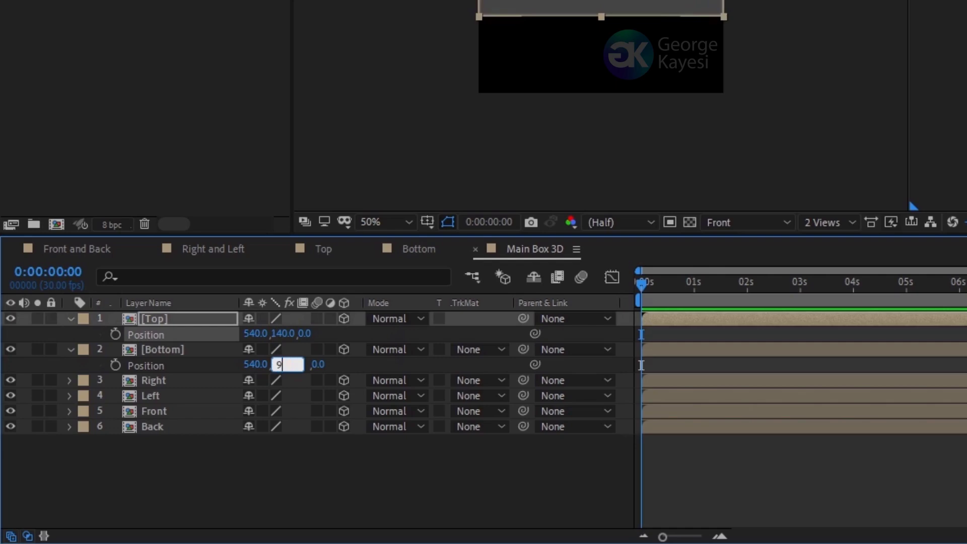
pyautogui.write('40')
pyautogui.press('Return')
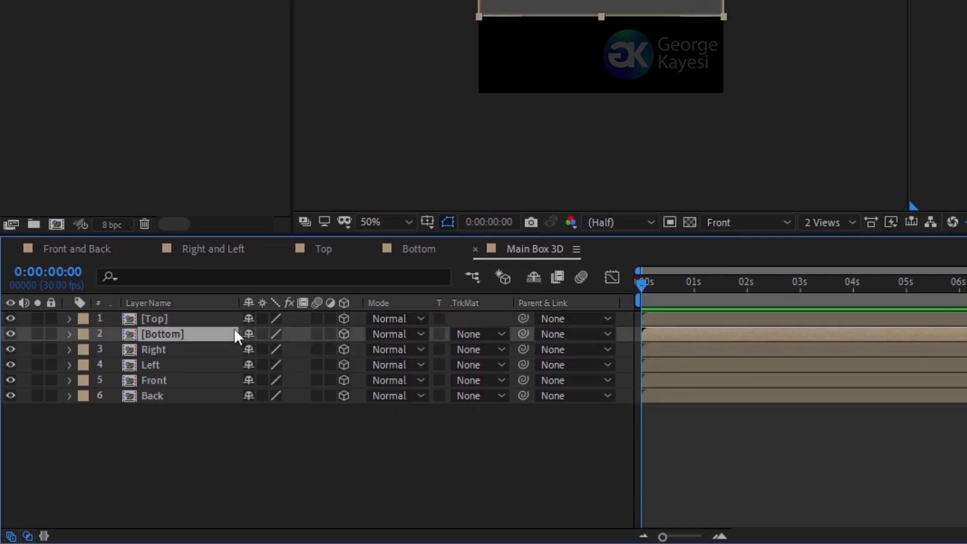
# - Show the rotation properties of the Right and Left layers, set Right's Y orientation to 270°, and turn Left edge-on about Y
pyautogui.click(176, 350)
pyautogui.keyDown('shift'); pyautogui.click(176, 364); pyautogui.keyUp('shift')
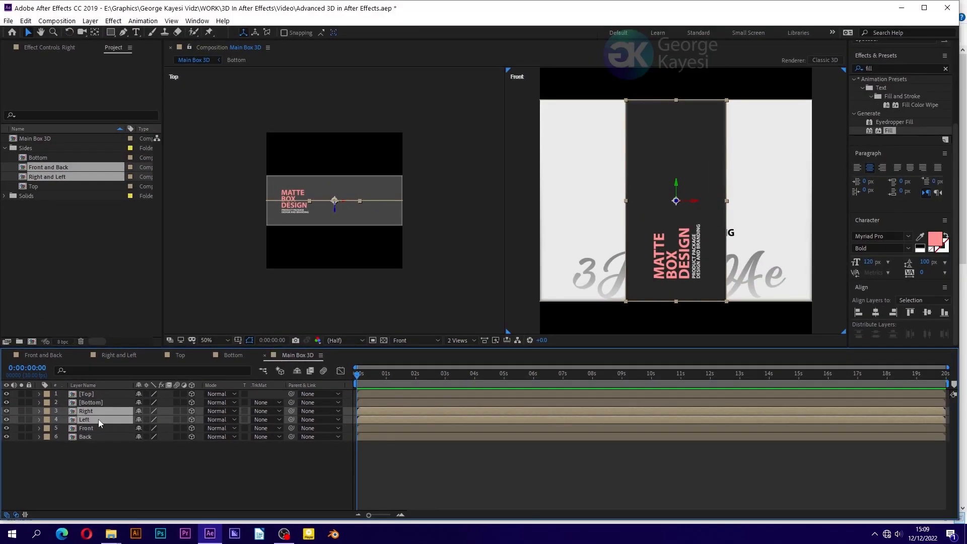
pyautogui.press('r')
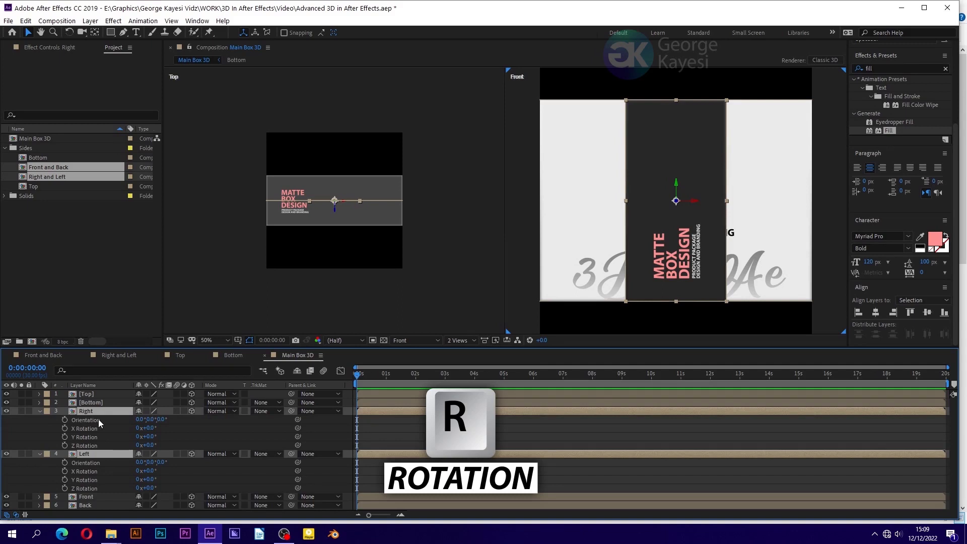
pyautogui.click(99, 418)
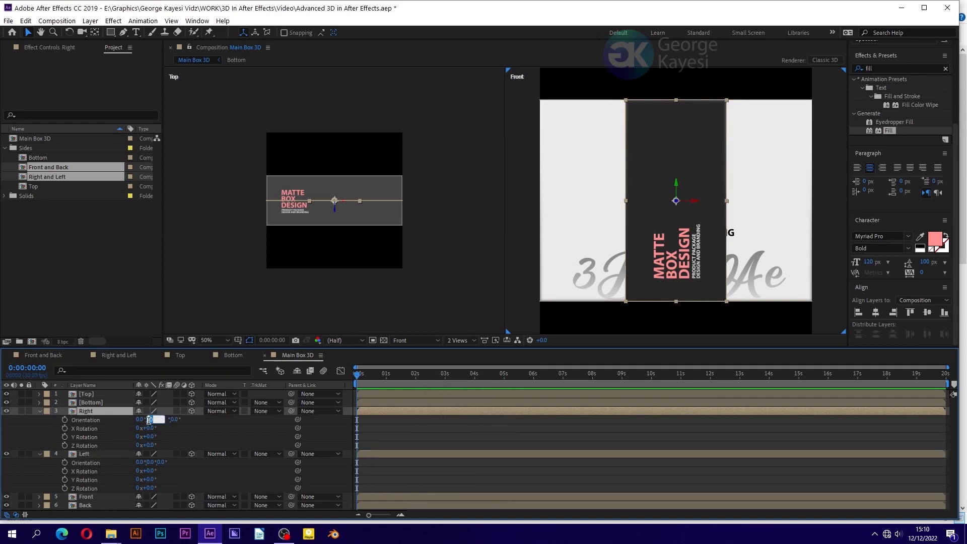
pyautogui.write('270')
pyautogui.press('Return')
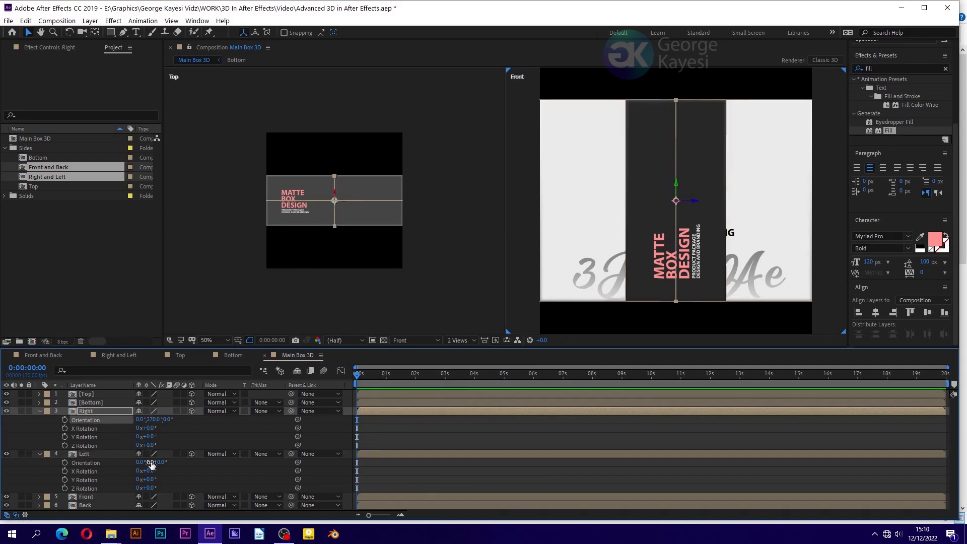
pyautogui.press('Return')
# - Set the Right layer's X position to 1080 and the Left layer's X position to 0
pyautogui.click(86, 411)
pyautogui.keyDown('shift'); pyautogui.click(96, 454); pyautogui.keyUp('shift')
pyautogui.press('p')
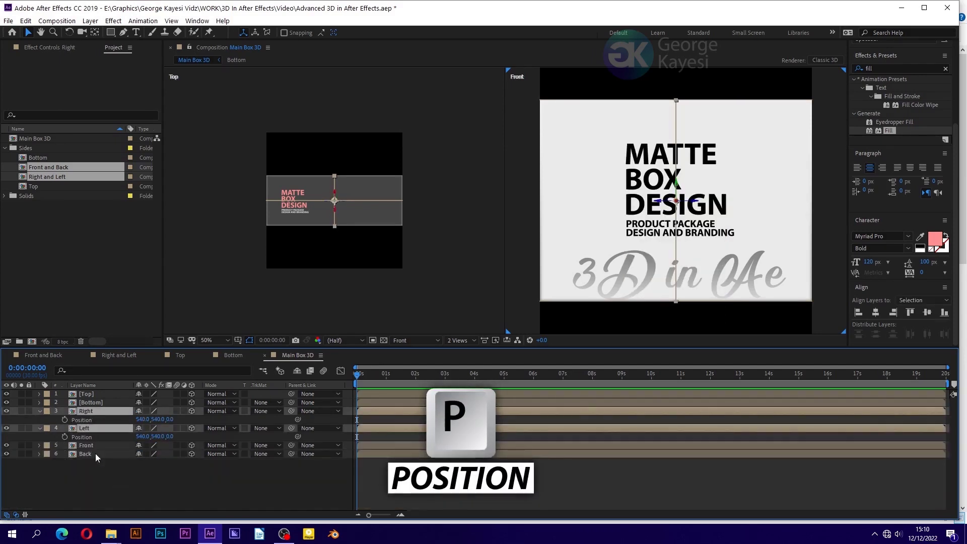
pyautogui.click(107, 413)
pyautogui.click(142, 419)
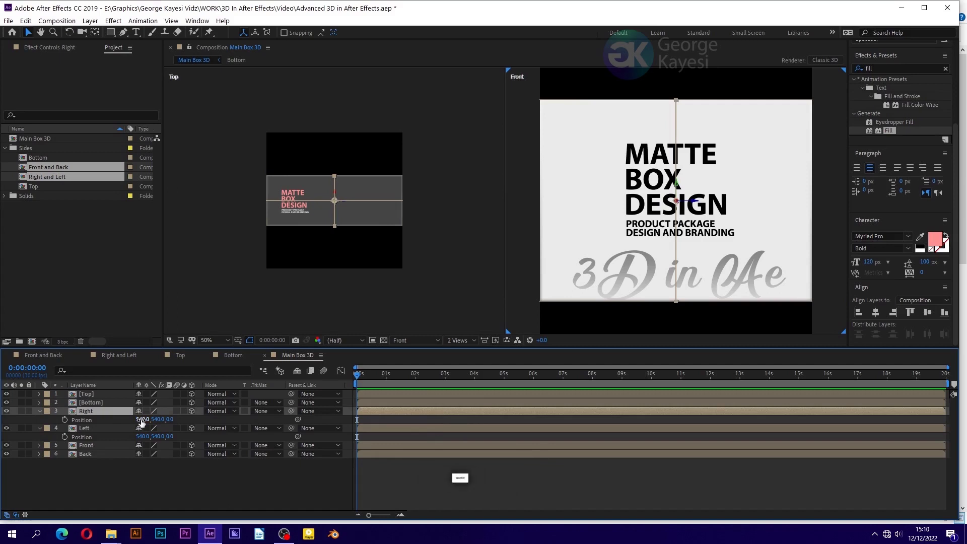
pyautogui.write('1080')
pyautogui.press('Return')
pyautogui.click(143, 436)
pyautogui.write('0')
pyautogui.press('Return')
pyautogui.click(40, 411)
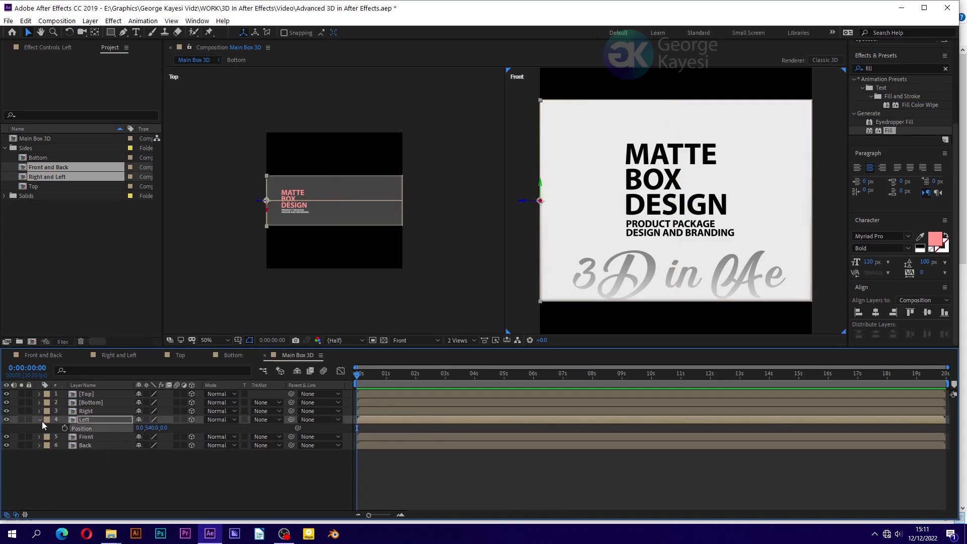
pyautogui.click(40, 419)
# - Show the rotation properties of the Front and Back layers and set Back's Y orientation to 180°
pyautogui.click(95, 429)
pyautogui.keyDown('shift'); pyautogui.click(95, 436); pyautogui.keyUp('shift')
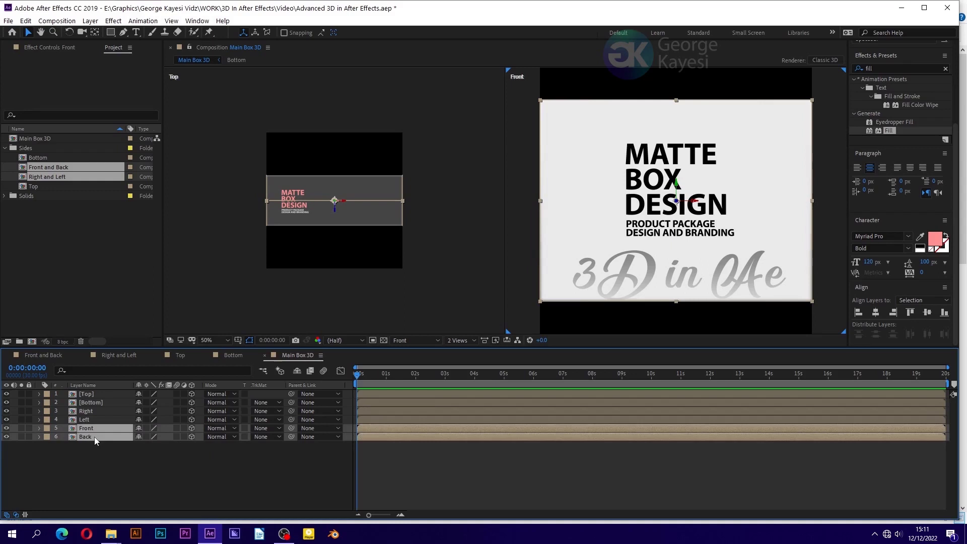
pyautogui.press('r')
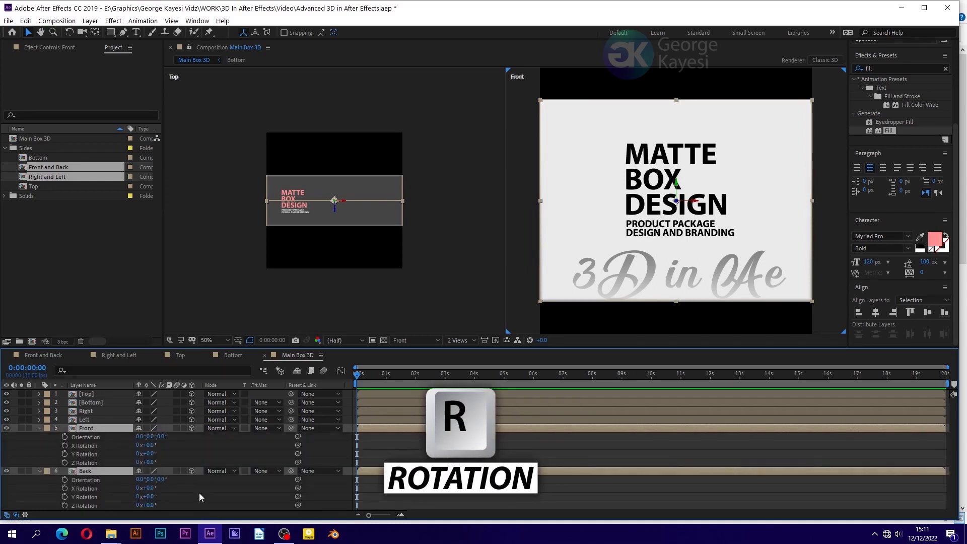
pyautogui.click(200, 492)
pyautogui.click(150, 479)
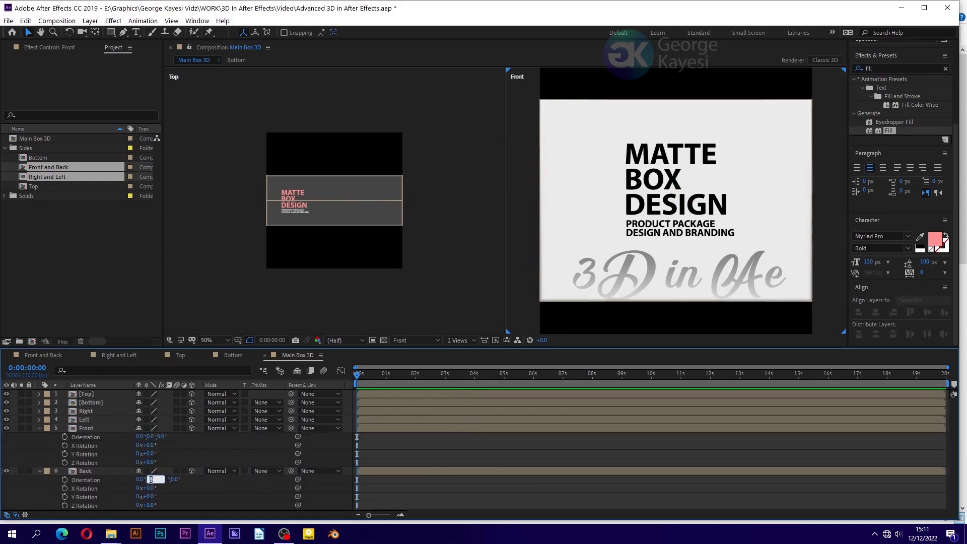
pyautogui.press('Return')
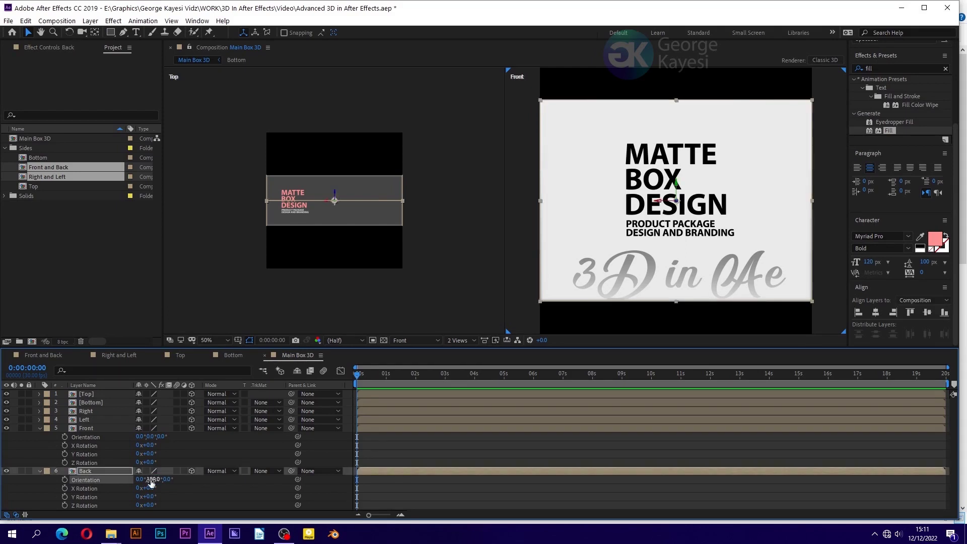
# - Set the Front layer's Z position to -200 and the Back layer's Z position to 200
pyautogui.keyDown('shift'); pyautogui.click(109, 430); pyautogui.keyUp('shift')
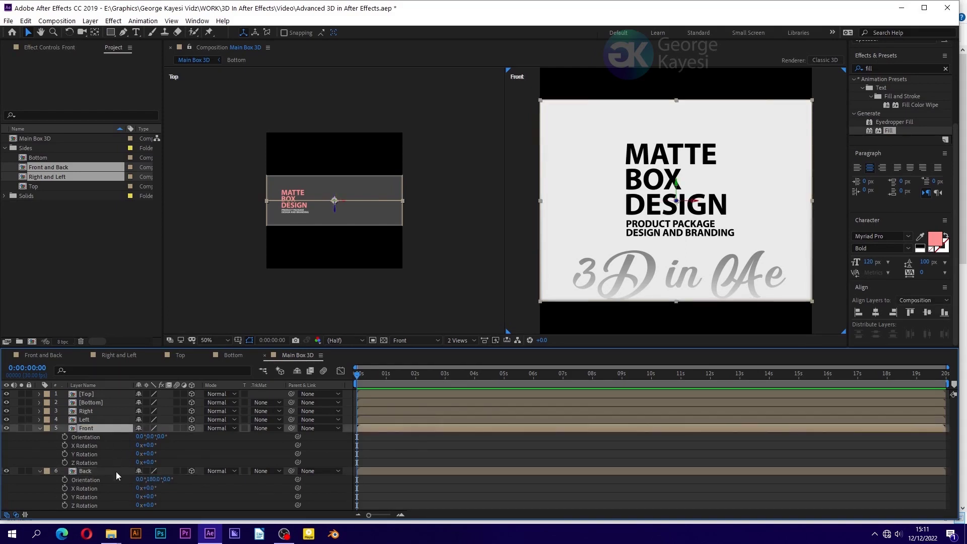
pyautogui.press('p')
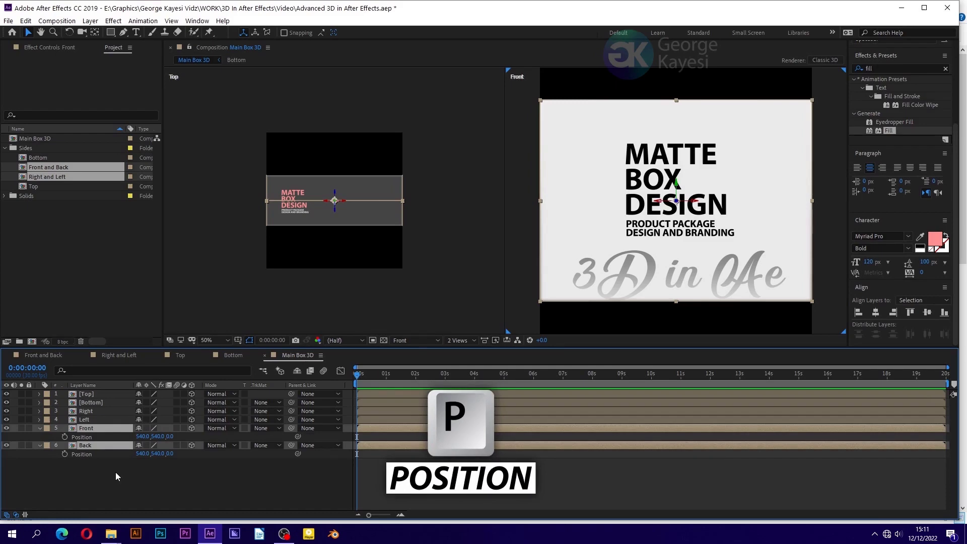
pyautogui.click(118, 473)
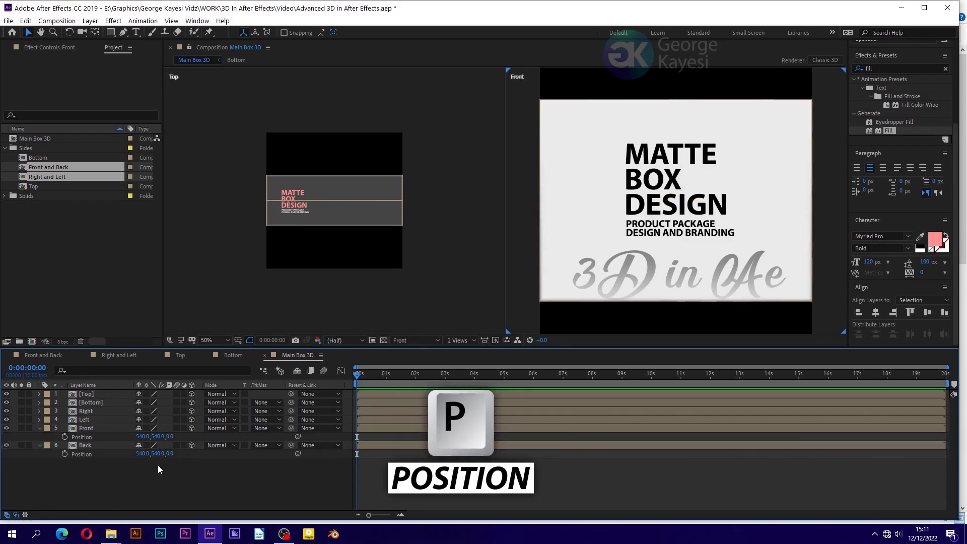
pyautogui.click(169, 436)
pyautogui.write('-2')
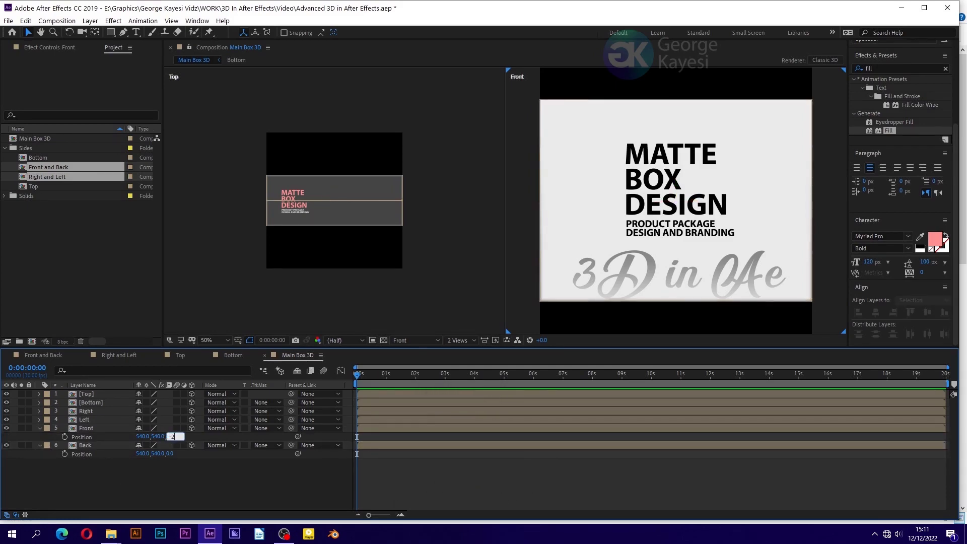
pyautogui.write('00')
pyautogui.press('Return')
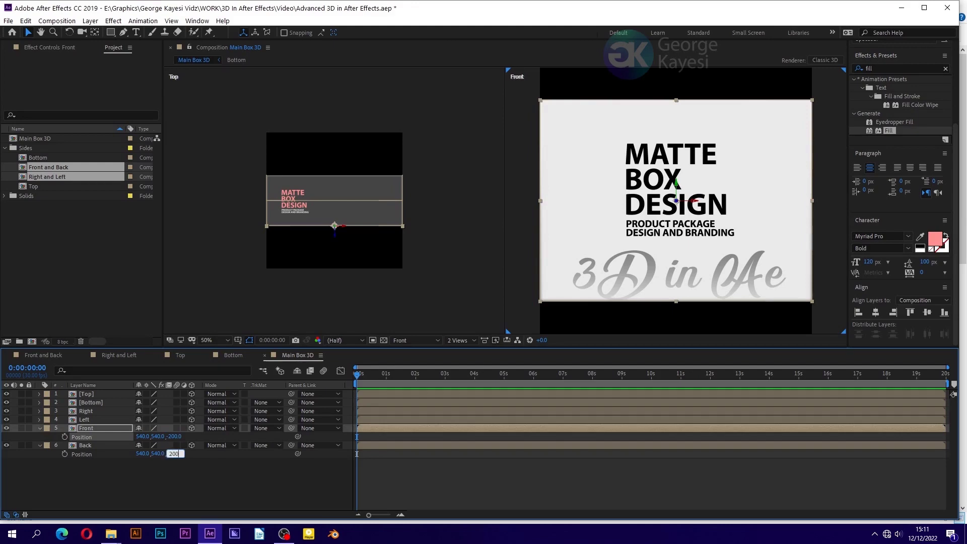
pyautogui.press('Return')
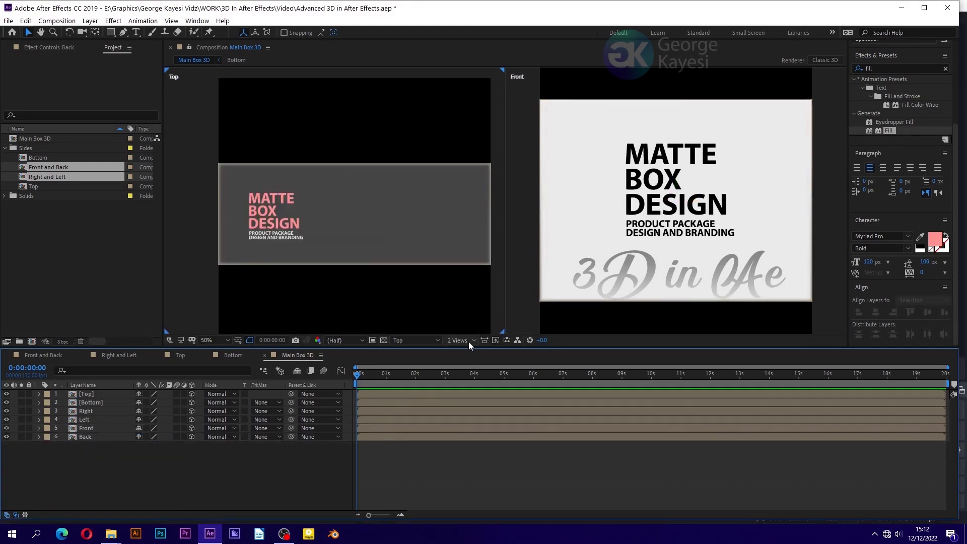
# - Return the composition viewer to a single view at 25% magnification
pyautogui.click(468, 341)
pyautogui.click(466, 349)
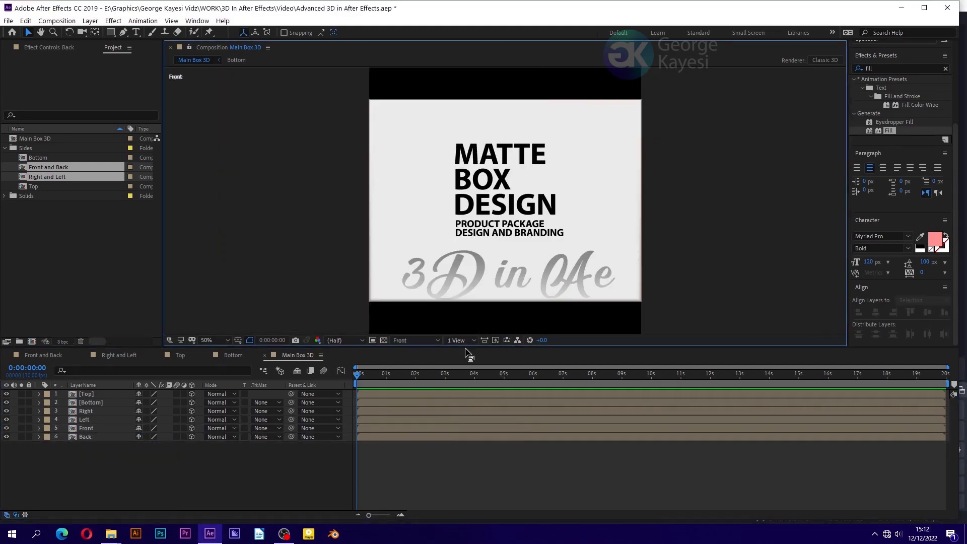
pyautogui.press(',')
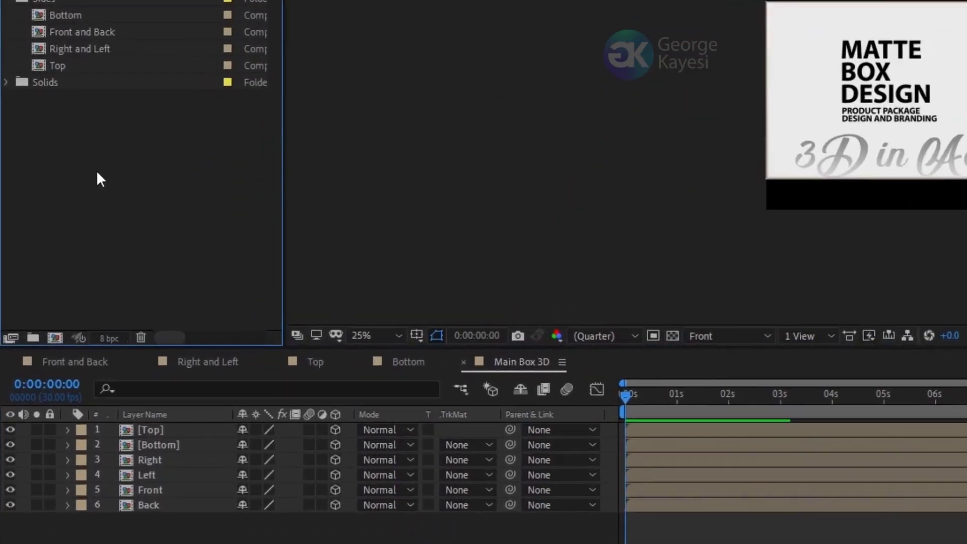
# - Create a new composition named 3D Scene Main with a width of 1920 px and a height of 1080 px
pyautogui.rightClick(56, 246)
pyautogui.click(146, 181)
pyautogui.write('3D Scene Main')
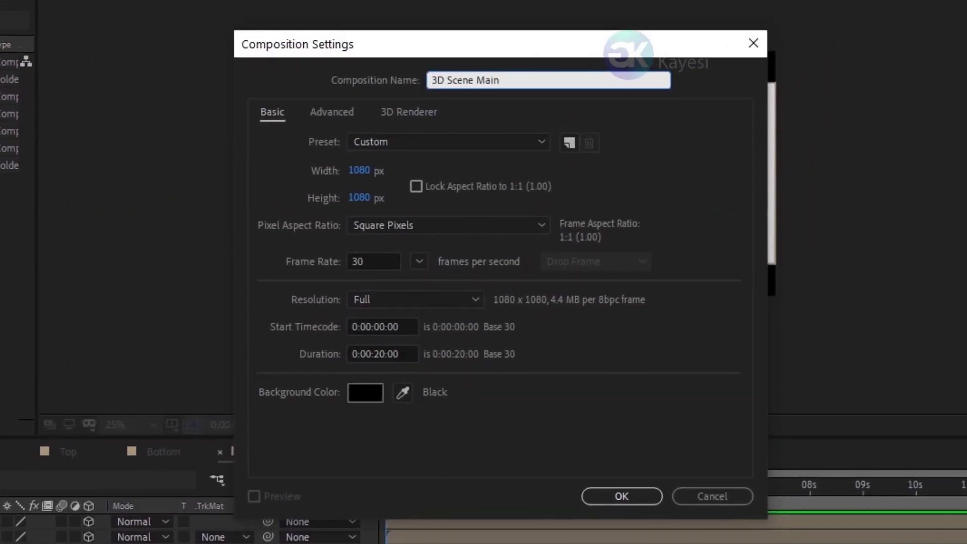
pyautogui.click(359, 169)
pyautogui.write('1920')
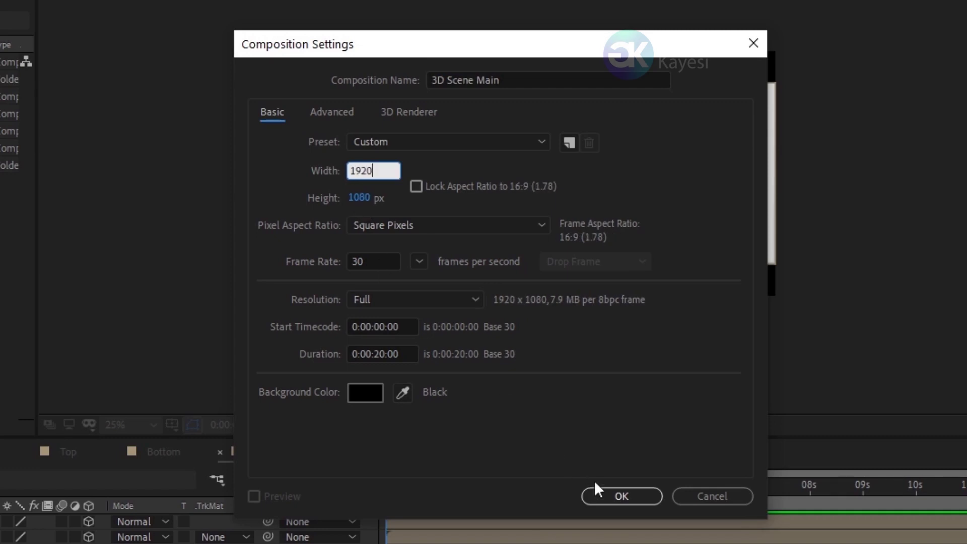
pyautogui.click(600, 497)
# - Add Main Box 3D to the 3D Scene Main composition as a 3D layer with collapsed transformations
pyautogui.moveTo(66, 81); pyautogui.dragTo(222, 434)
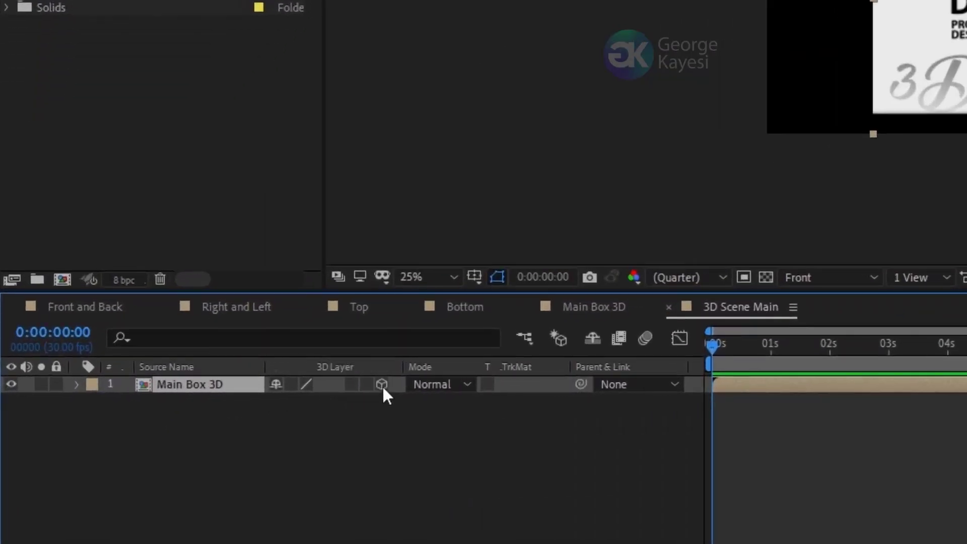
pyautogui.click(191, 394)
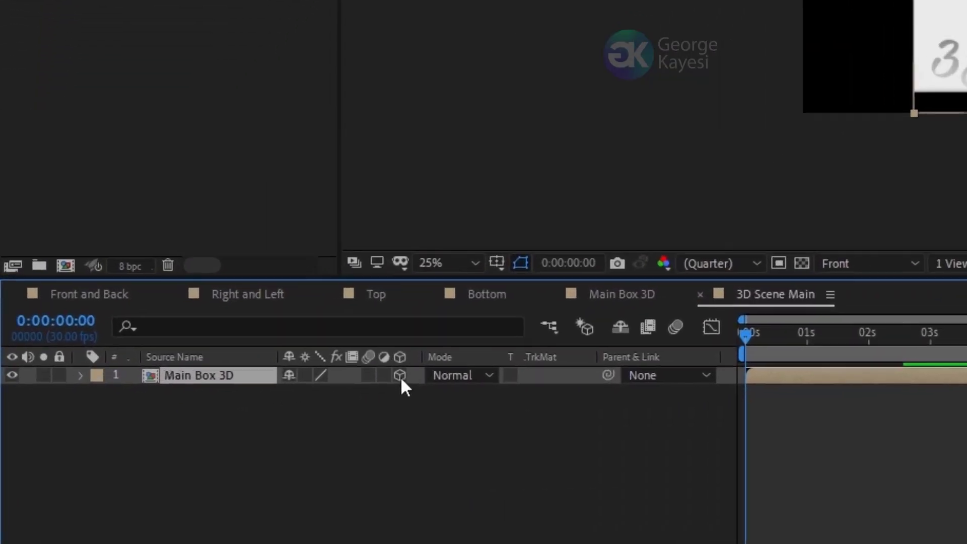
pyautogui.click(299, 379)
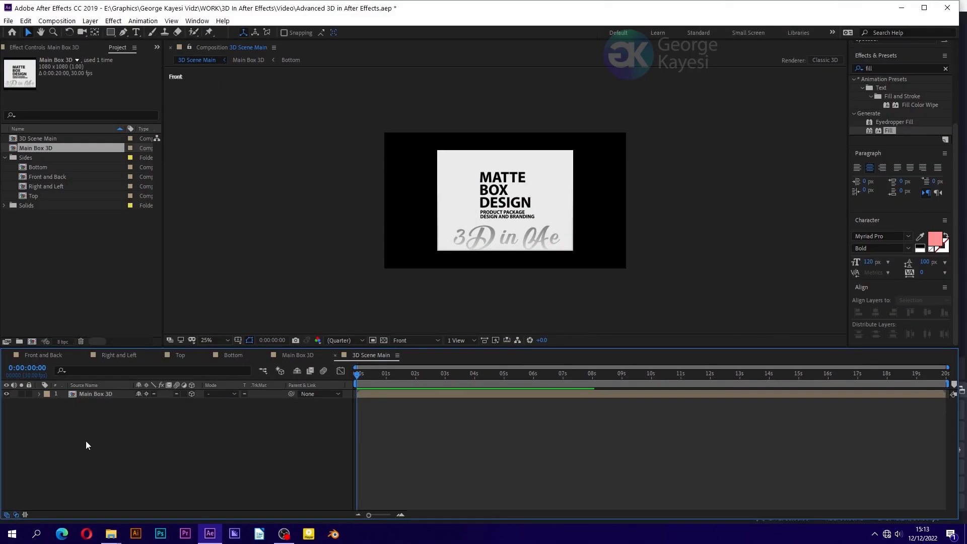
# - Create a two-node camera with the 35mm preset and switch the viewer to Camera 1
pyautogui.rightClick(214, 451)
pyautogui.moveTo(129, 330)
pyautogui.click(323, 377)
pyautogui.click(536, 163)
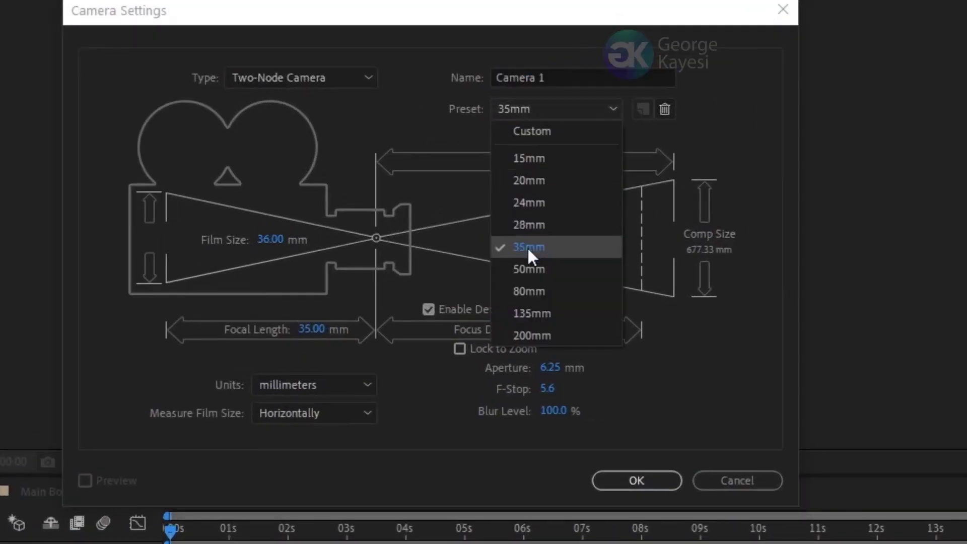
pyautogui.click(527, 246)
pyautogui.click(637, 480)
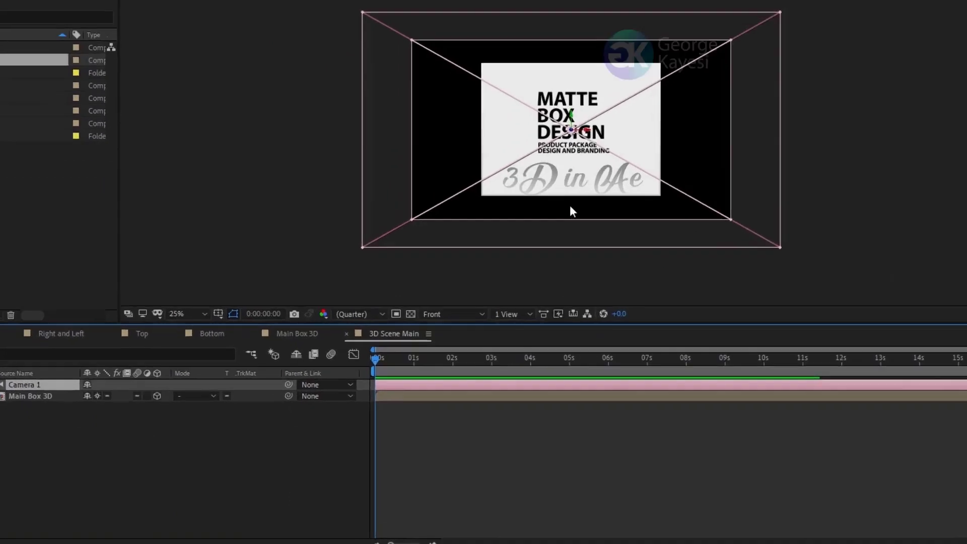
pyautogui.click(459, 316)
pyautogui.click(459, 346)
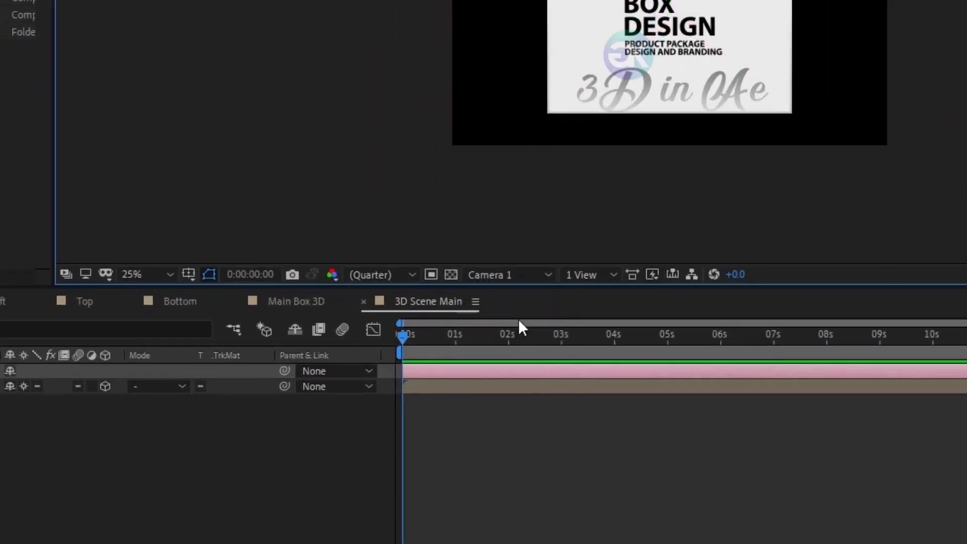
# - Add a null object to the scene and rename it camera control
pyautogui.rightClick(21, 459)
pyautogui.moveTo(49, 253)
pyautogui.click(306, 369)
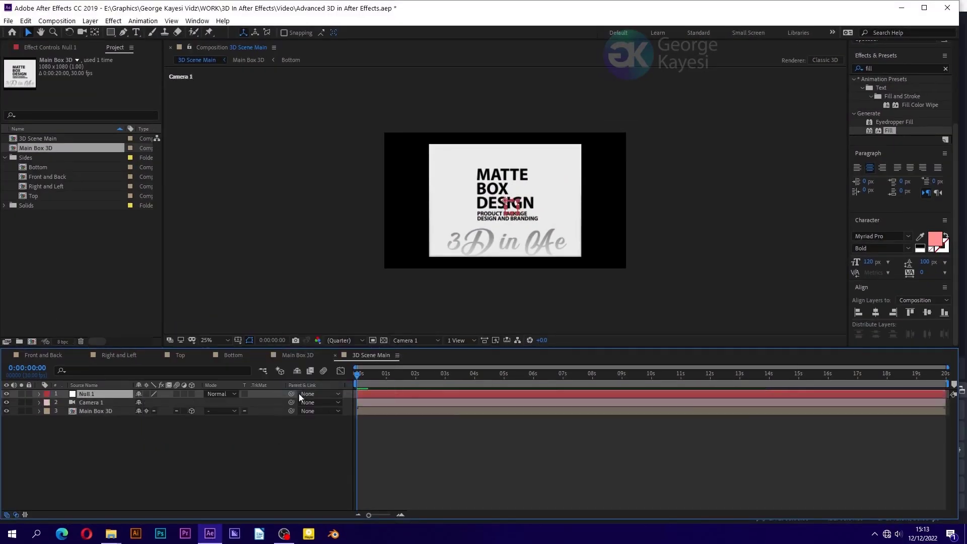
pyautogui.press('Return')
pyautogui.write('camera control')
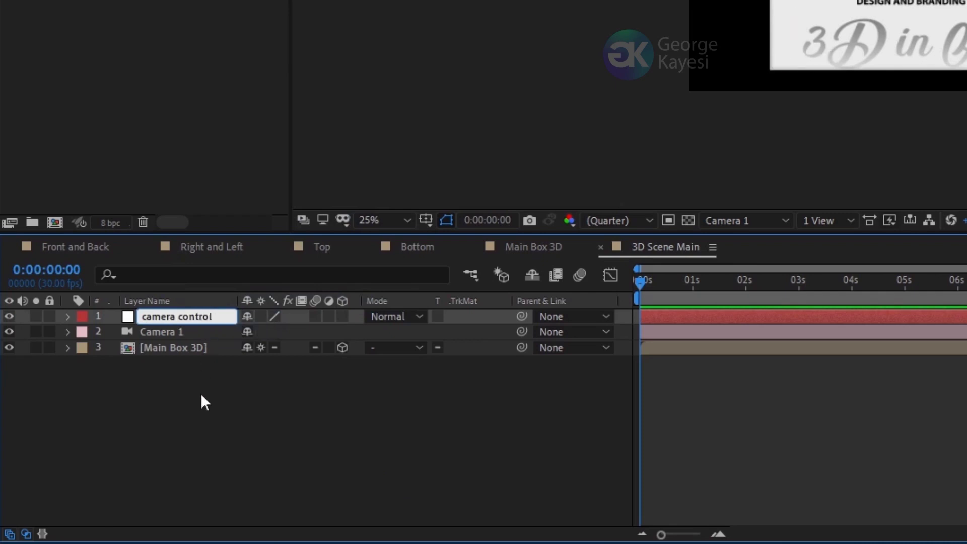
pyautogui.click(246, 356)
# - Make the camera control null a 3D layer and parent Camera 1 to it
pyautogui.click(342, 316)
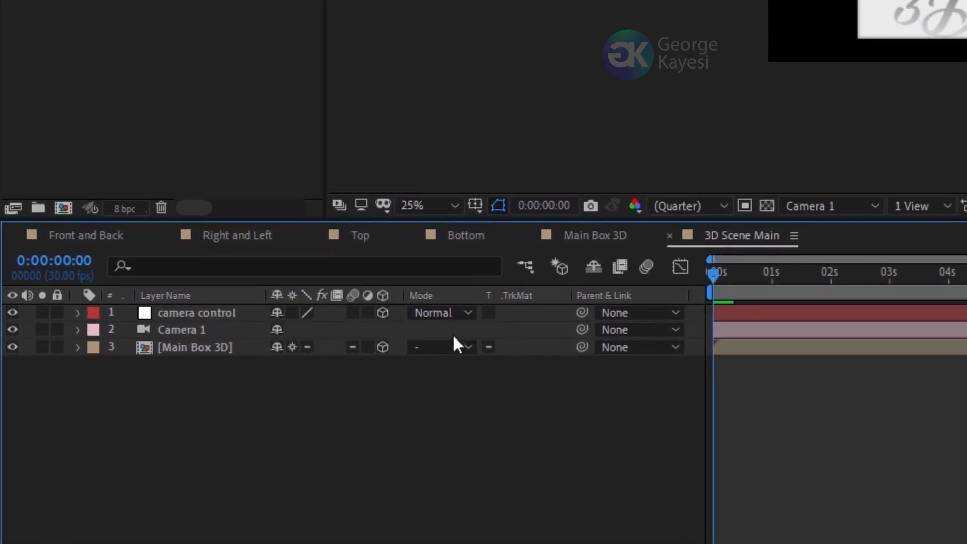
pyautogui.moveTo(582, 329); pyautogui.dragTo(158, 311)
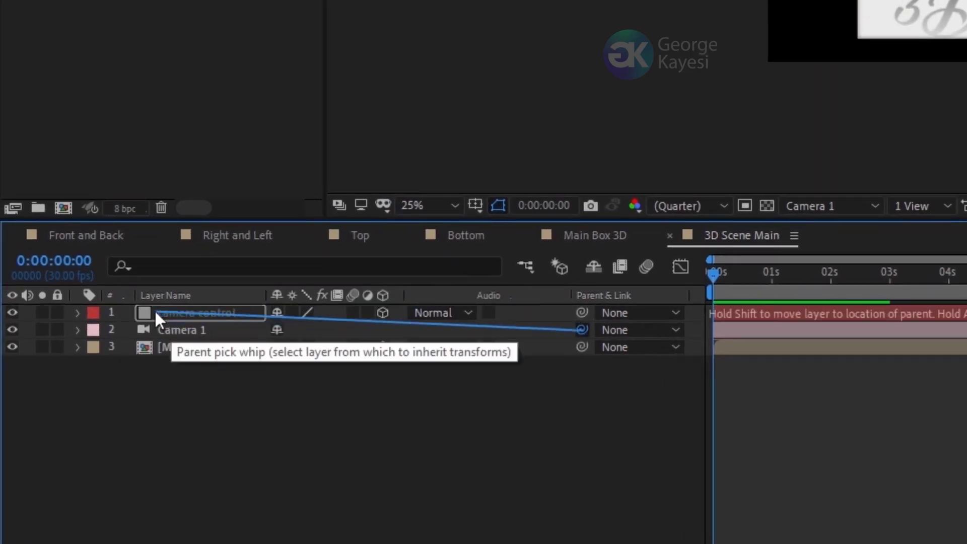
# - Set the camera control null's Y rotation to 35° and its Z rotation to 5°
pyautogui.click(155, 321)
pyautogui.press('r')
pyautogui.click(265, 381)
pyautogui.write('35')
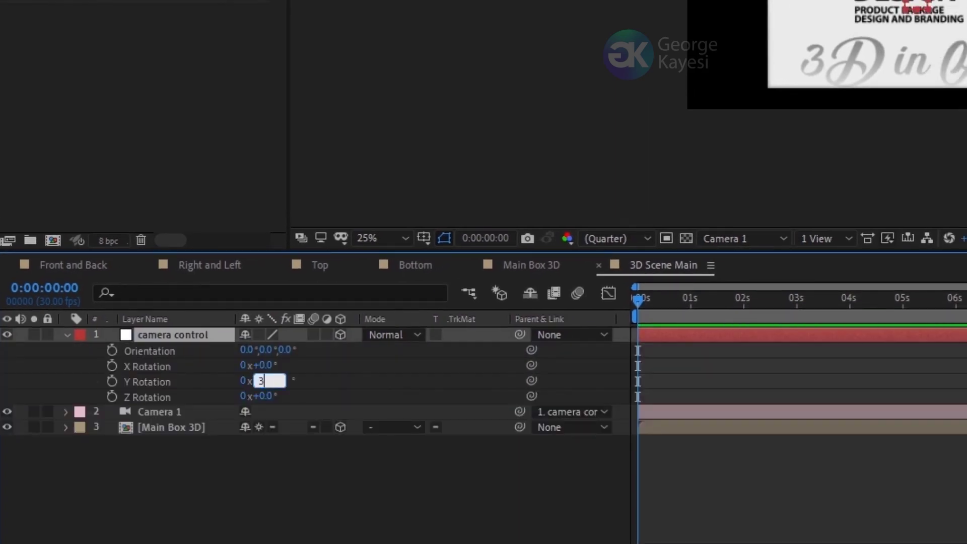
pyautogui.press('Return')
pyautogui.click(263, 395)
pyautogui.write('5')
pyautogui.press('Return')
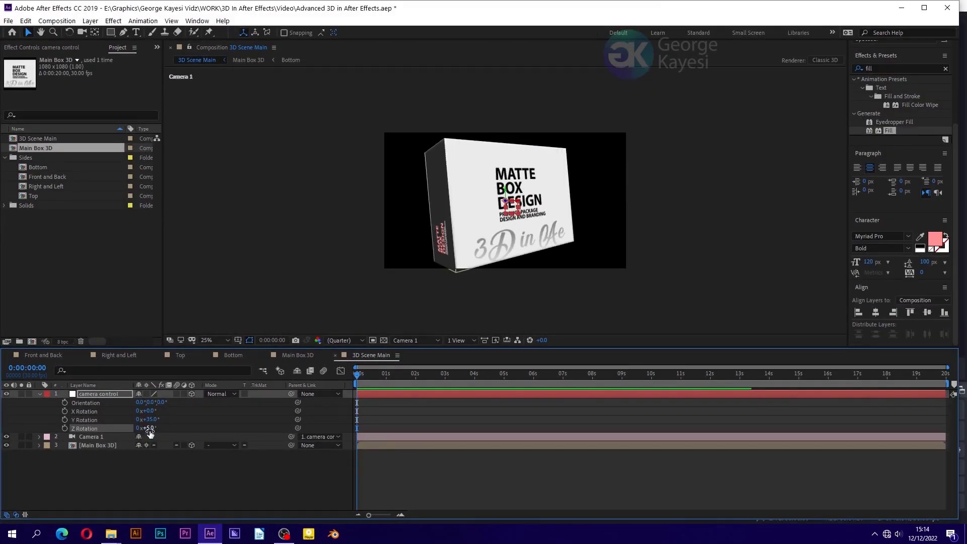
# - Turn off Camera 1's Depth of Field and lower its Zoom so the box appears smaller in the frame
pyautogui.click(159, 411)
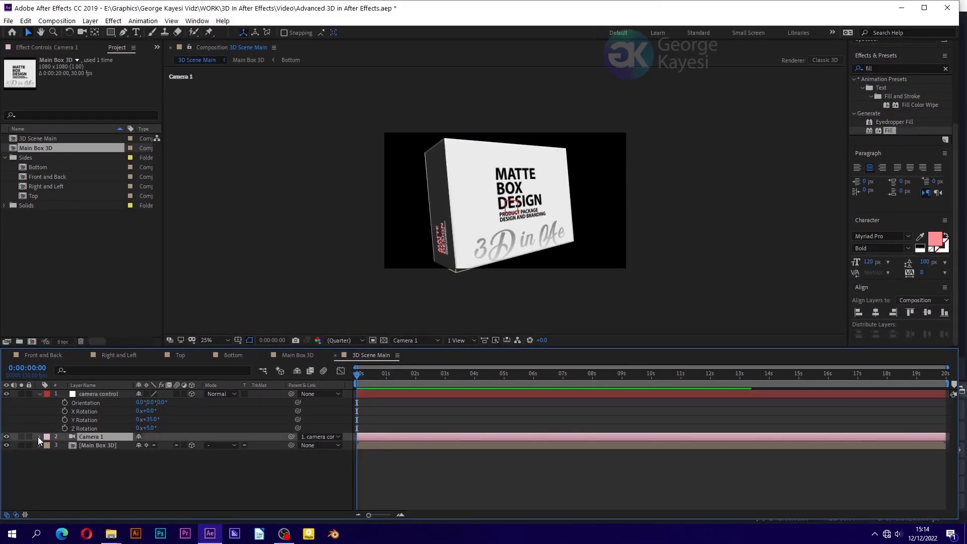
pyautogui.click(39, 437)
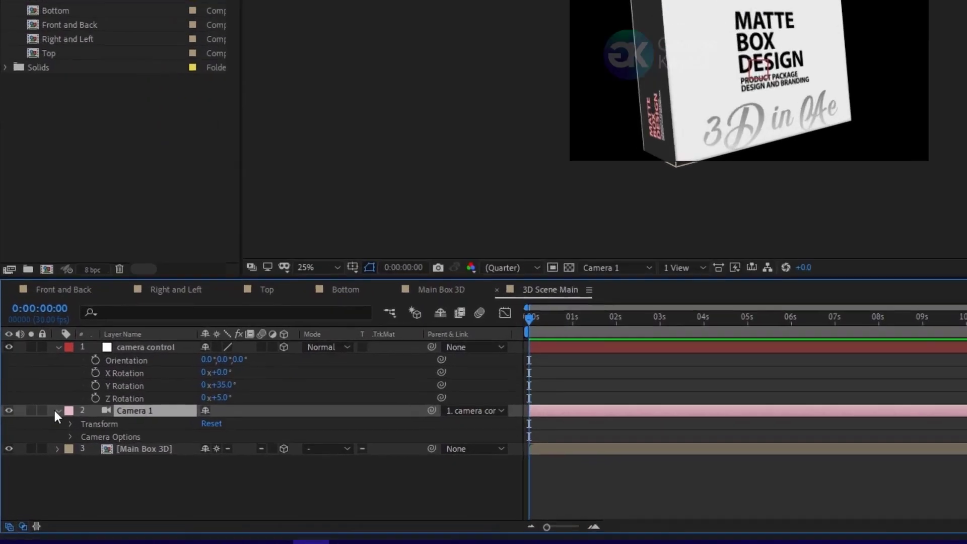
pyautogui.click(48, 453)
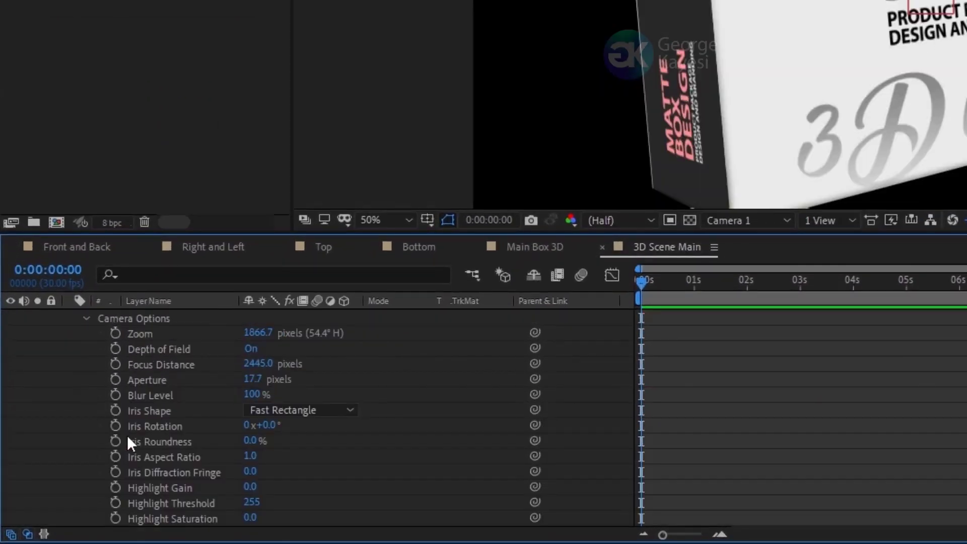
pyautogui.click(252, 349)
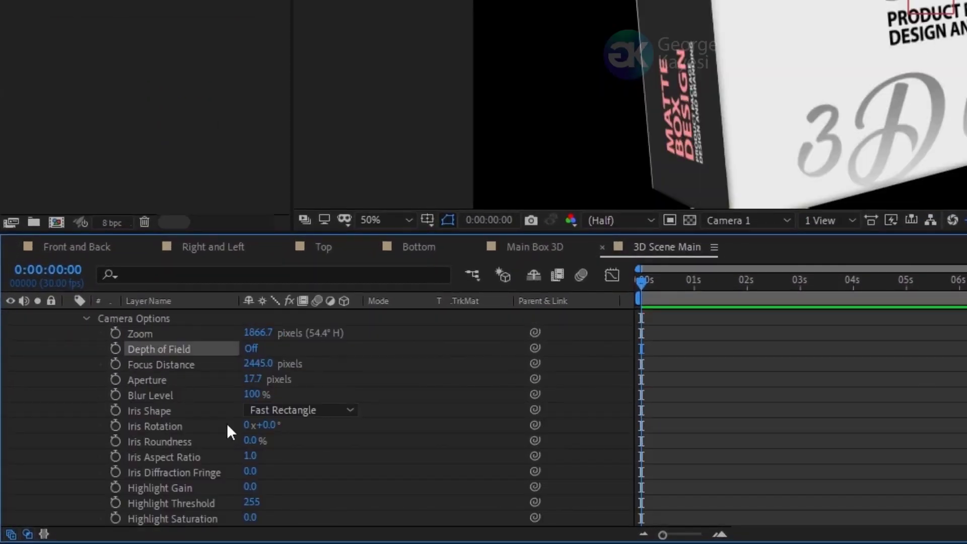
pyautogui.moveTo(258, 333); pyautogui.dragTo(3, 351)
pyautogui.moveTo(252, 333); pyautogui.dragTo(134, 335)
pyautogui.press(',')
pyautogui.scroll(2, 193, 412)
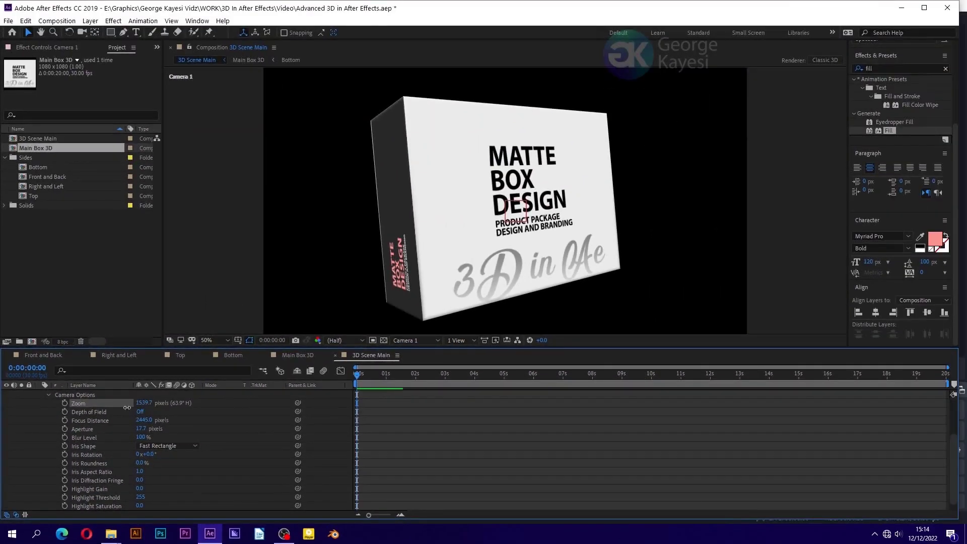
pyautogui.click(40, 428)
# - Add a 1920 × 1080 px solid named bg behind all the other layers of the 3D Scene Main composition
pyautogui.rightClick(164, 482)
pyautogui.moveTo(174, 373)
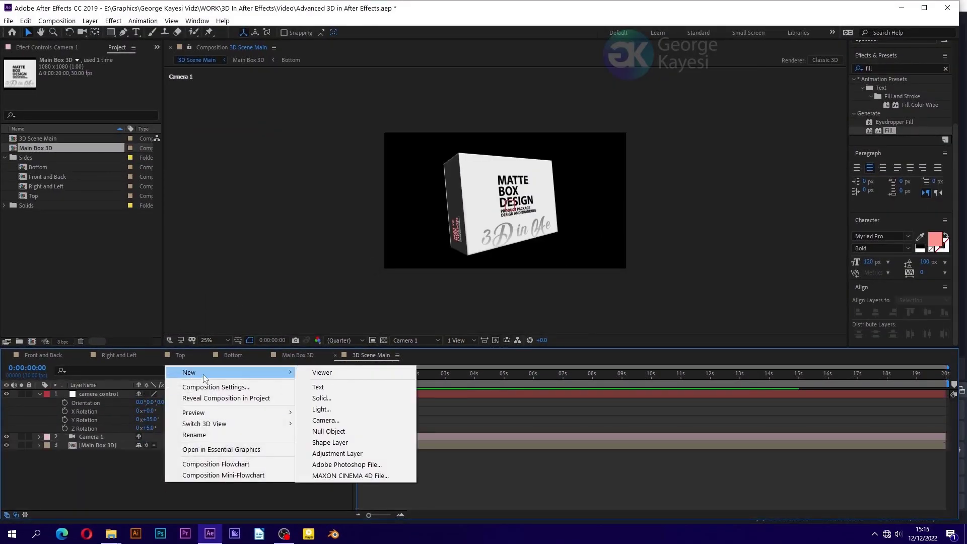
pyautogui.click(328, 397)
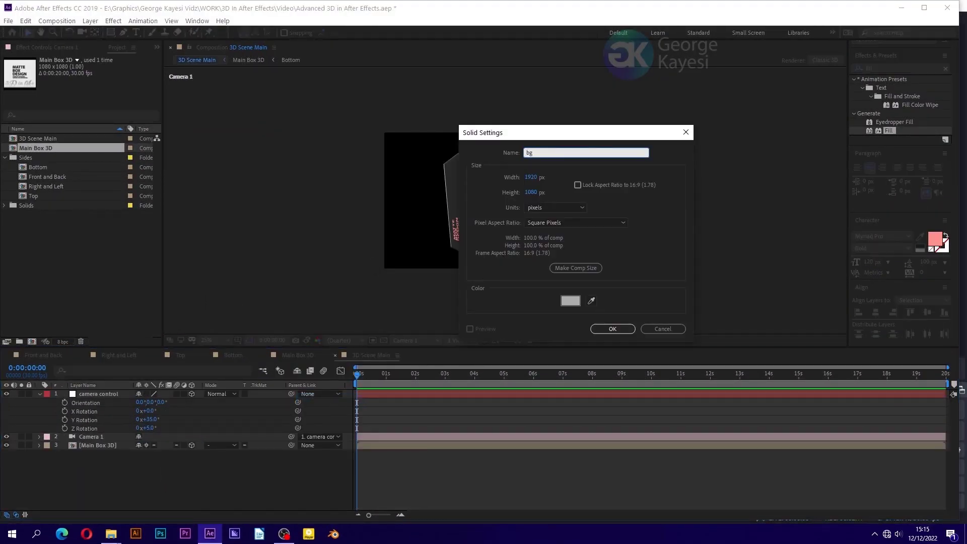
pyautogui.write('bg')
pyautogui.click(612, 329)
# - Find the Gradient Ramp effect and apply it to the bg solid
pyautogui.click(876, 69)
pyautogui.write('gradient')
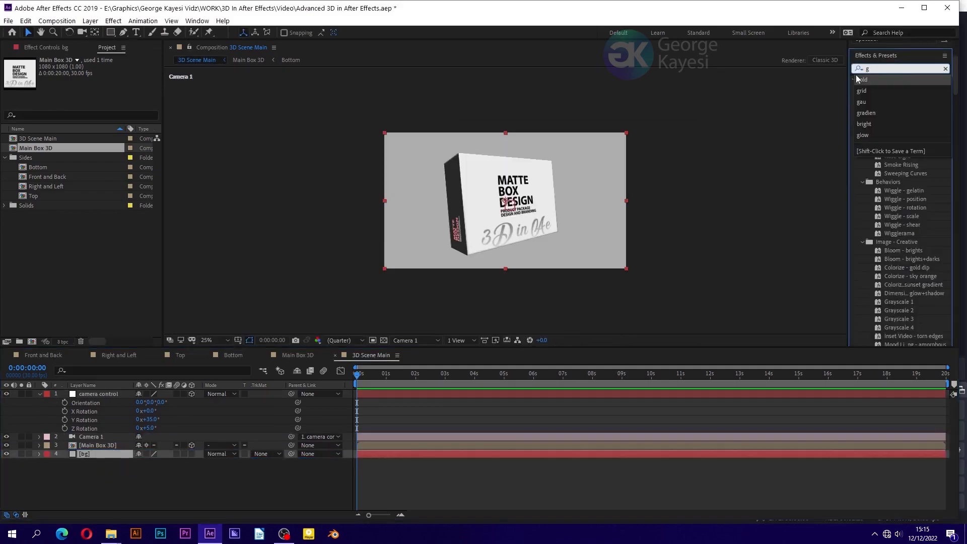
pyautogui.click(898, 122)
pyautogui.moveTo(898, 122); pyautogui.dragTo(402, 452)
# - Set the Gradient Ramp's start colour to red FF3B3B and its end colour to a very light pink
pyautogui.click(94, 86)
pyautogui.click(666, 175)
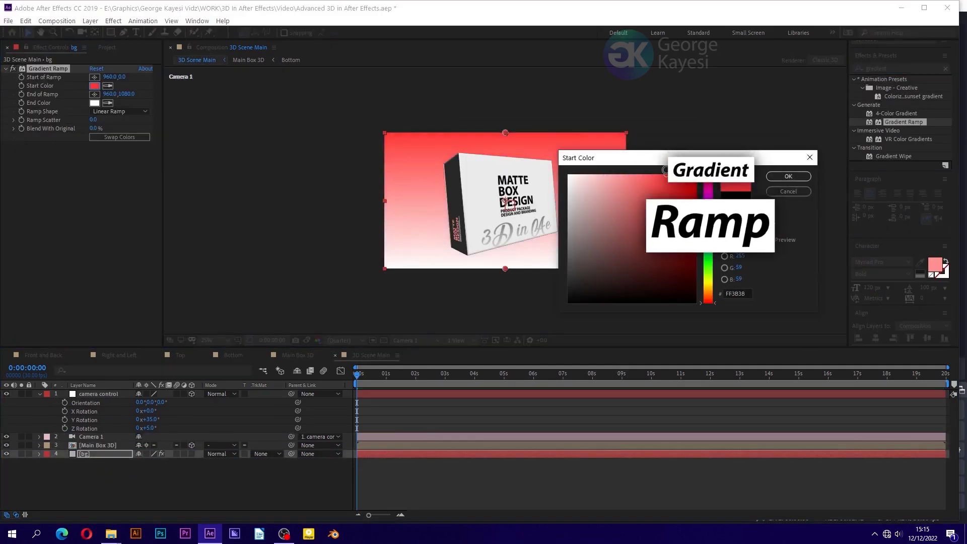
pyautogui.click(775, 176)
pyautogui.click(94, 102)
pyautogui.moveTo(584, 179); pyautogui.dragTo(596, 164)
pyautogui.click(788, 176)
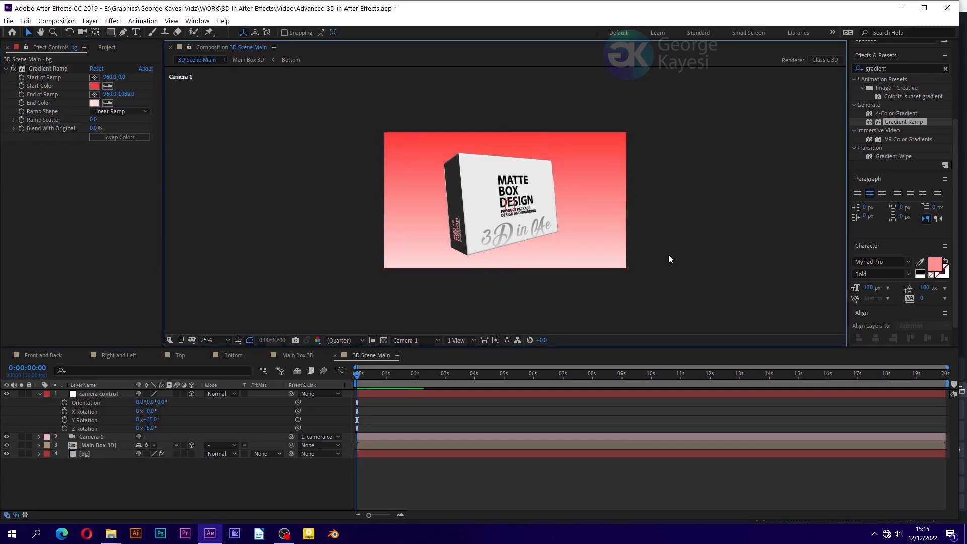
# - Create a new solid named shadow, 1080 px wide and 400 px high
pyautogui.click(460, 259)
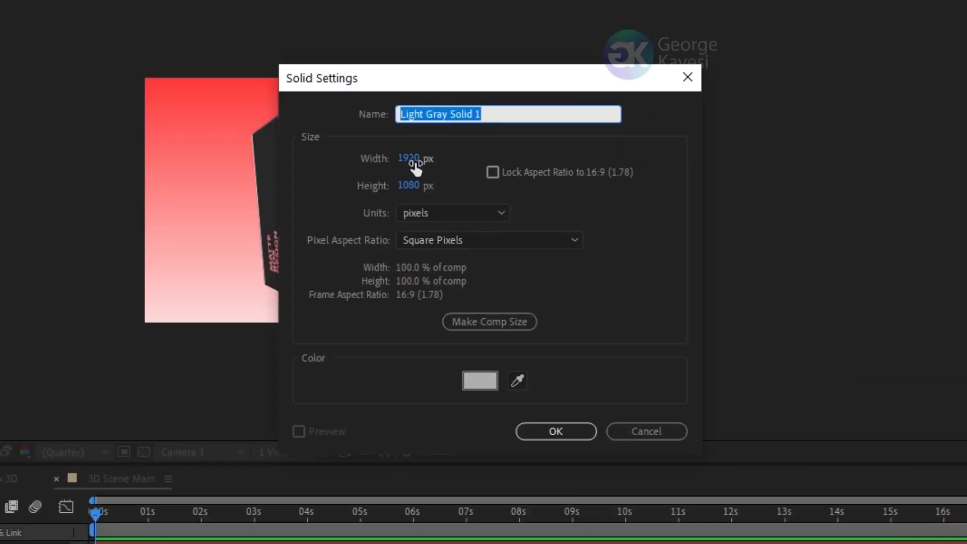
pyautogui.click(412, 161)
pyautogui.write('1080')
pyautogui.click(406, 185)
pyautogui.write('400')
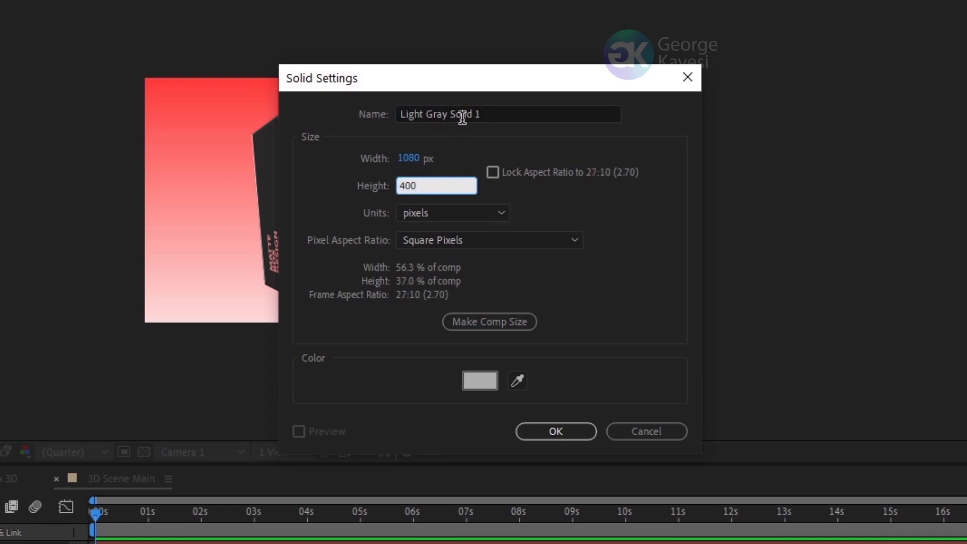
pyautogui.click(460, 112)
pyautogui.moveTo(460, 112); pyautogui.dragTo(319, 111)
pyautogui.write('shadow')
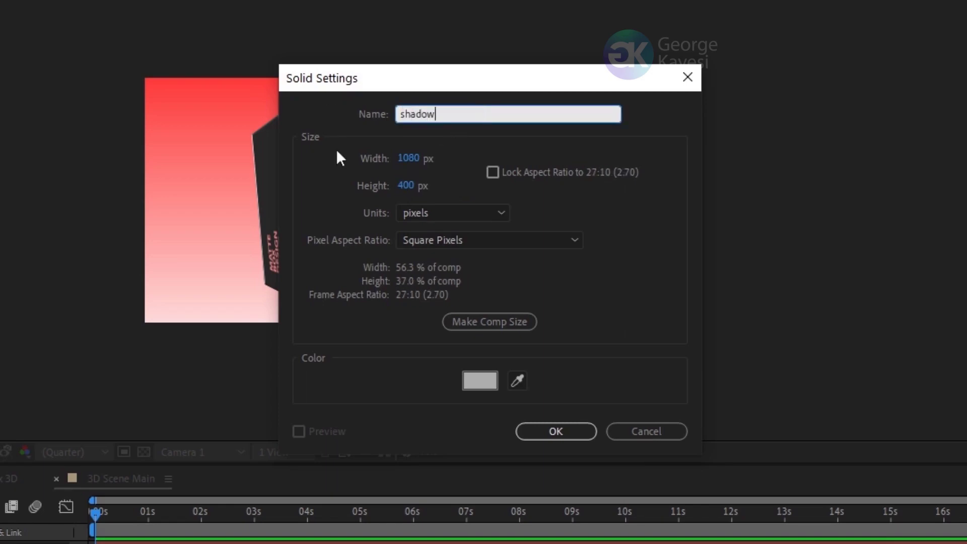
pyautogui.click(541, 430)
# - Apply the Fill effect to the shadow solid and set its colour to black
pyautogui.click(873, 67)
pyautogui.write('fill')
pyautogui.doubleClick(889, 130)
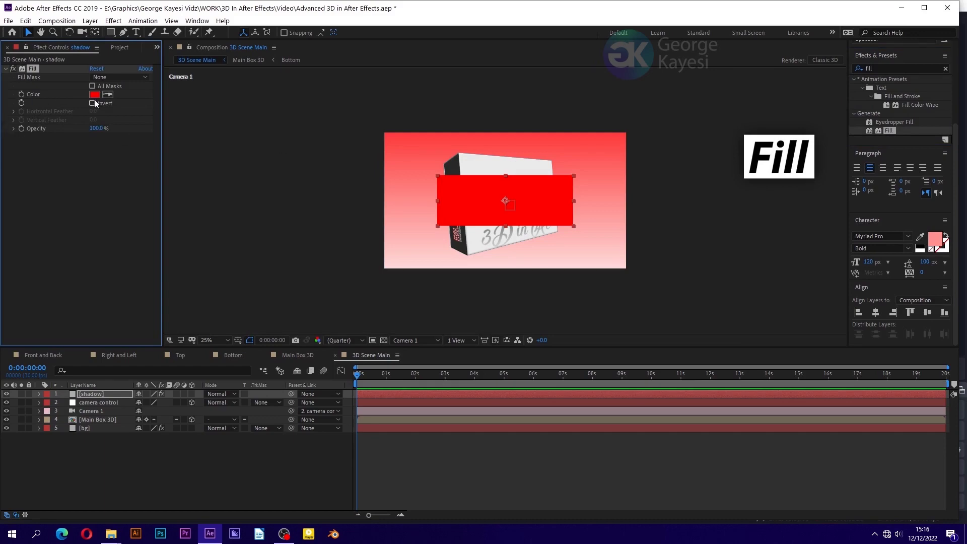
pyautogui.click(94, 94)
pyautogui.moveTo(594, 207); pyautogui.dragTo(561, 304)
pyautogui.click(787, 176)
# - Apply Gaussian Blur (Legacy) to the shadow solid and set its Blurriness to 200
pyautogui.moveTo(881, 69); pyautogui.dragTo(860, 71)
pyautogui.write('gau')
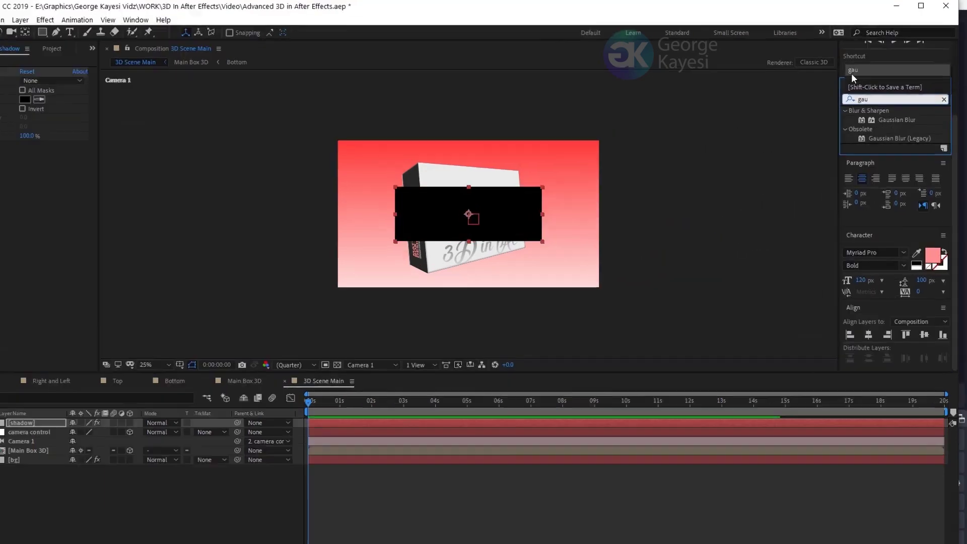
pyautogui.click(884, 132)
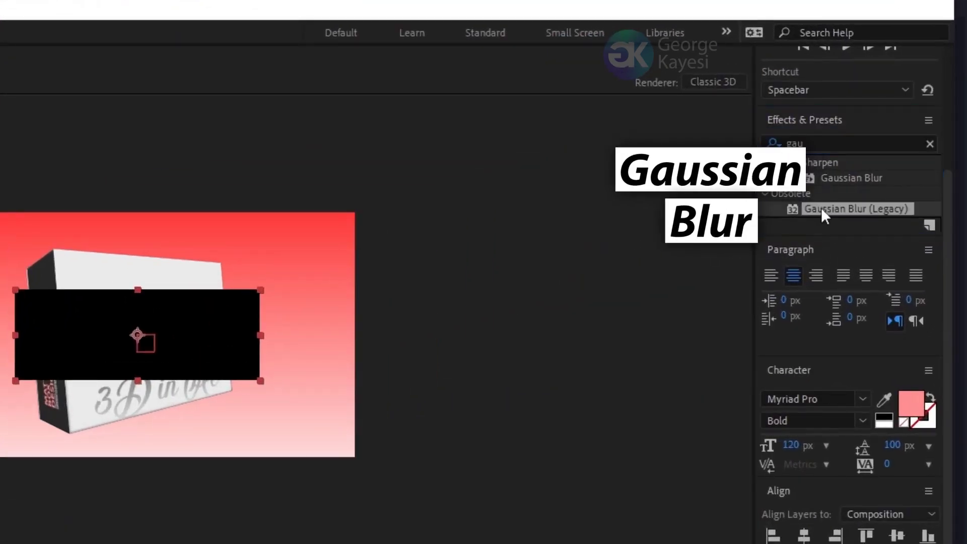
pyautogui.doubleClick(821, 208)
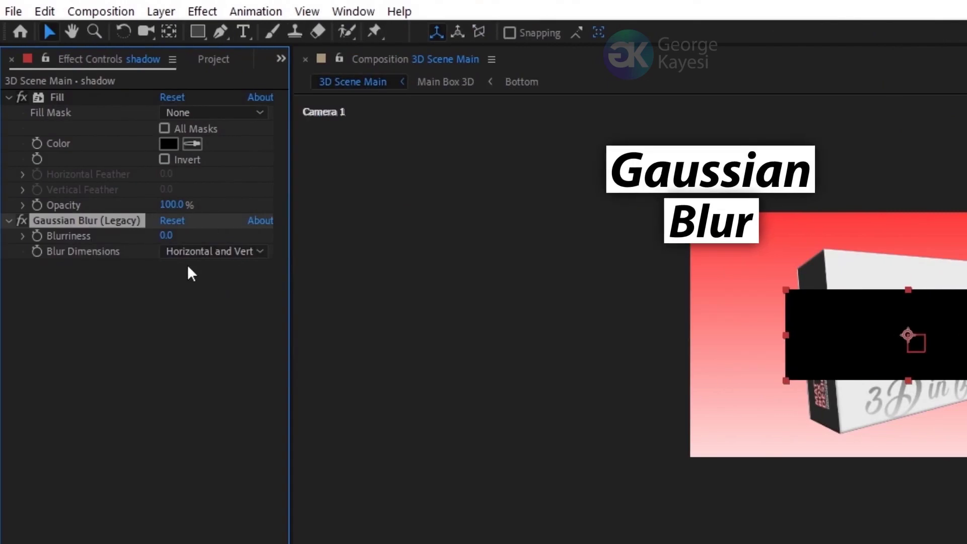
pyautogui.click(166, 236)
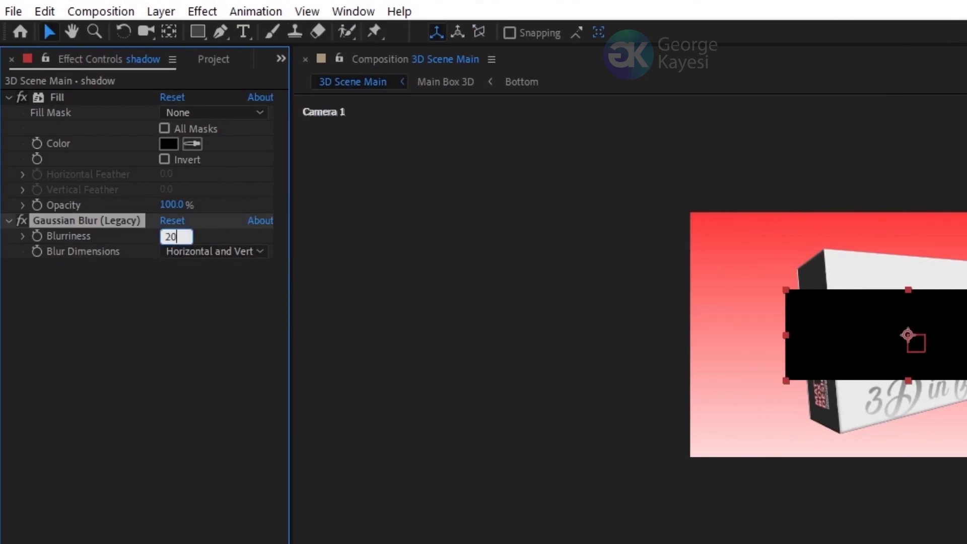
pyautogui.write('20')
pyautogui.press('Return')
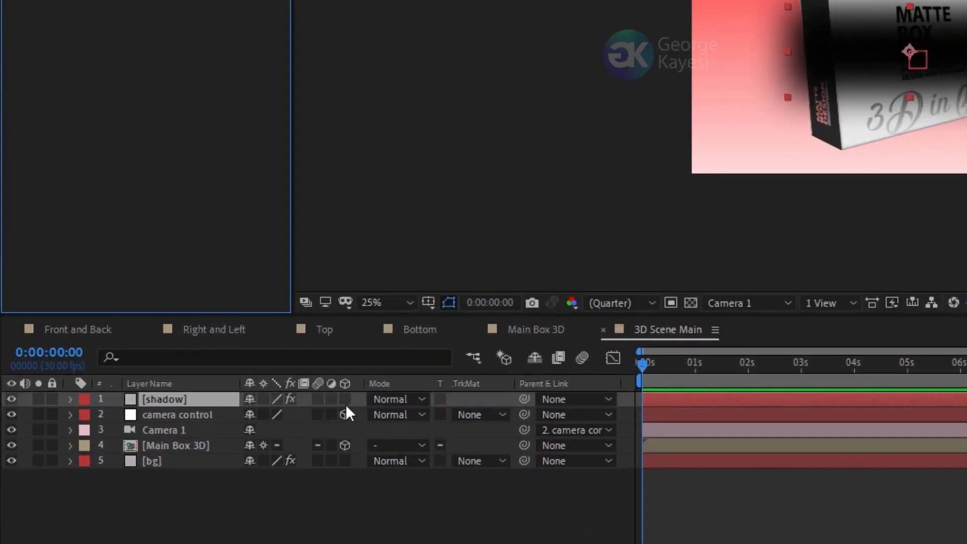
# - Make the shadow layer 3D and place it below Main Box 3D in the layer stack
pyautogui.click(345, 398)
pyautogui.moveTo(197, 398); pyautogui.dragTo(194, 447)
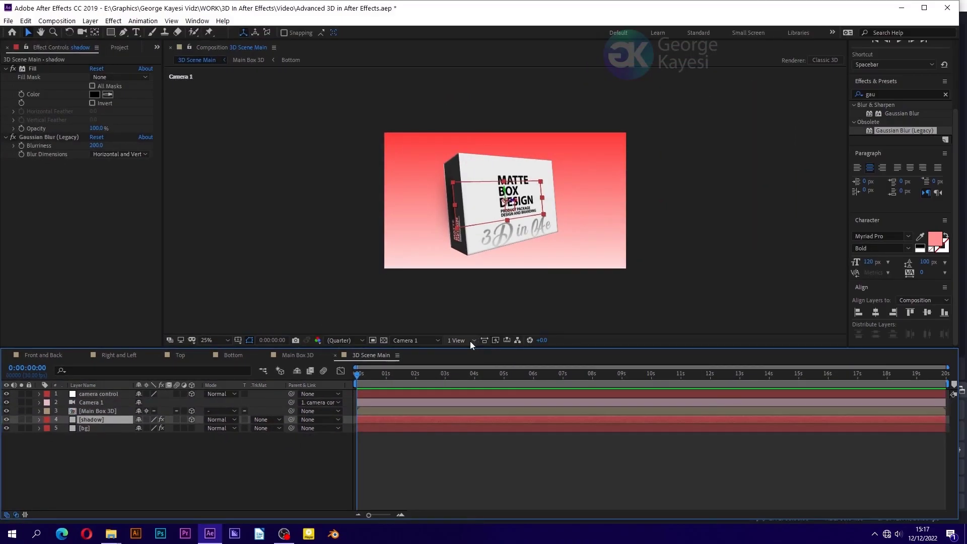
# - Split the viewer into two side-by-side views, showing the Front view next to Camera 1
pyautogui.click(472, 340)
pyautogui.click(472, 368)
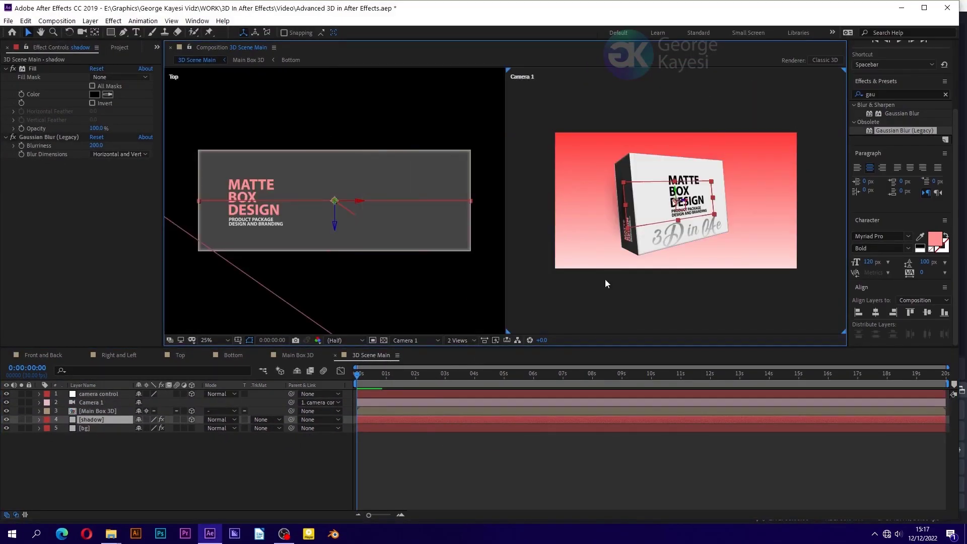
pyautogui.scroll(2, 599, 283)
pyautogui.click(390, 294)
pyautogui.click(403, 338)
pyautogui.click(409, 379)
pyautogui.scroll(-2, 345, 297)
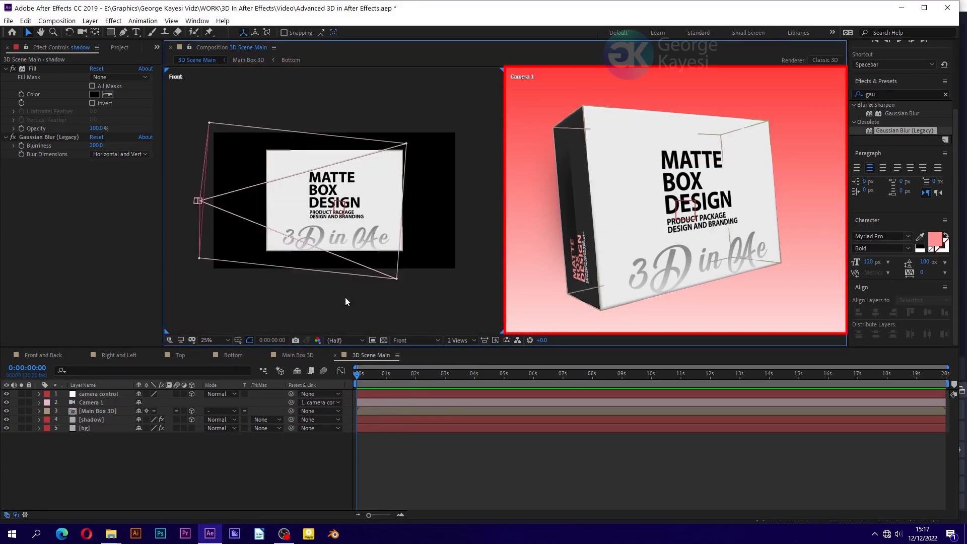
# - Set the shadow layer's X Rotation to 90°
pyautogui.click(98, 419)
pyautogui.press('r')
pyautogui.click(151, 438)
pyautogui.write('90')
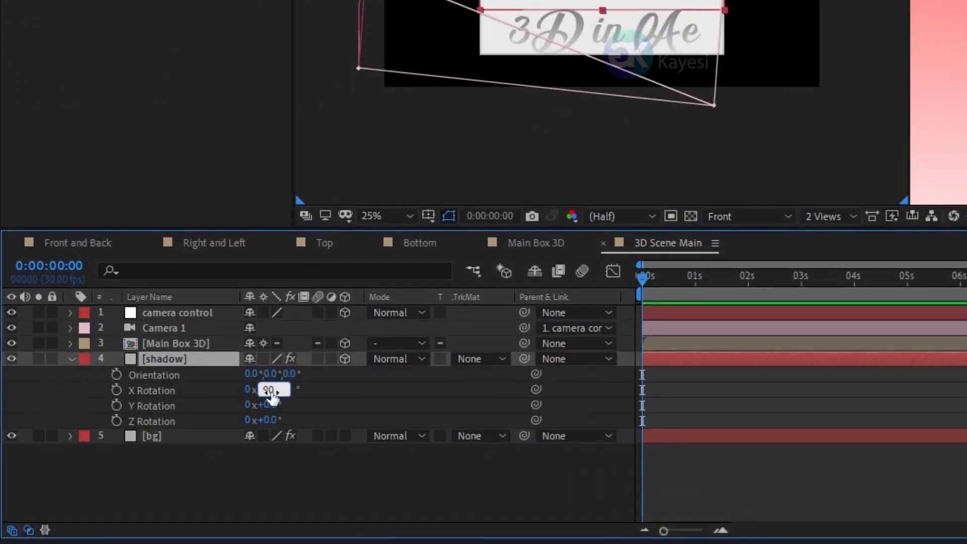
pyautogui.press('Return')
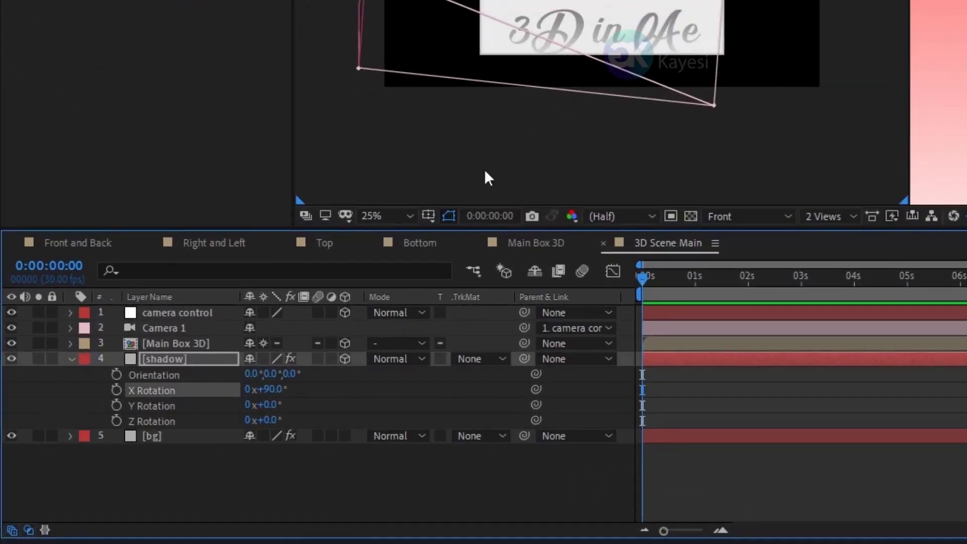
# - Move the shadow layer down in the Front view until it lies just beneath the box's bottom edge
pyautogui.scroll(2, 589, 26)
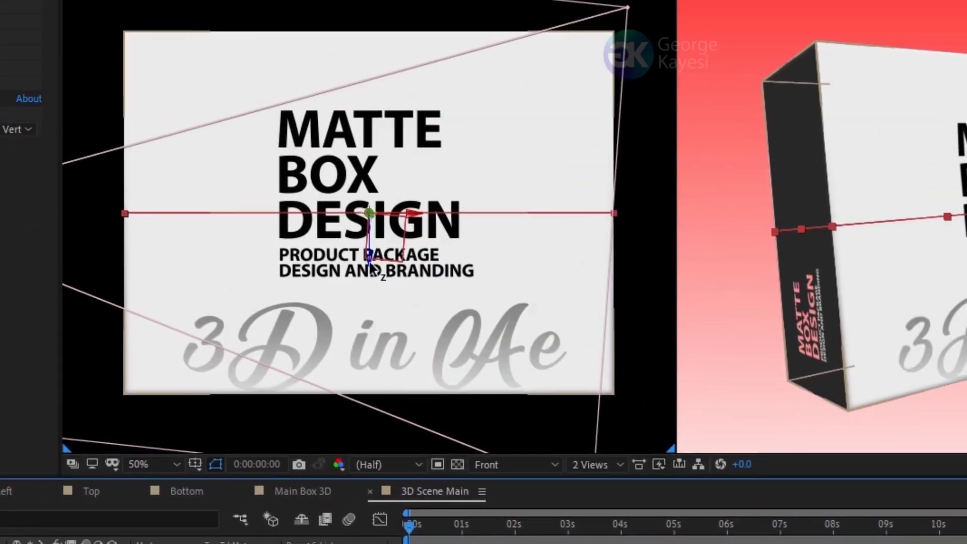
pyautogui.moveTo(369, 278); pyautogui.dragTo(364, 447)
pyautogui.scroll(1, 351, 406)
pyautogui.moveTo(351, 365); pyautogui.dragTo(351, 358)
pyautogui.scroll(-5, 362, 229)
pyautogui.scroll(2, 381, 273)
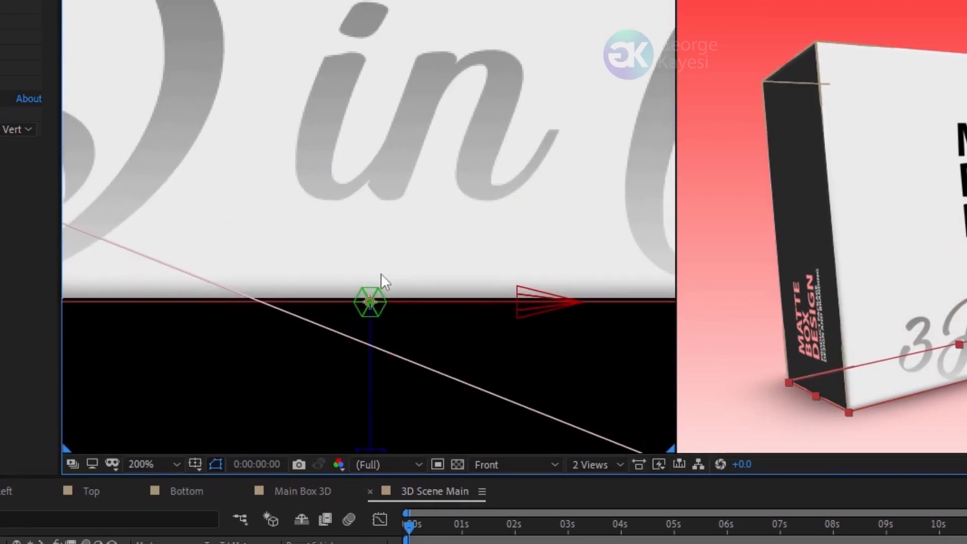
pyautogui.scroll(-4, 381, 273)
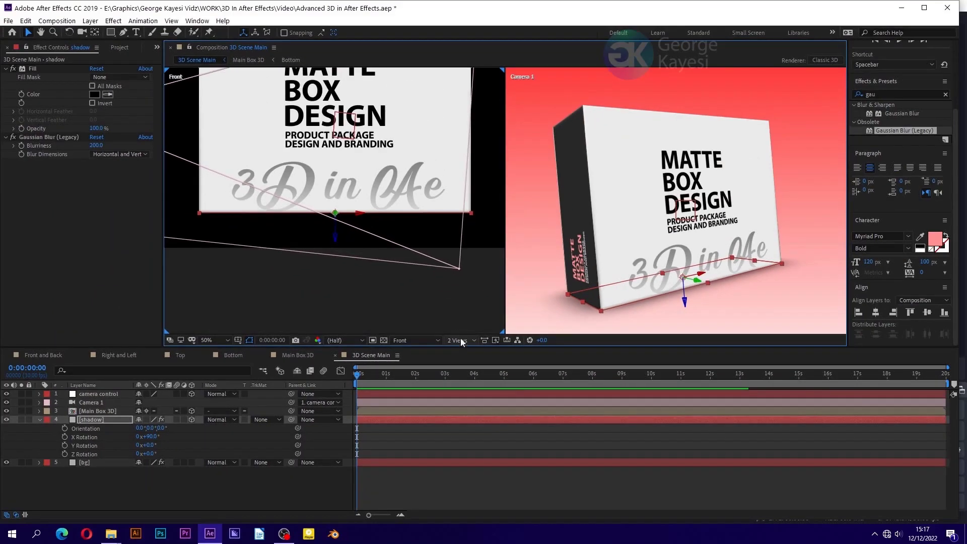
# - Return to a single Camera 1 view and set the shadow layer's blending mode to Multiply
pyautogui.click(460, 340)
pyautogui.click(463, 348)
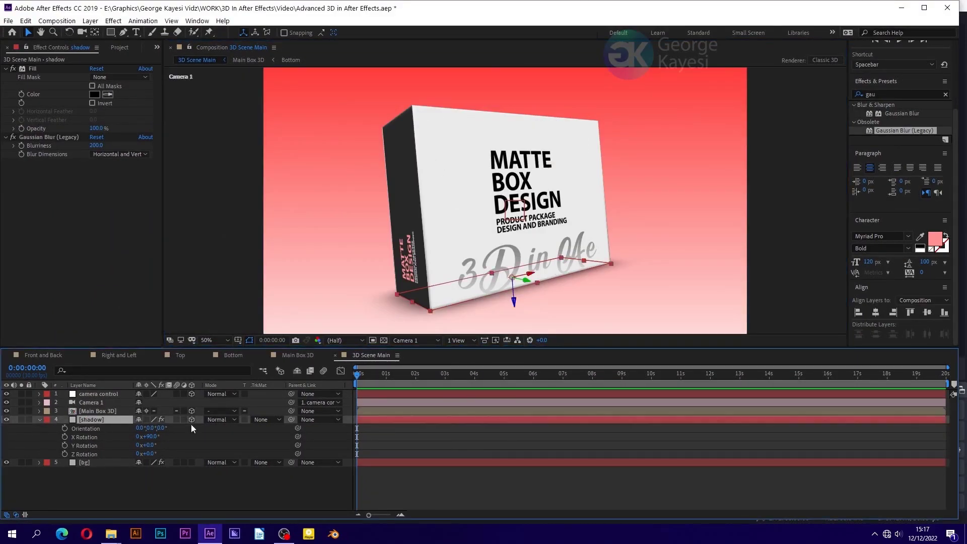
pyautogui.click(234, 419)
pyautogui.click(260, 129)
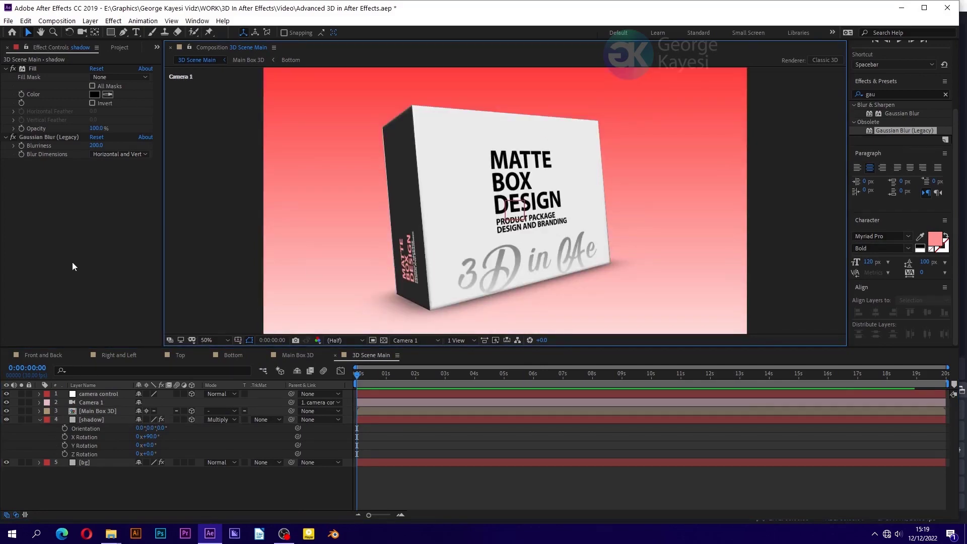
# - Create a new composition named grid at 1920 × 1080 px, 30 fps and 20 seconds long
pyautogui.click(114, 48)
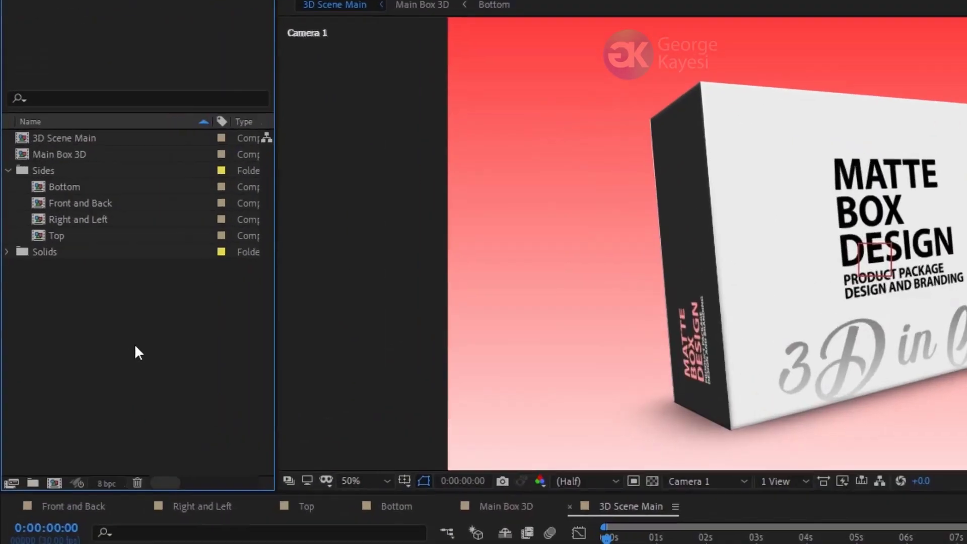
pyautogui.rightClick(144, 357)
pyautogui.click(167, 369)
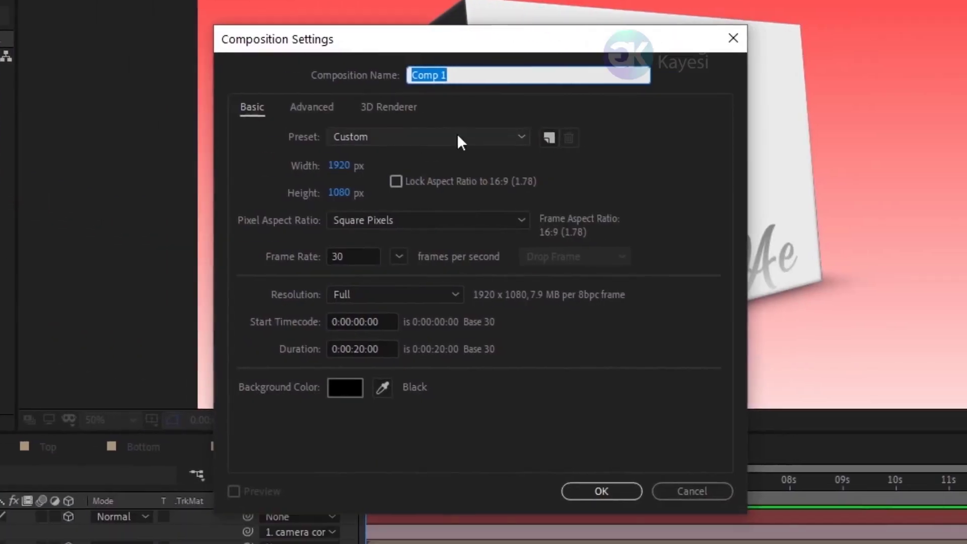
pyautogui.write('grid')
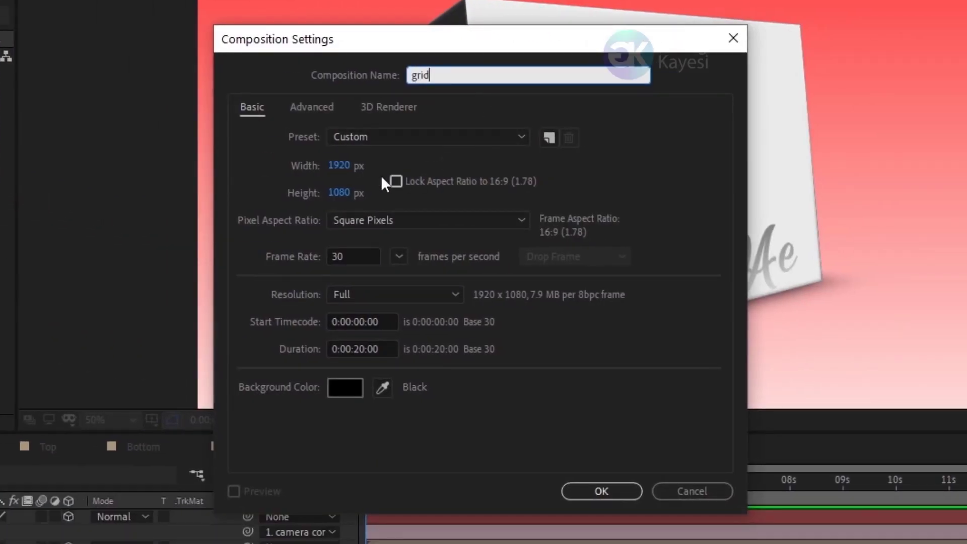
pyautogui.click(596, 490)
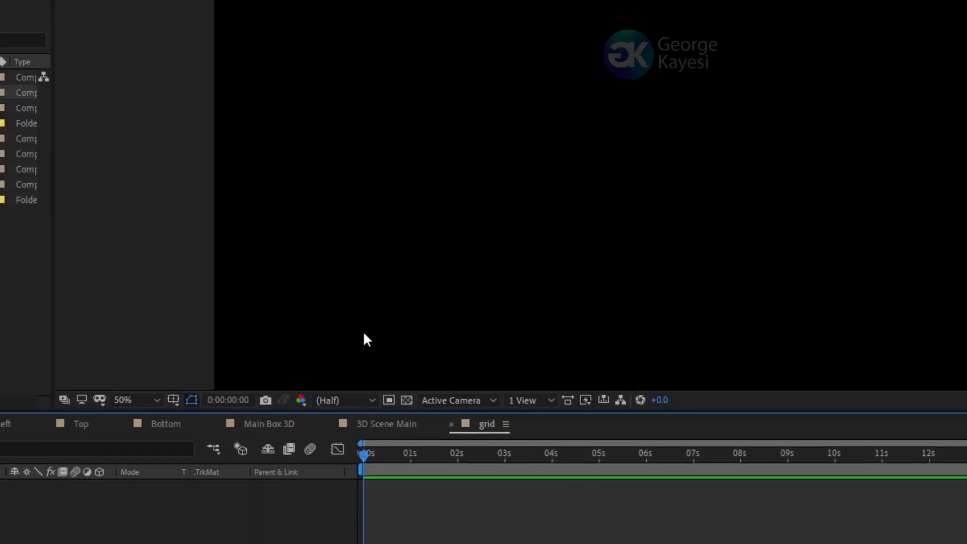
# - Add the existing bg solid from the Solids folder to the grid composition
pyautogui.click(4, 215)
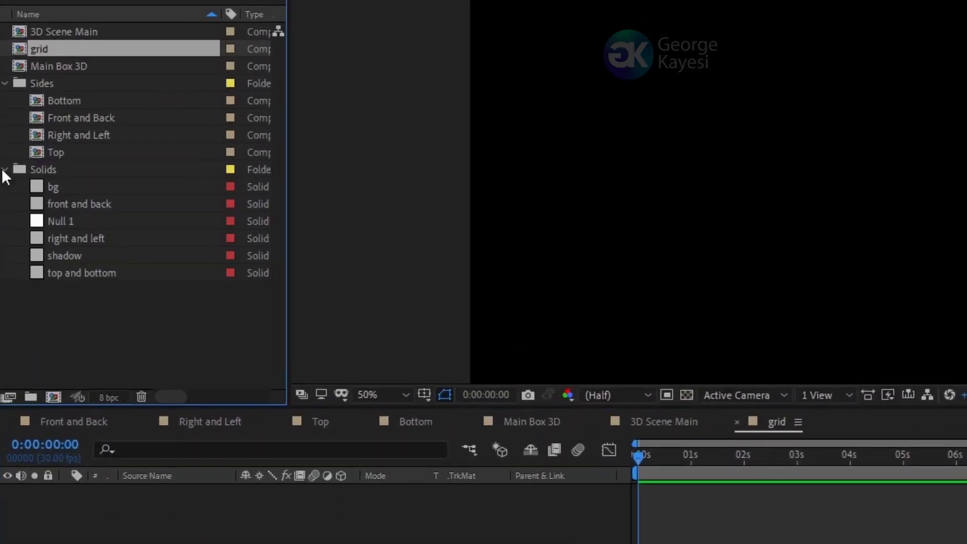
pyautogui.click(58, 189)
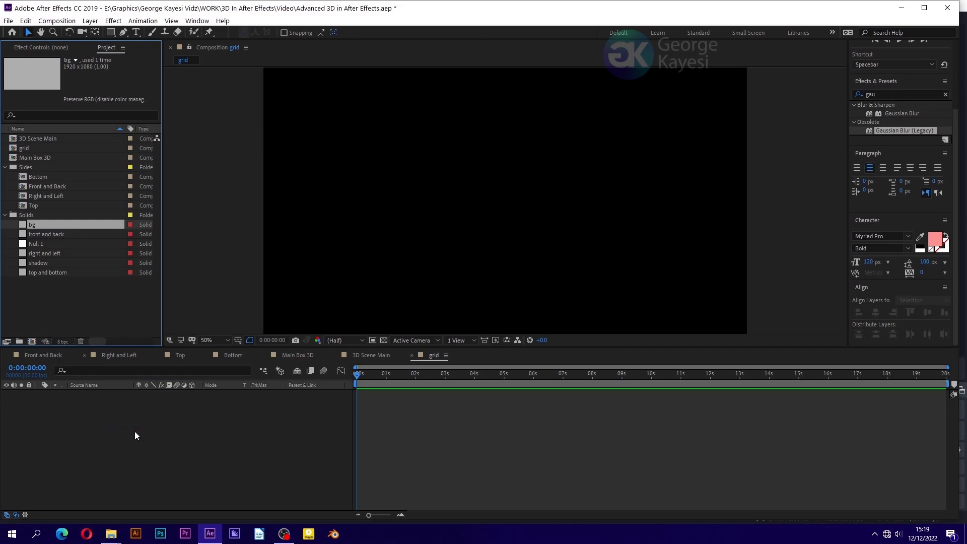
pyautogui.moveTo(135, 432); pyautogui.dragTo(135, 431)
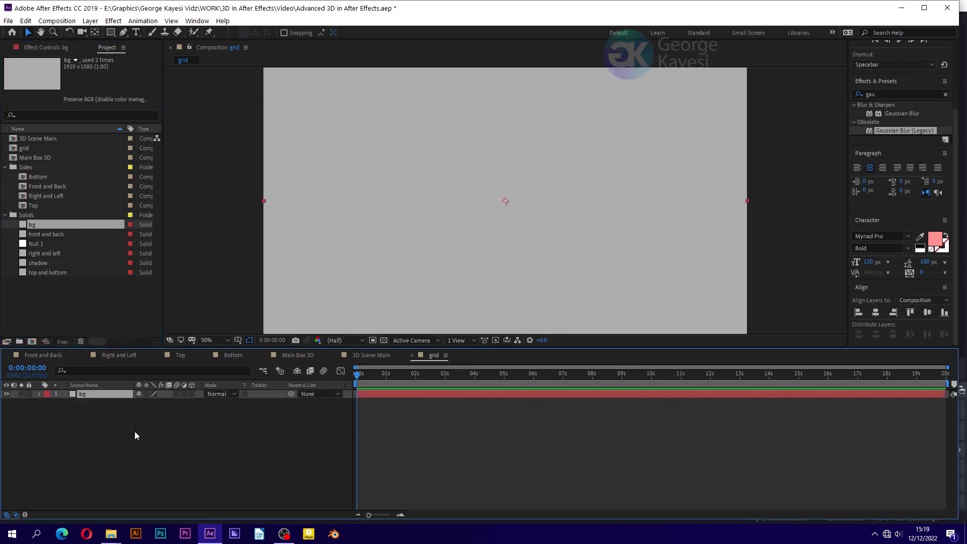
# - Find the Grid effect and apply it to the bg layer in the grid composition
pyautogui.doubleClick(866, 94)
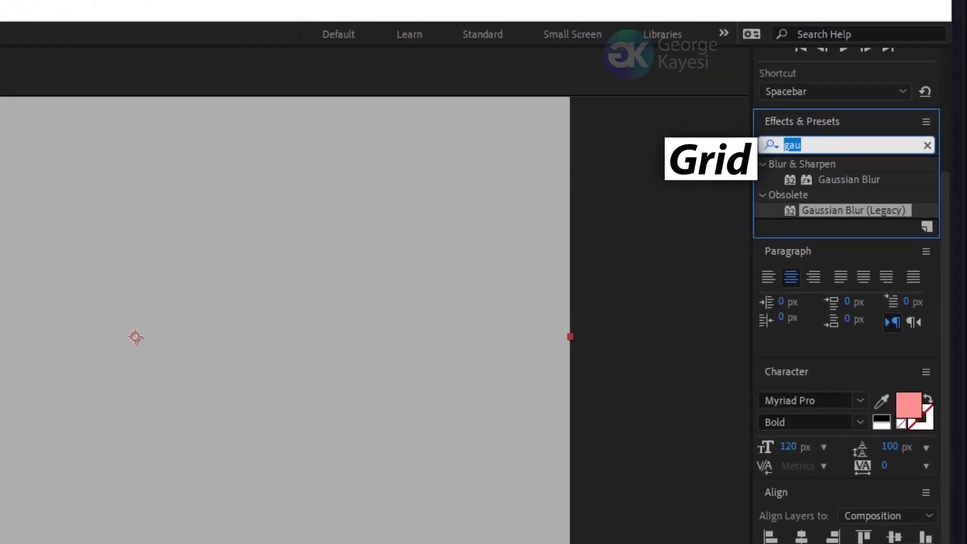
pyautogui.write('grid')
pyautogui.moveTo(881, 156); pyautogui.dragTo(688, 231)
pyautogui.moveTo(459, 387); pyautogui.dragTo(459, 542)
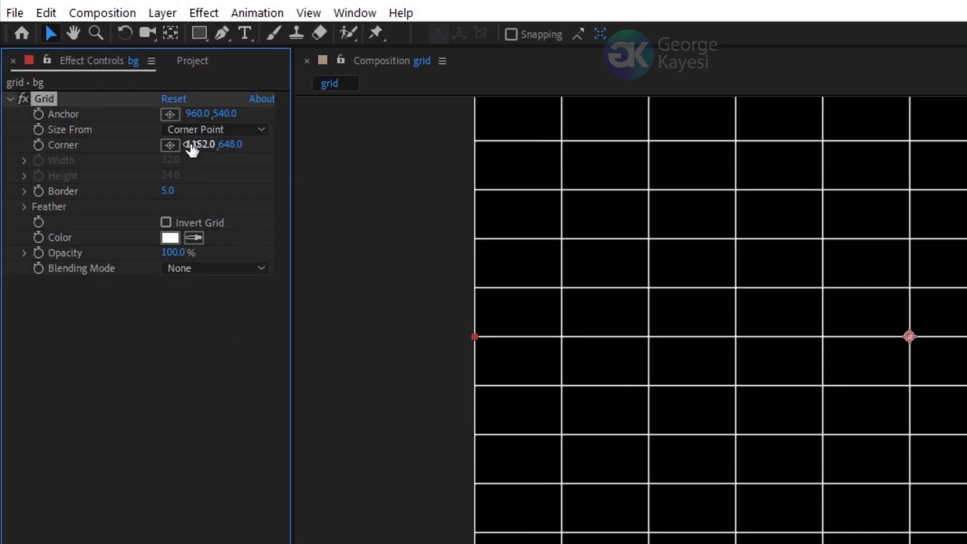
# - Set the Grid effect's Size From to Width Slider and its Width to 200
pyautogui.click(186, 130)
pyautogui.click(199, 169)
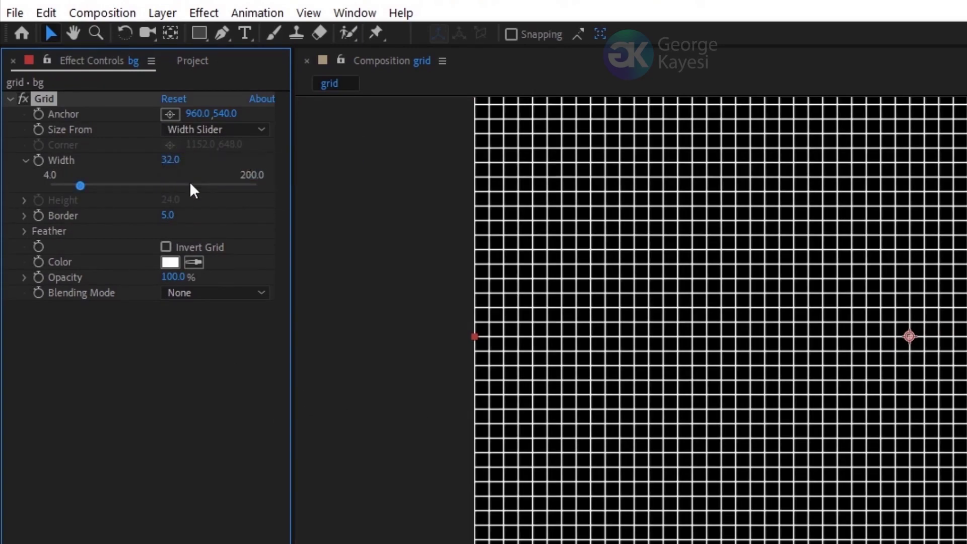
pyautogui.click(171, 160)
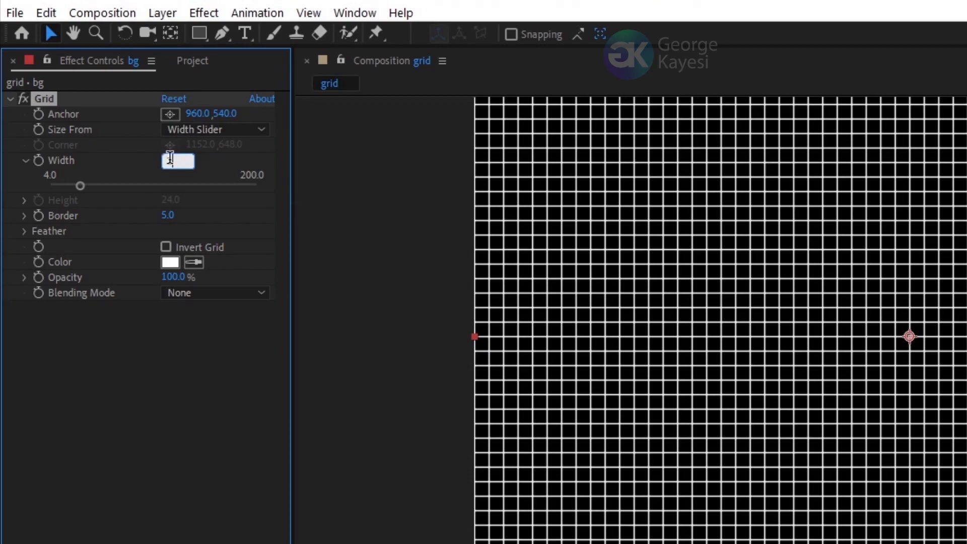
pyautogui.press('Return')
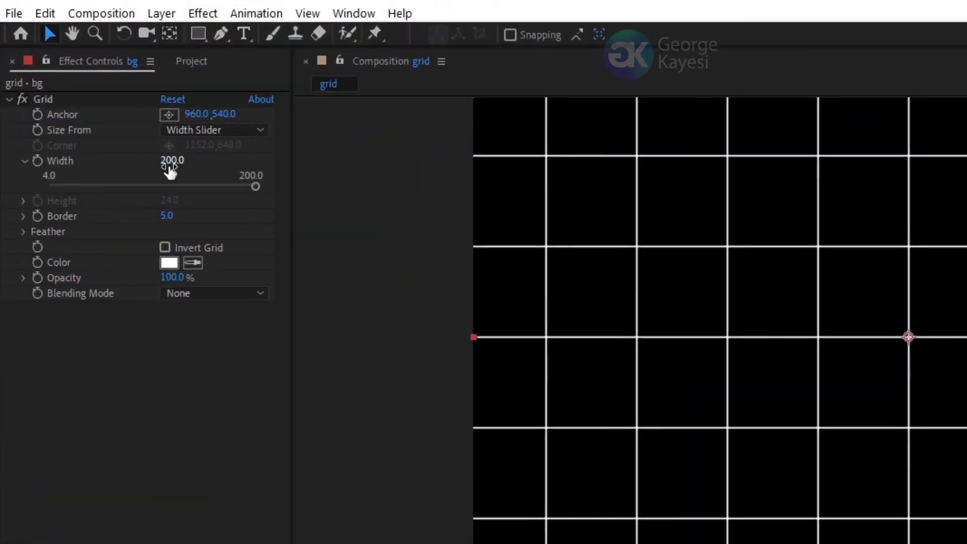
# - Set the Grid effect on the duplicated upper bg layer to a Width of 20 and a Border of 1
pyautogui.click(95, 102)
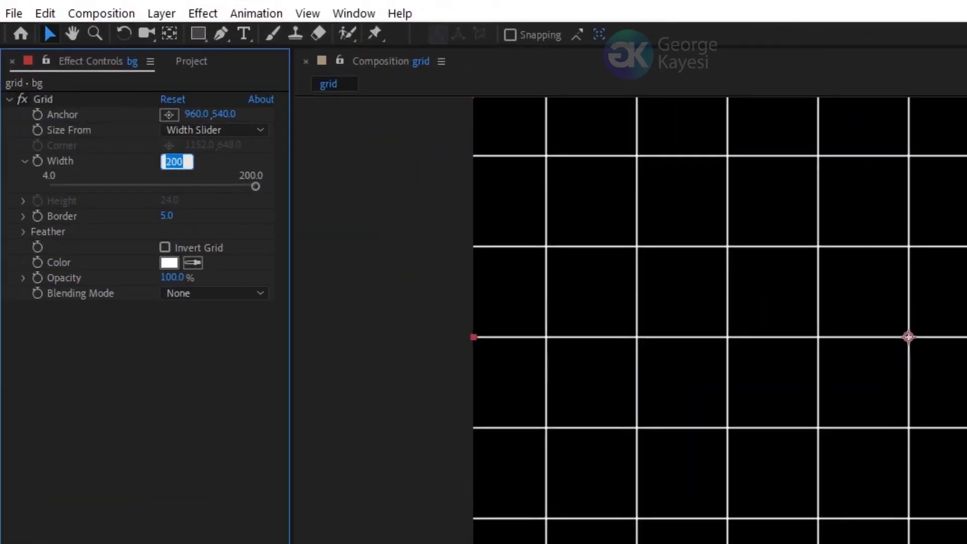
pyautogui.write('20')
pyautogui.click(173, 216)
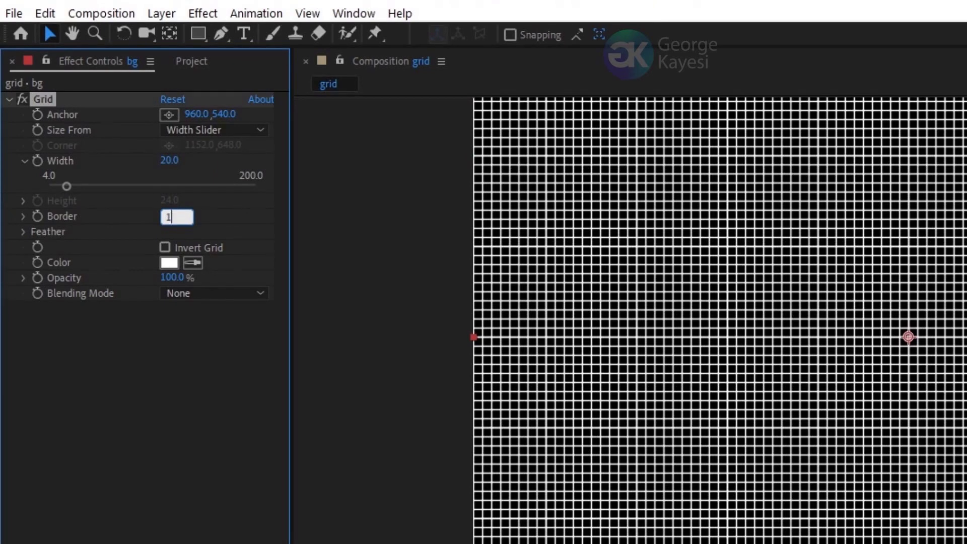
pyautogui.write('1')
pyautogui.press('Return')
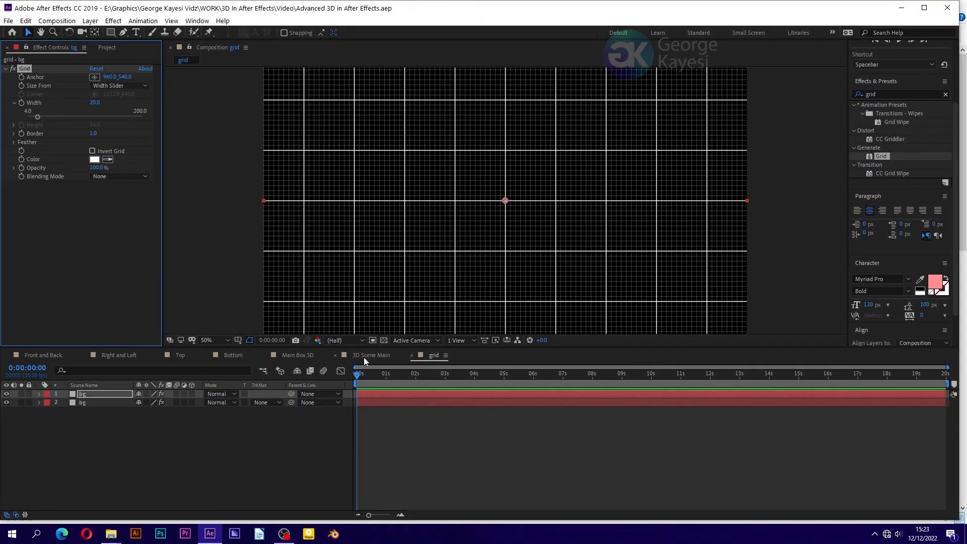
# - Add the grid composition to the 3D Scene Main composition, directly above the bg layer
pyautogui.click(364, 356)
pyautogui.click(107, 47)
pyautogui.moveTo(45, 148); pyautogui.dragTo(114, 458)
# - Make the grid layer 3D and set its X Rotation to 90°
pyautogui.click(40, 419)
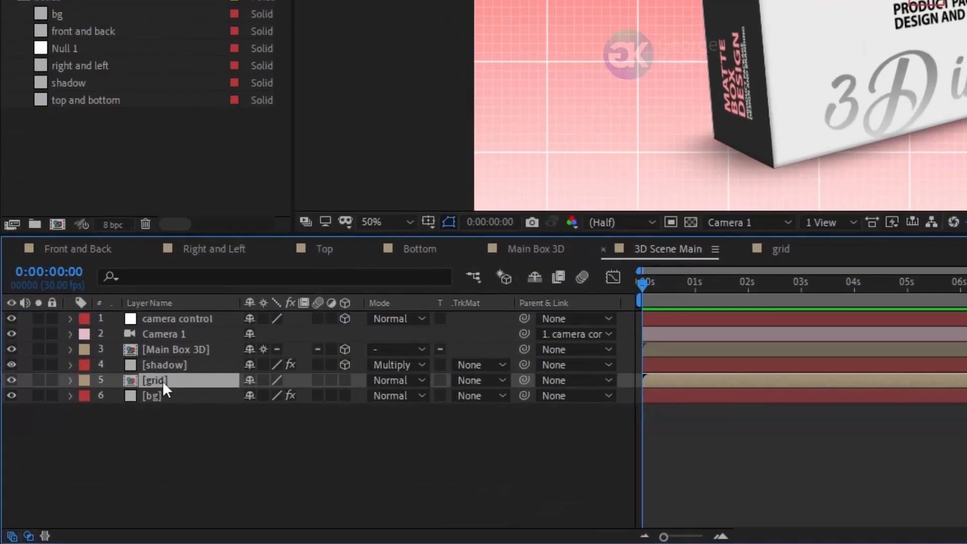
pyautogui.press('r')
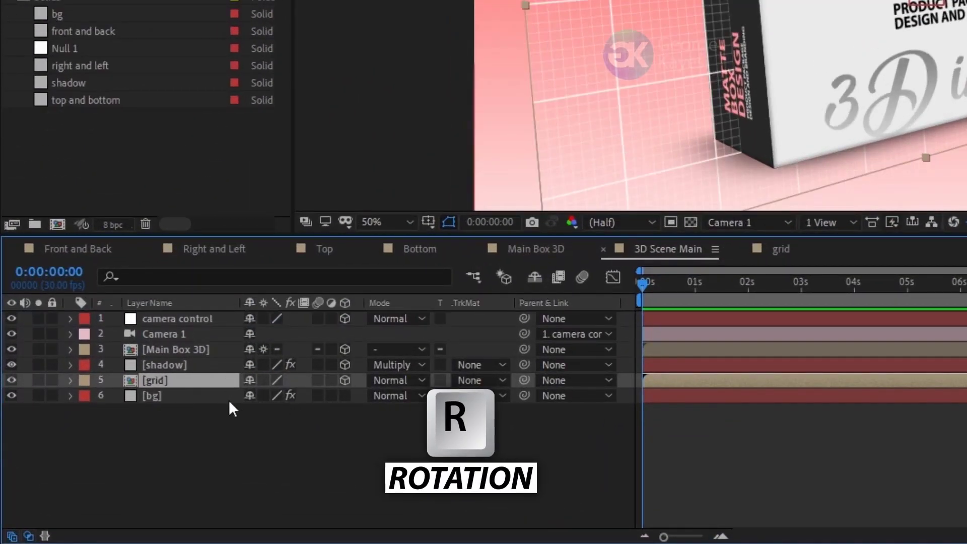
pyautogui.click(267, 412)
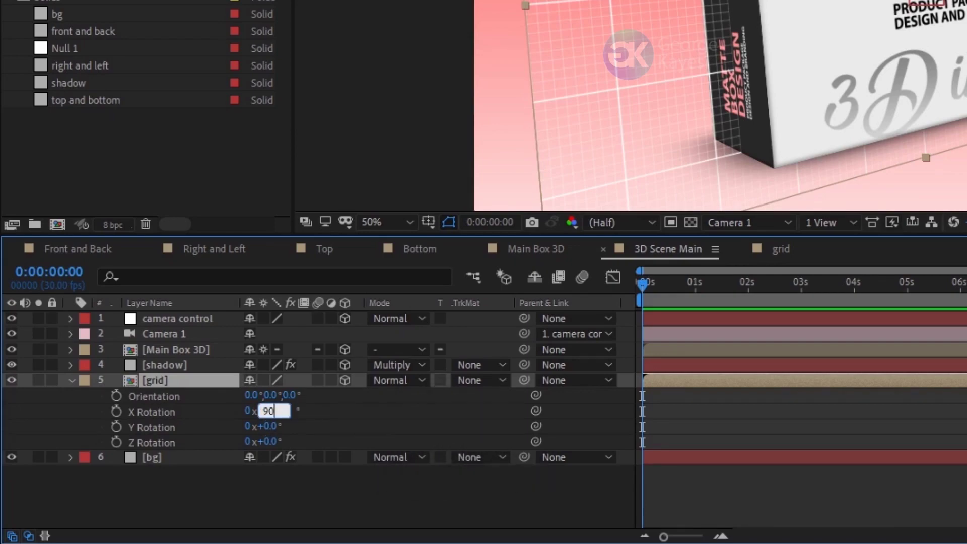
pyautogui.write('90')
pyautogui.press('Return')
# - Using a two-view horizontal layout, lower the grid layer in the Front view to the box's bottom edge, then restore the single view
pyautogui.click(856, 222)
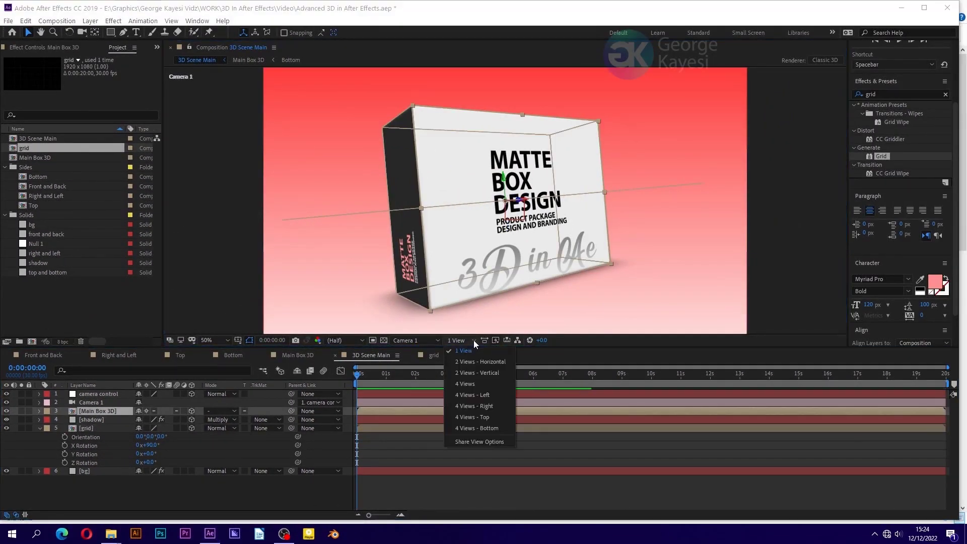
pyautogui.click(471, 363)
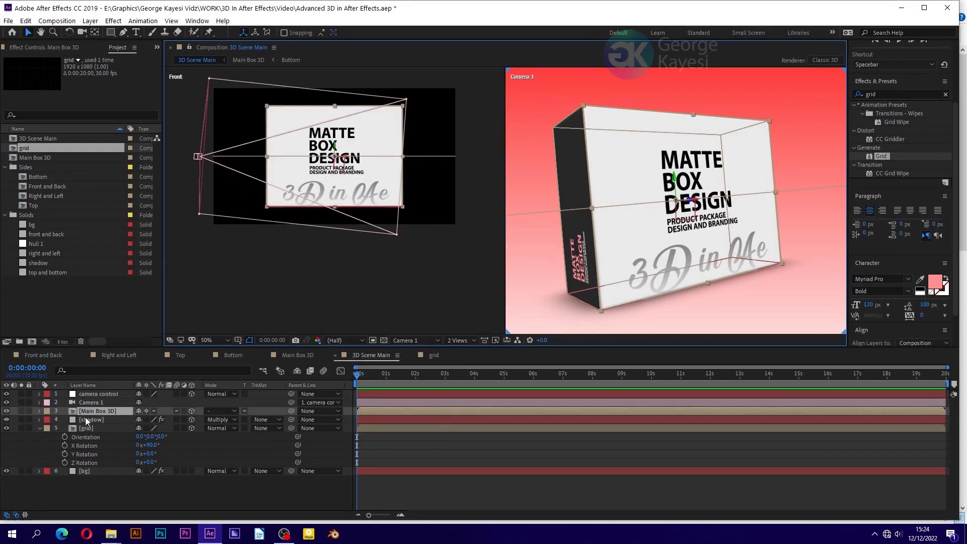
pyautogui.click(336, 174)
pyautogui.scroll(8, 337, 173)
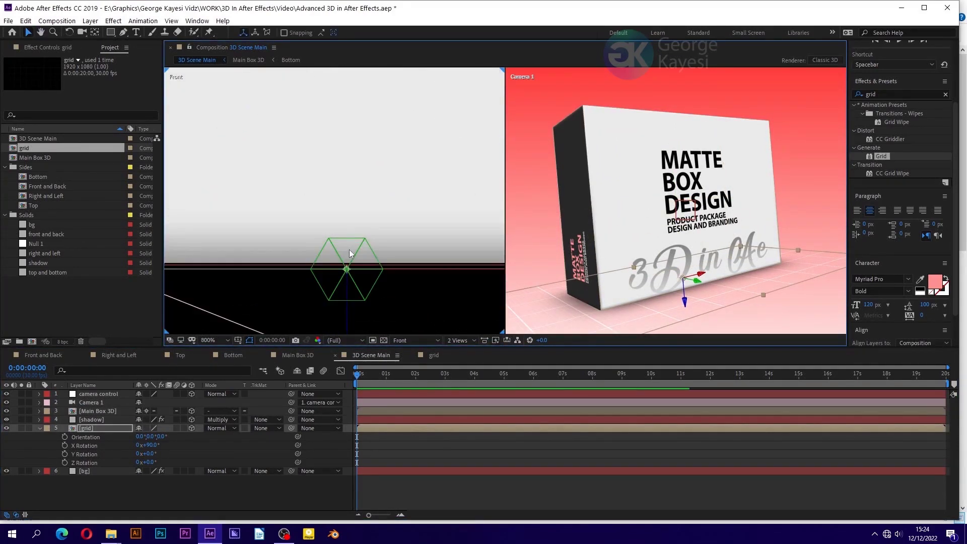
pyautogui.scroll(-1, 306, 281)
pyautogui.click(449, 341)
pyautogui.click(465, 363)
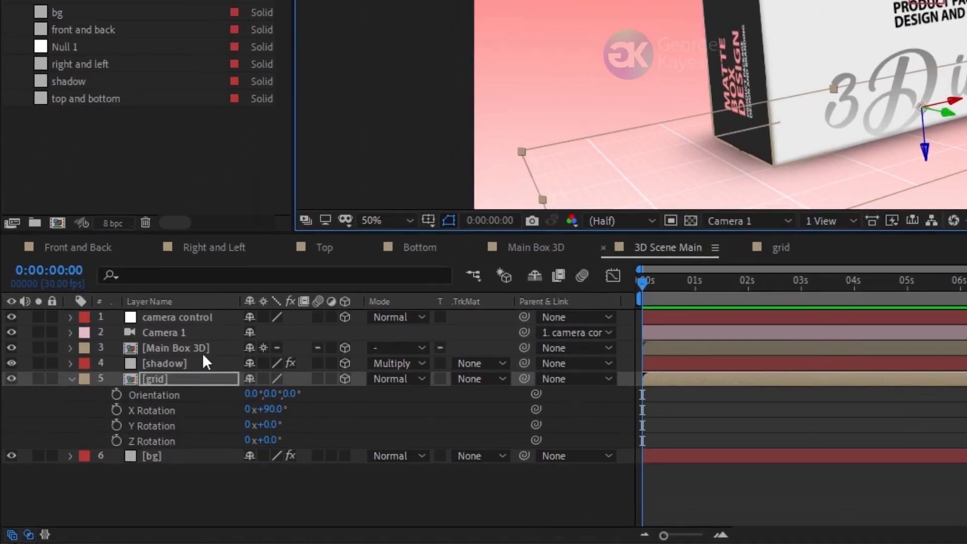
# - Scale the grid layer to 200% in all dimensions
pyautogui.press('s')
pyautogui.click(325, 394)
pyautogui.write('200')
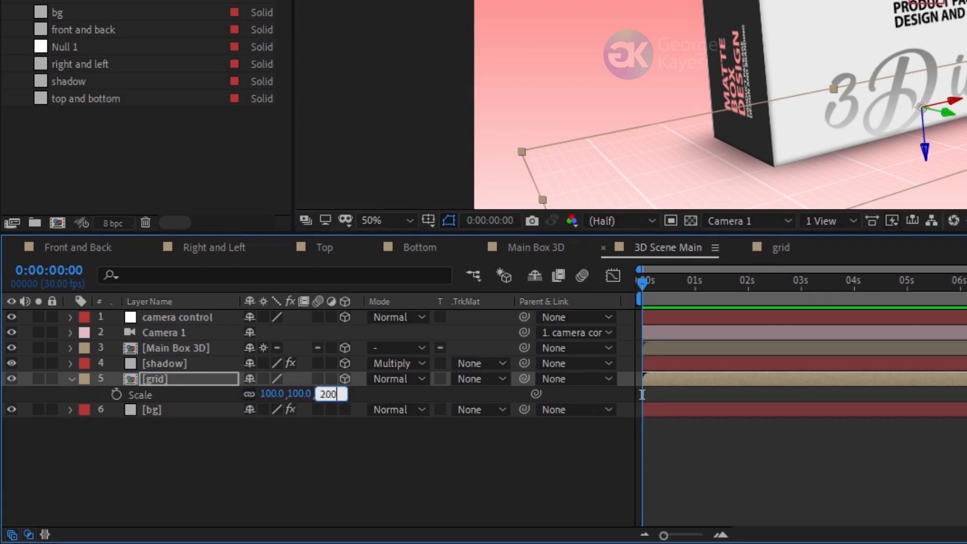
pyautogui.press('Return')
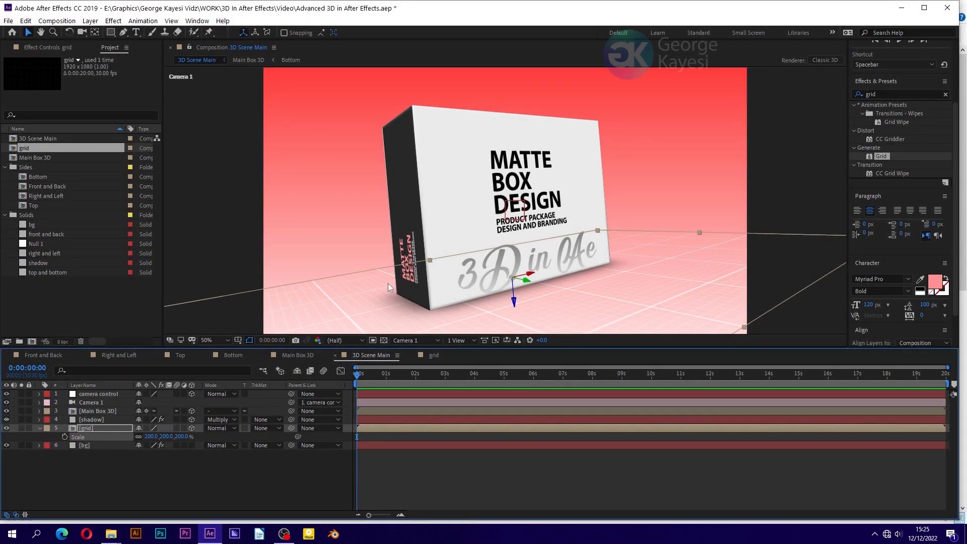
# - Duplicate the Main Box 3D layer and rename the lower copy Main Box 3D reflection
pyautogui.click(97, 411)
pyautogui.hotkey('ctrl', 'd')
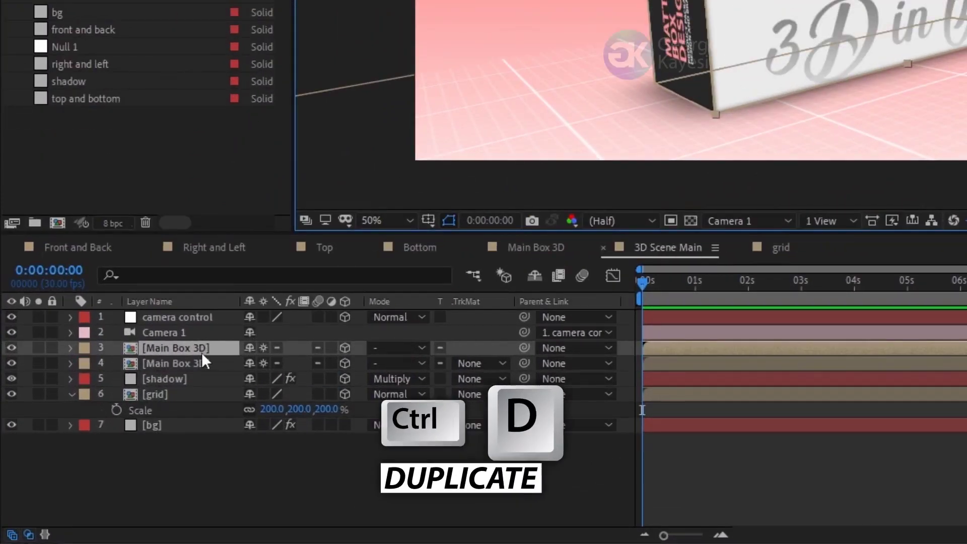
pyautogui.click(200, 364)
pyautogui.rightClick(201, 365)
pyautogui.click(242, 353)
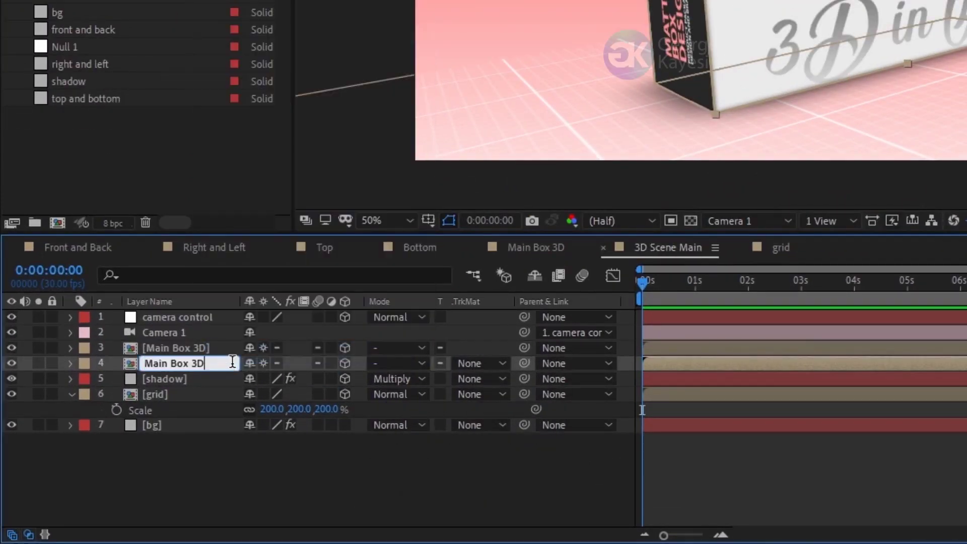
pyautogui.write('reflection')
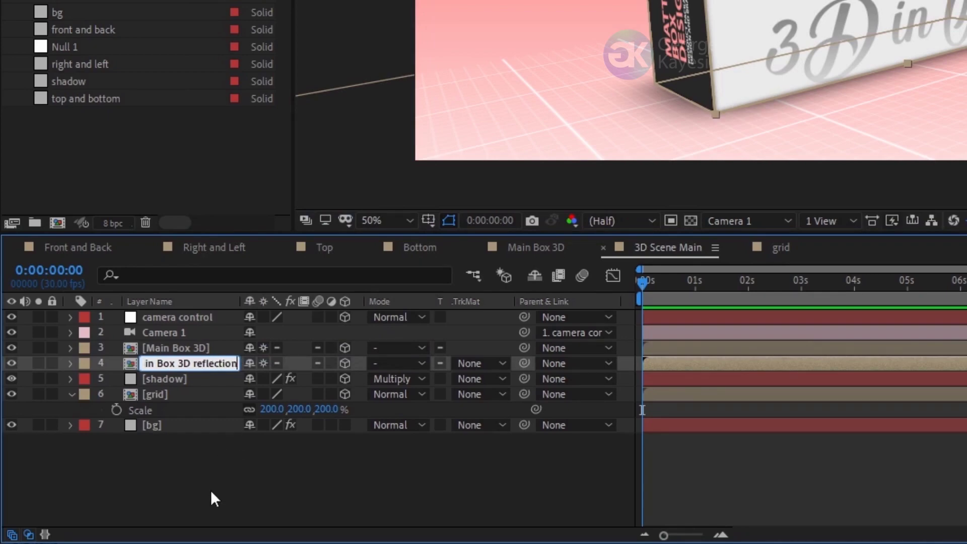
pyautogui.press('Return')
# - Unlink the reflection layer's scale proportions and set its Y scale to -100% to flip it vertically
pyautogui.click(199, 362)
pyautogui.press('s')
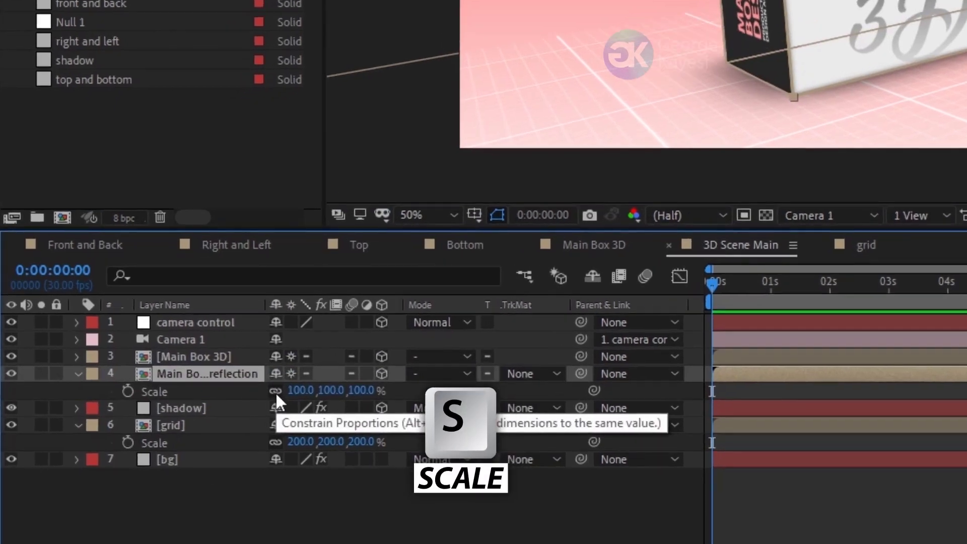
pyautogui.click(250, 379)
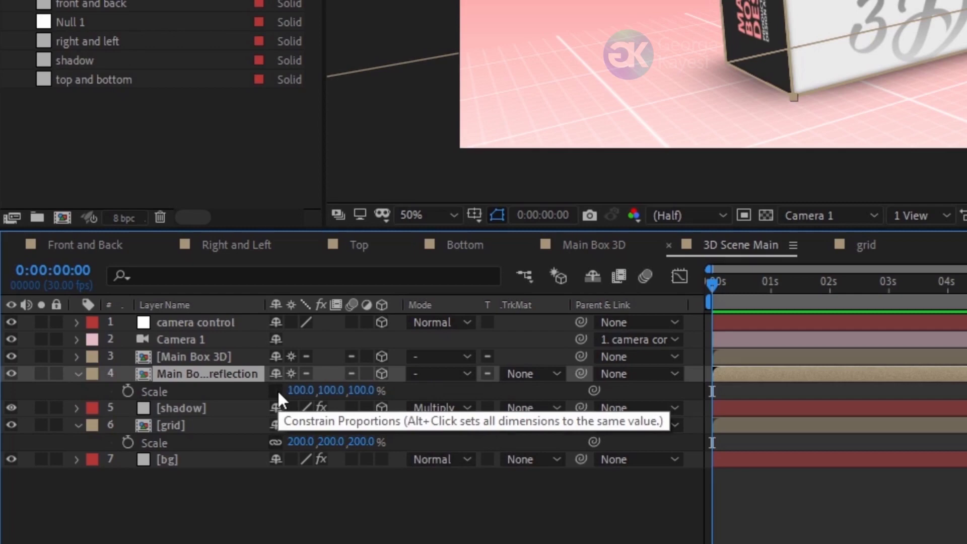
pyautogui.click(331, 390)
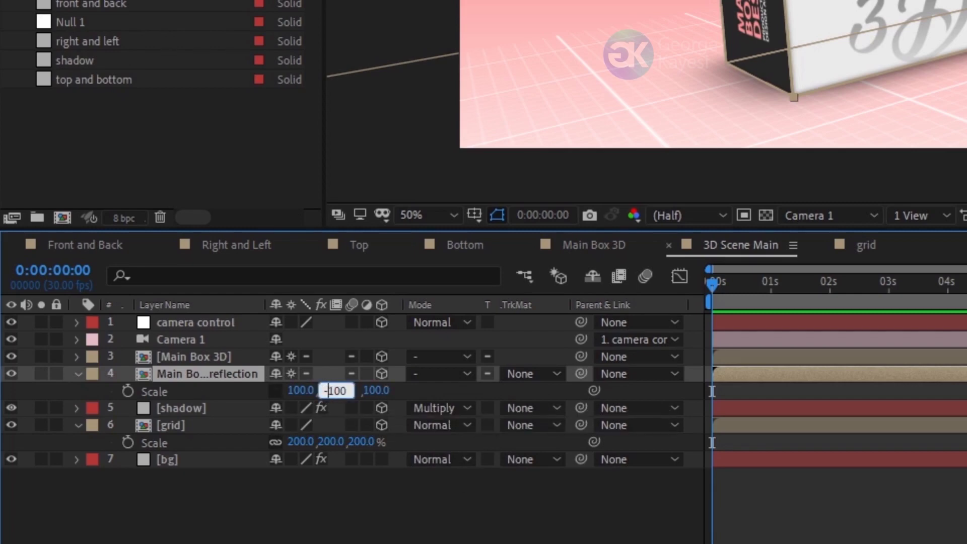
pyautogui.press('Return')
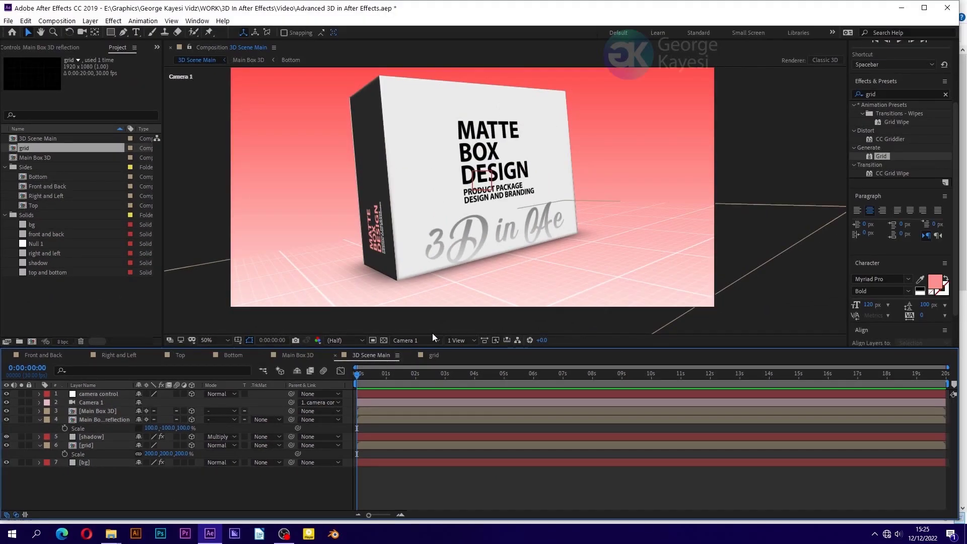
# - Show two horizontal views and move the reflection layer down in the Front view until it meets the original box's bottom edge
pyautogui.click(468, 339)
pyautogui.click(464, 362)
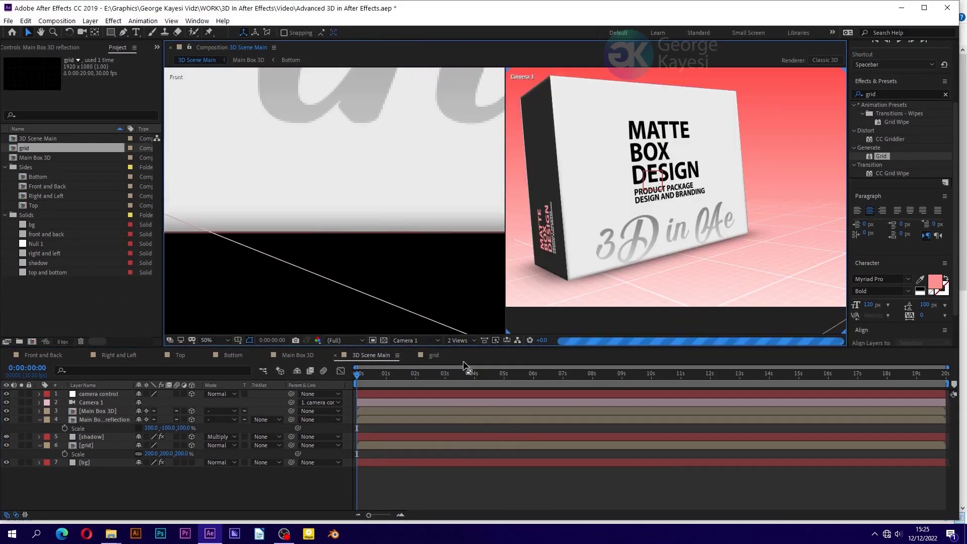
pyautogui.click(109, 421)
pyautogui.moveTo(339, 135); pyautogui.dragTo(338, 340)
pyautogui.scroll(1, 343, 258)
pyautogui.scroll(4, 343, 261)
pyautogui.scroll(-3, 341, 243)
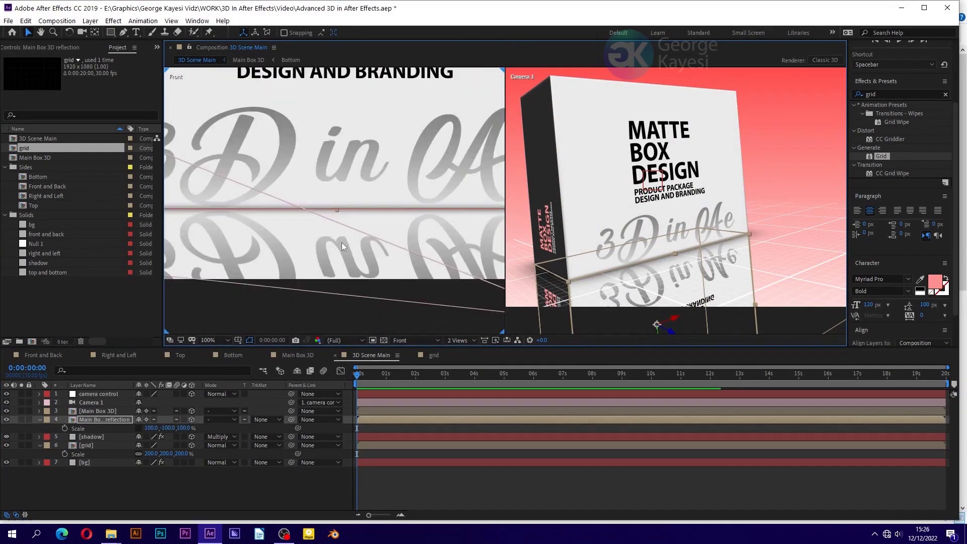
# - Find the Linear Wipe effect and apply it to the Main Box 3D reflection layer
pyautogui.click(851, 96)
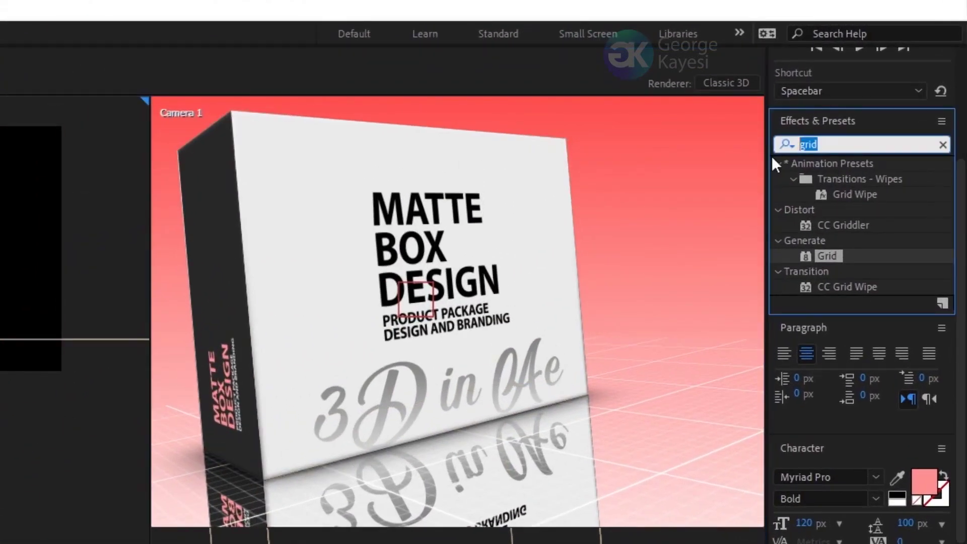
pyautogui.write('linear')
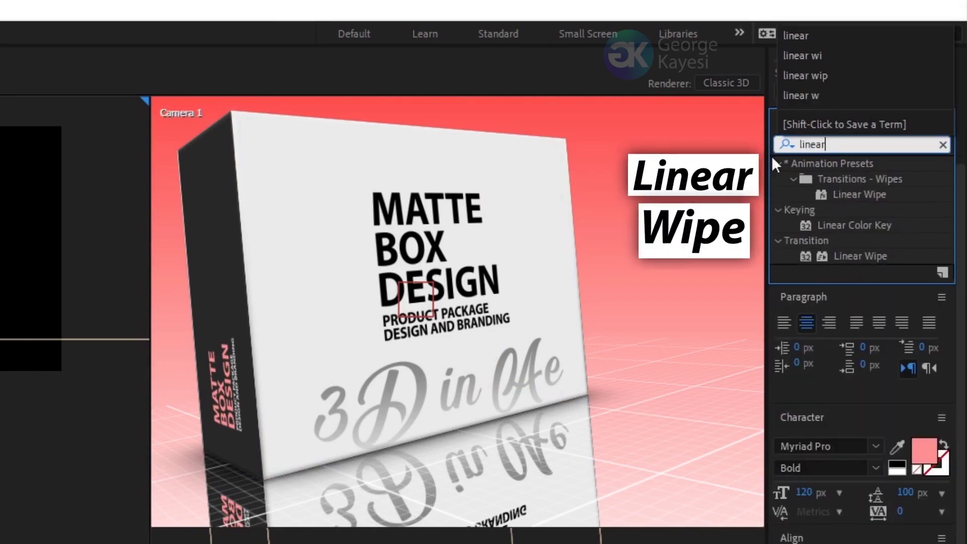
pyautogui.moveTo(851, 256); pyautogui.dragTo(101, 419)
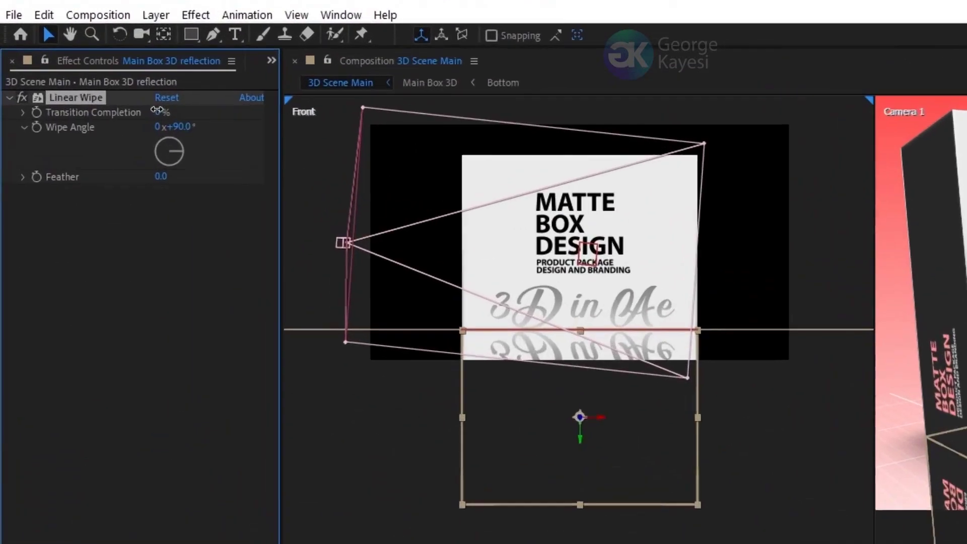
# - Set the reflection's Linear Wipe to 11% Transition Completion, a 0° Wipe Angle and a Feather of 163
pyautogui.moveTo(94, 77); pyautogui.dragTo(123, 77)
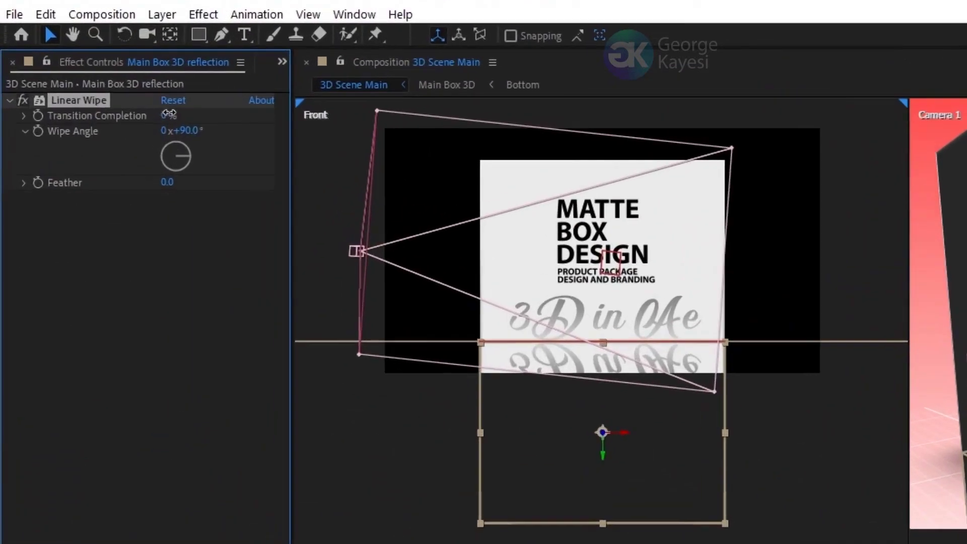
pyautogui.moveTo(213, 122); pyautogui.dragTo(99, 128)
pyautogui.click(184, 130)
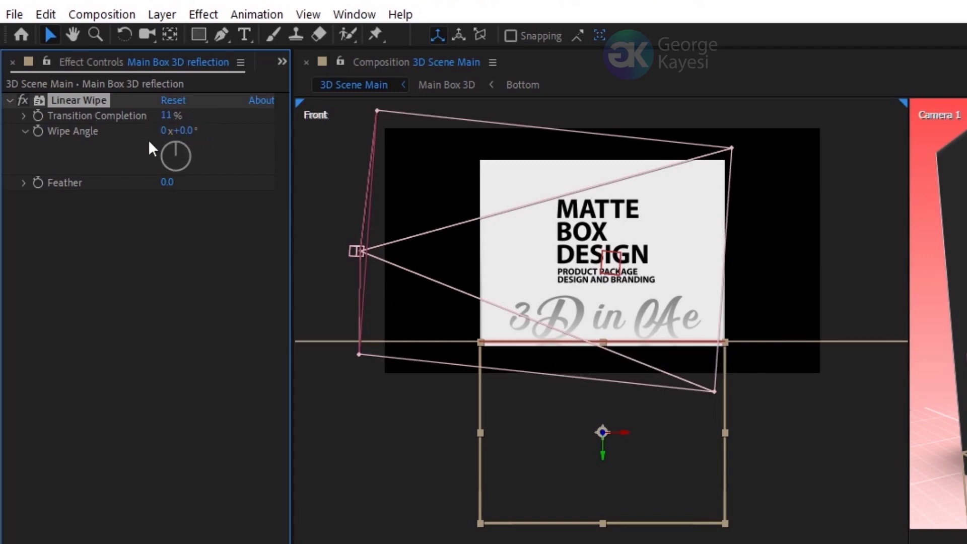
pyautogui.moveTo(165, 184); pyautogui.dragTo(385, 188)
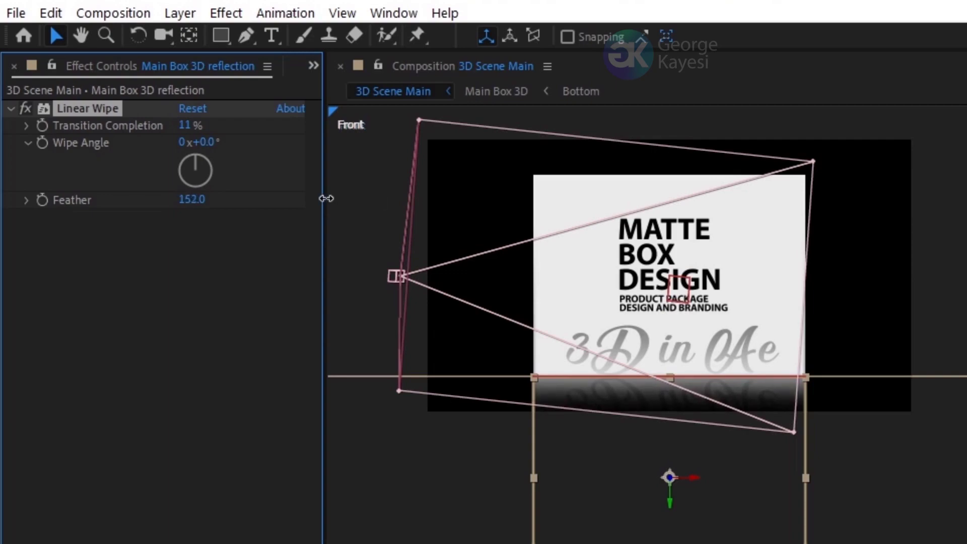
# - Apply Gaussian Blur (Legacy) to the Main Box 3D reflection layer with a Blurriness of 5
pyautogui.click(793, 138)
pyautogui.write('gau')
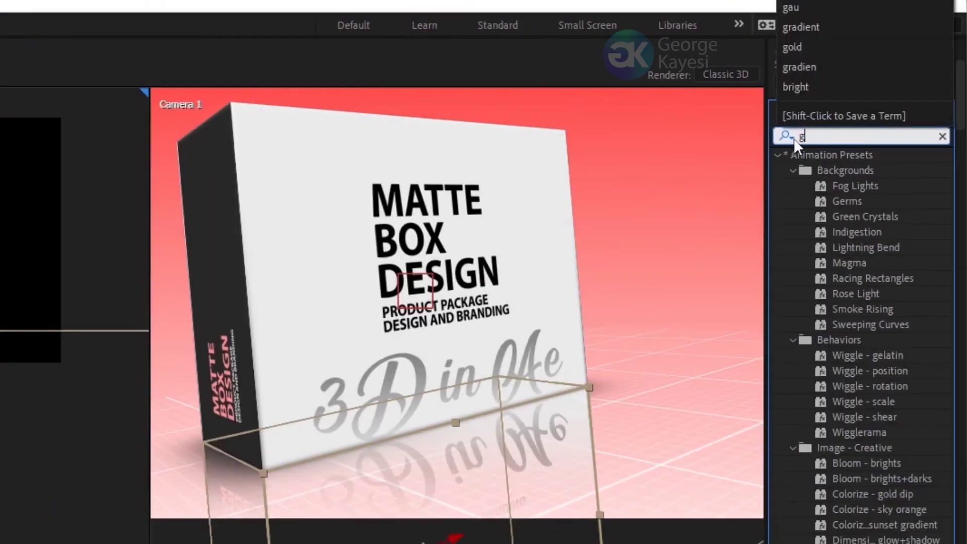
pyautogui.moveTo(842, 201); pyautogui.dragTo(448, 418)
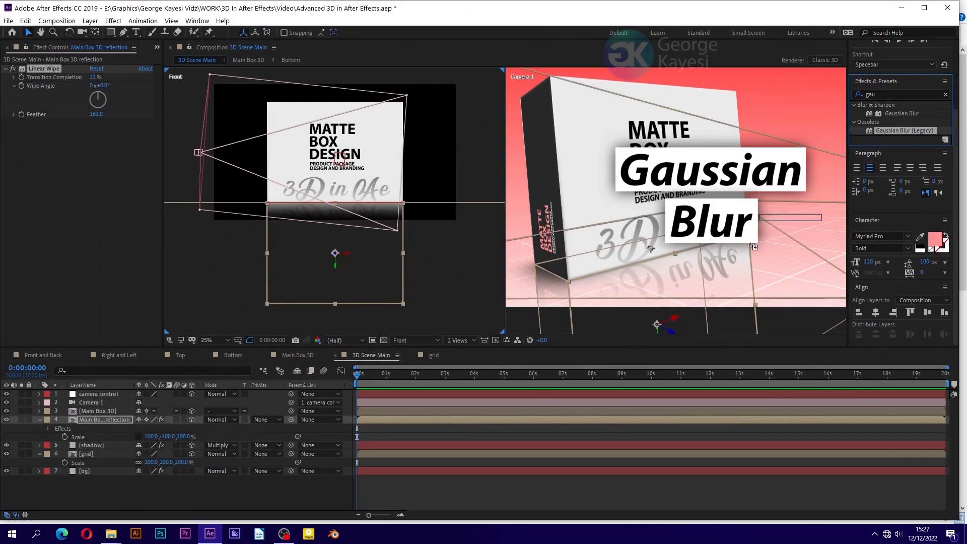
pyautogui.click(94, 133)
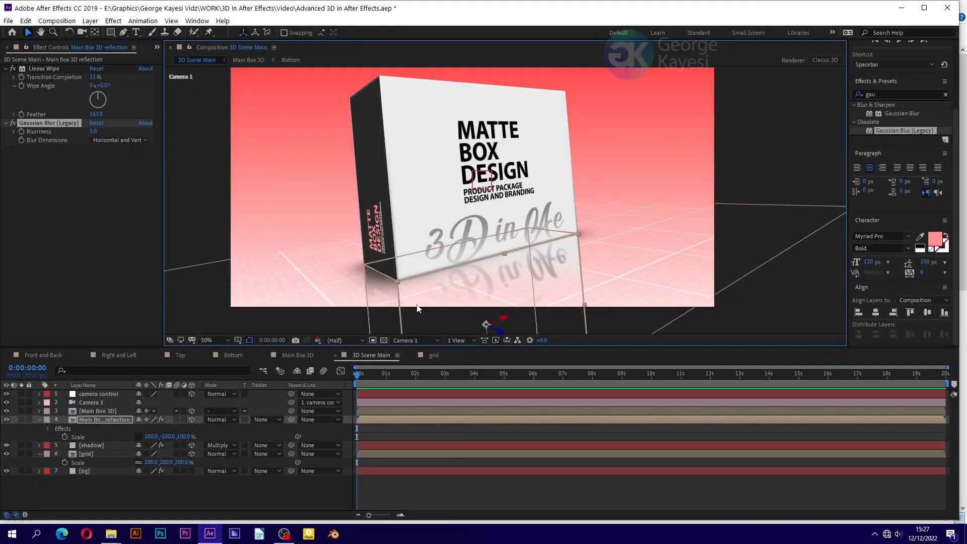
pyautogui.scroll(-1, 638, 450)
pyautogui.click(285, 202)
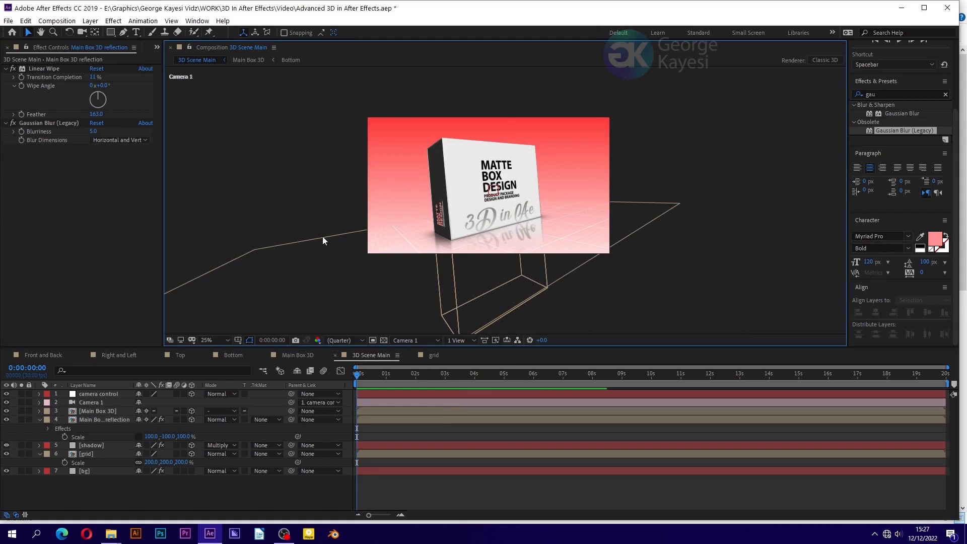
pyautogui.scroll(2, 322, 237)
# - Turn on Depth of Field for Camera 1 and set its Aperture to 400 pixels
pyautogui.click(103, 394)
pyautogui.click(96, 402)
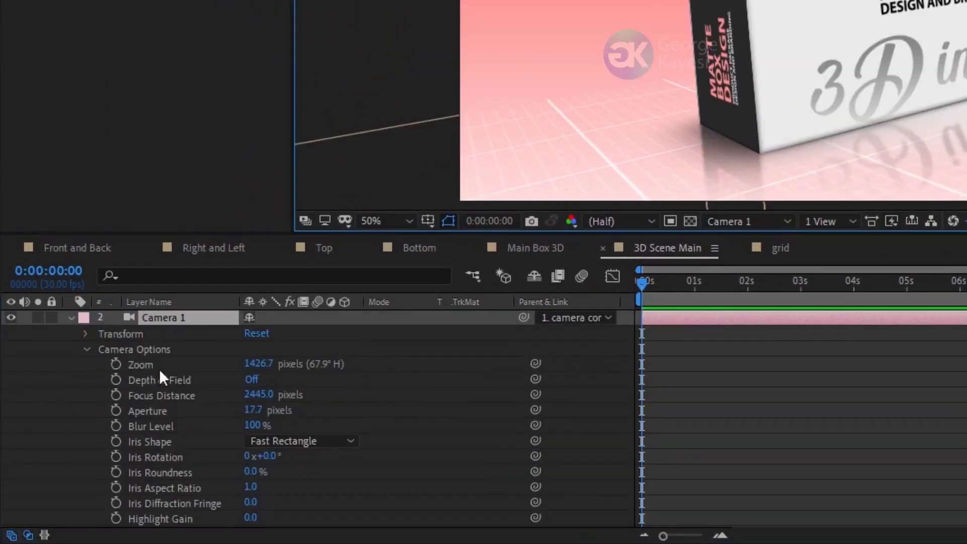
pyautogui.click(250, 379)
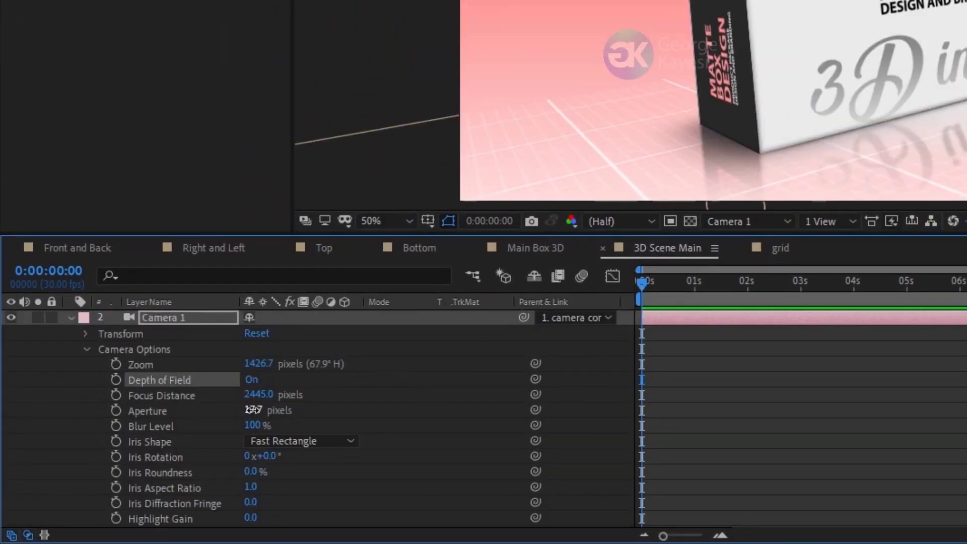
pyautogui.write('400')
pyautogui.press('Return')
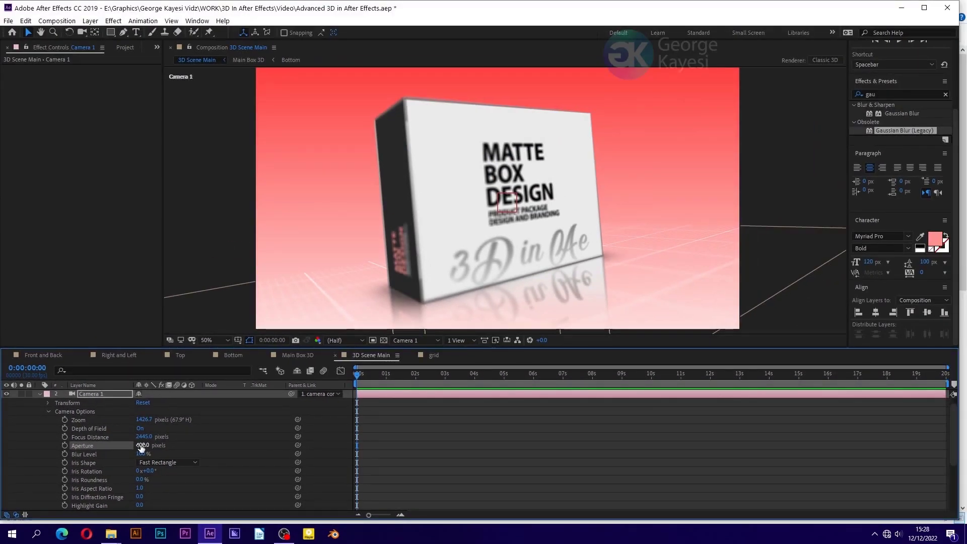
# - Show two horizontal views with one set to Top, and reduce Camera 1's Focus Distance to about 1577 pixels to focus on the box
pyautogui.click(457, 341)
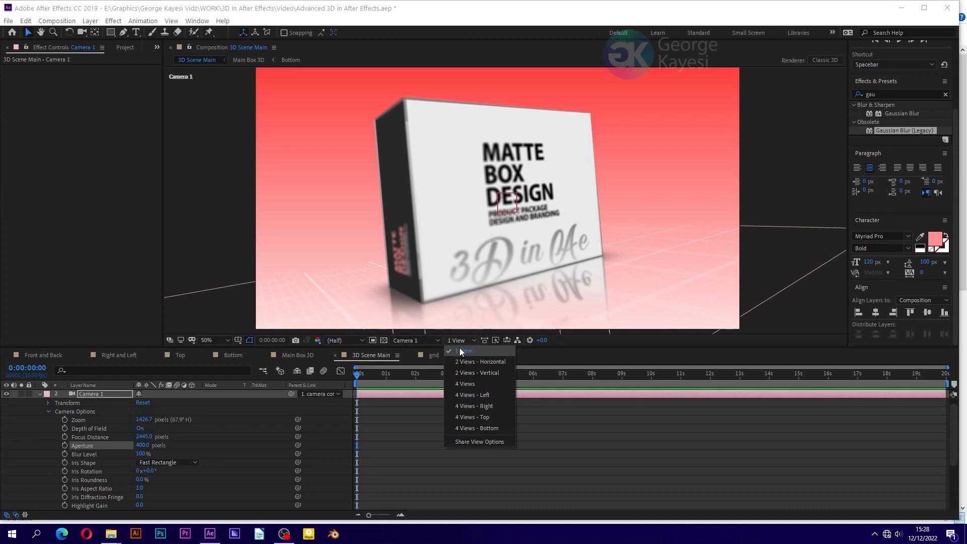
pyautogui.click(467, 361)
pyautogui.scroll(-2, 388, 241)
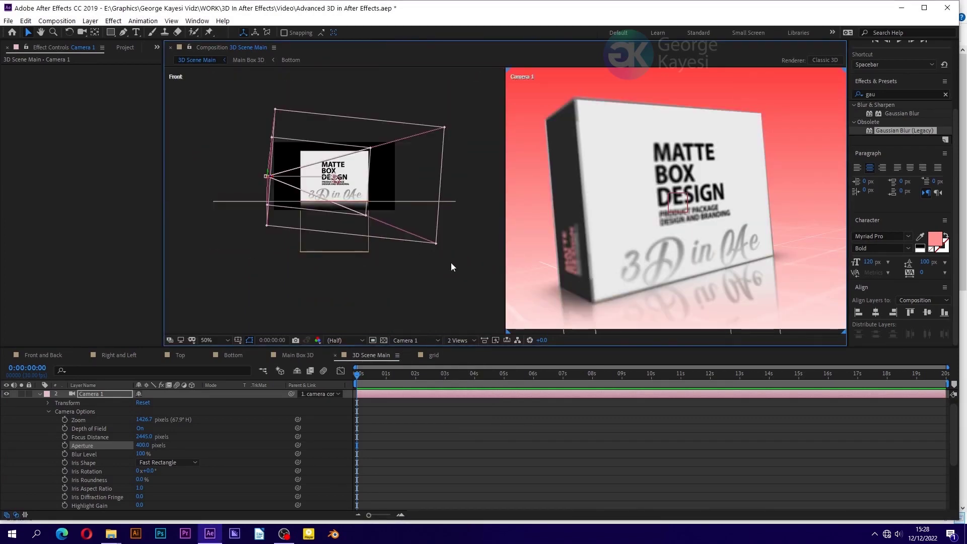
pyautogui.click(430, 343)
pyautogui.click(416, 399)
pyautogui.scroll(-1, 346, 228)
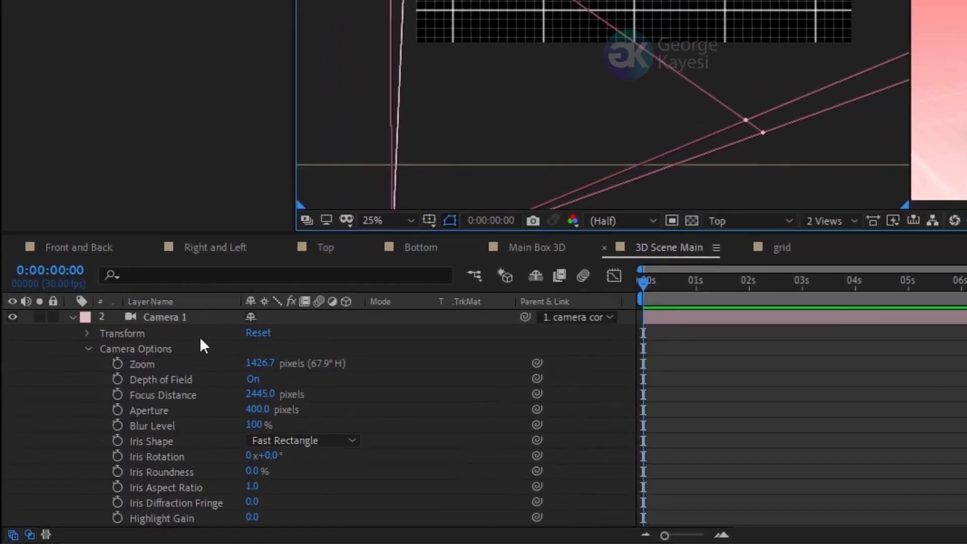
pyautogui.moveTo(143, 436); pyautogui.dragTo(57, 437)
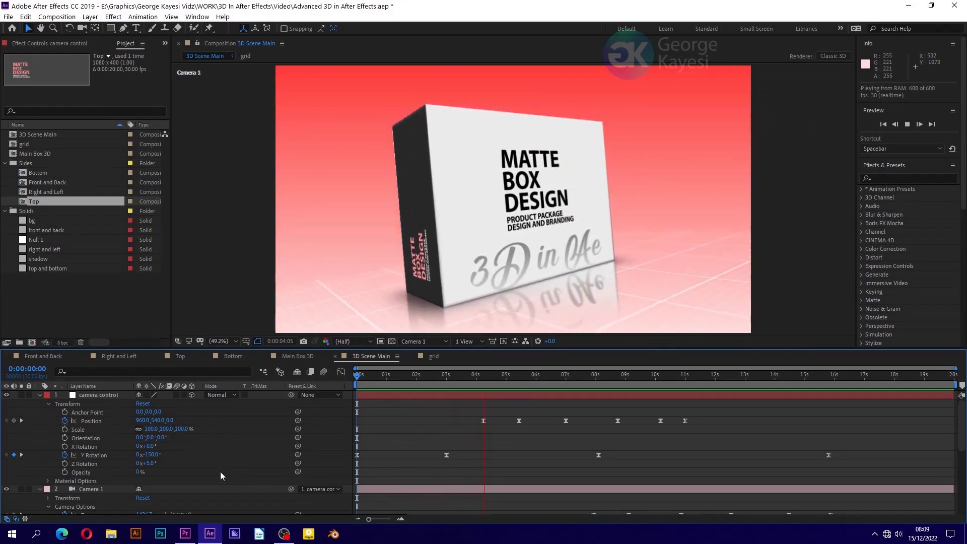
pyautogui.scroll(-1, 220, 471)
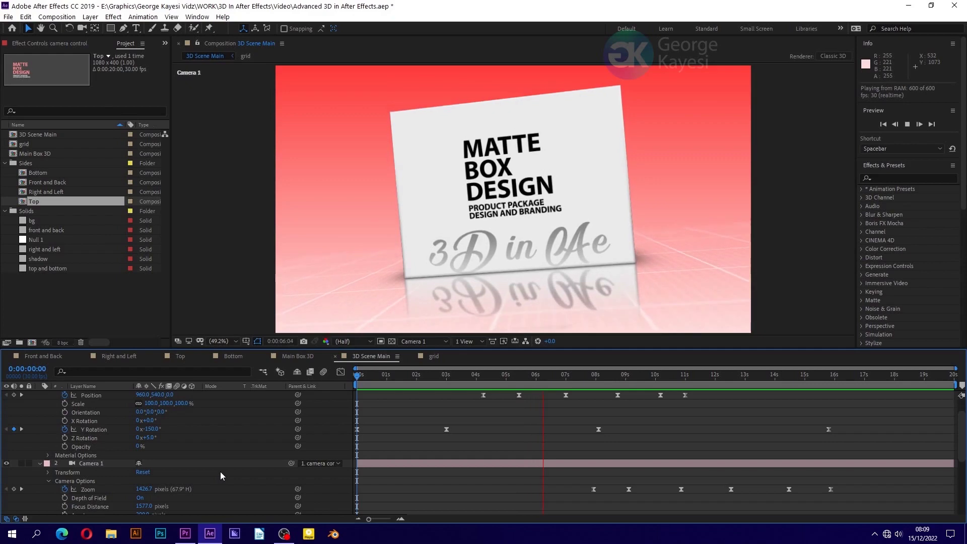